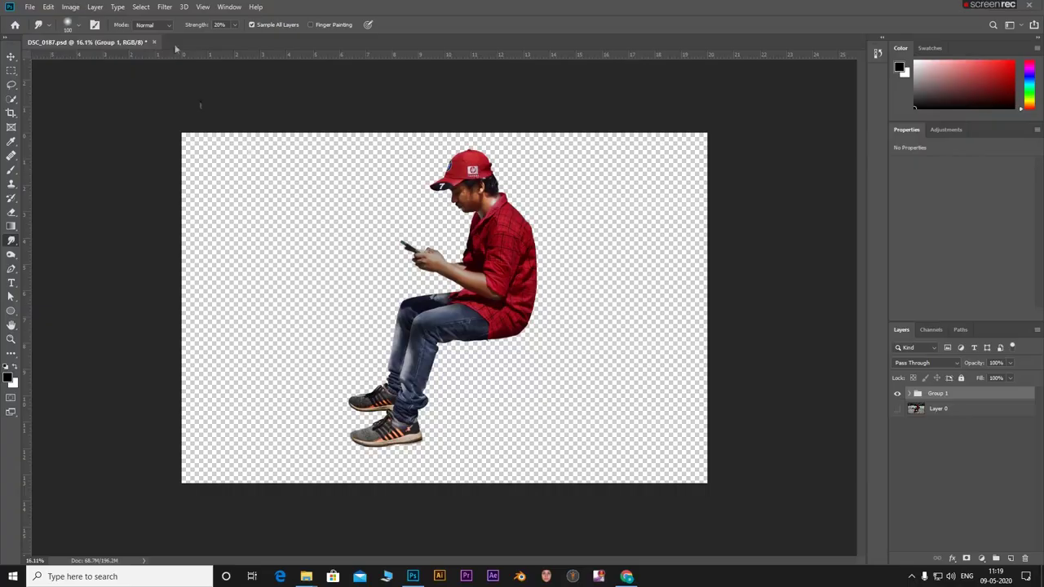
# Step: Bring up the seated-man cut-out document, with Group 1 above Layer 0 on a transparent canvas
pyautogui.click(30, 8)
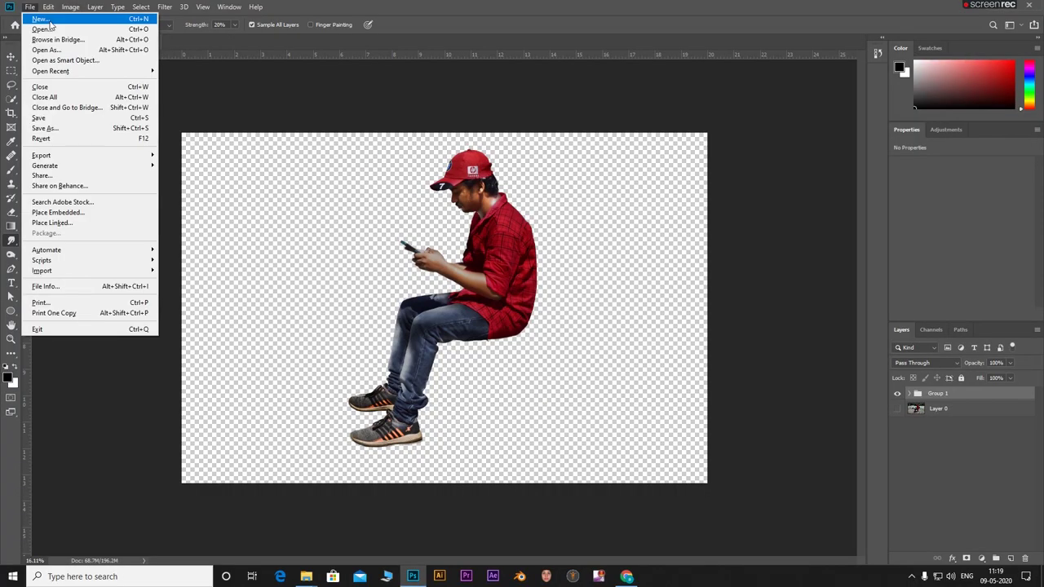
# Step: Rotate the canvas 90° clockwise into a portrait layout
pyautogui.press('Escape')
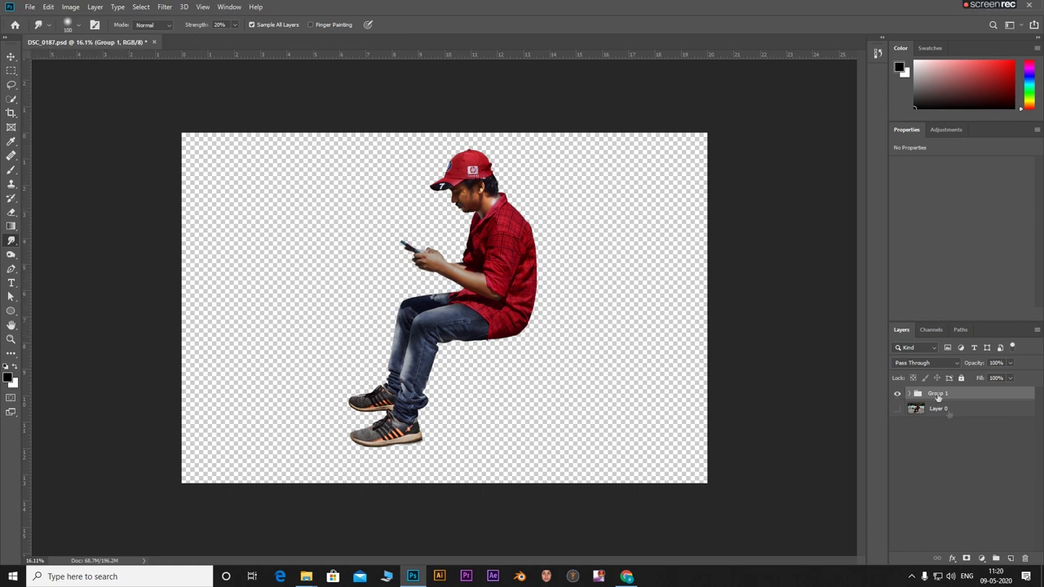
pyautogui.click(30, 8)
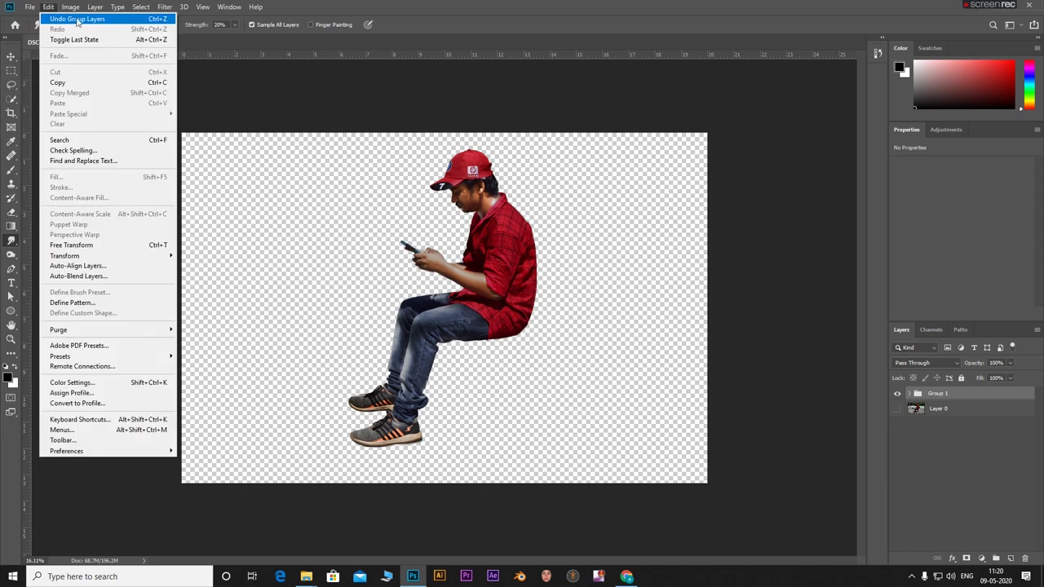
pyautogui.moveTo(91, 109)
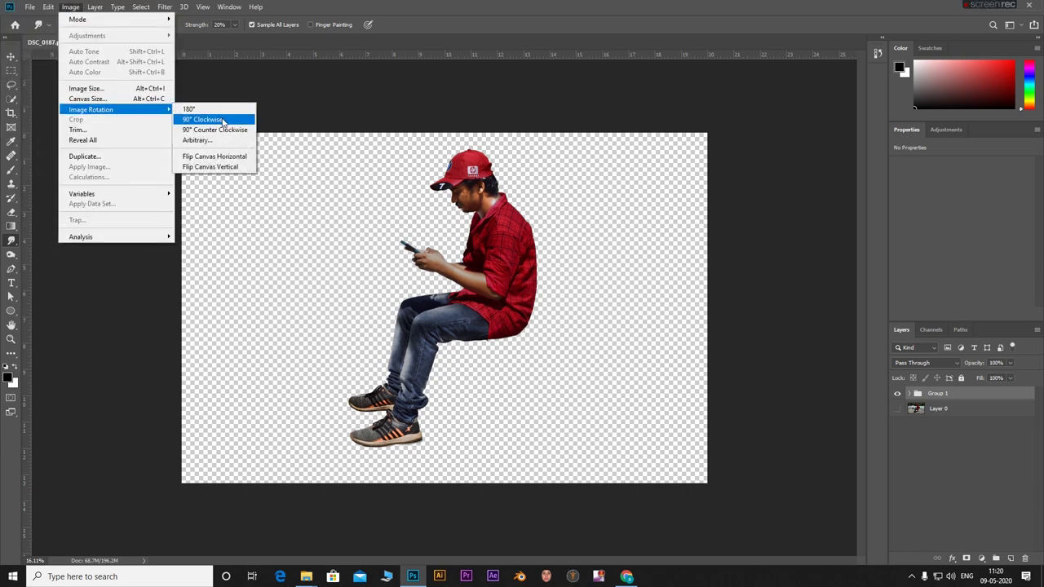
pyautogui.click(222, 121)
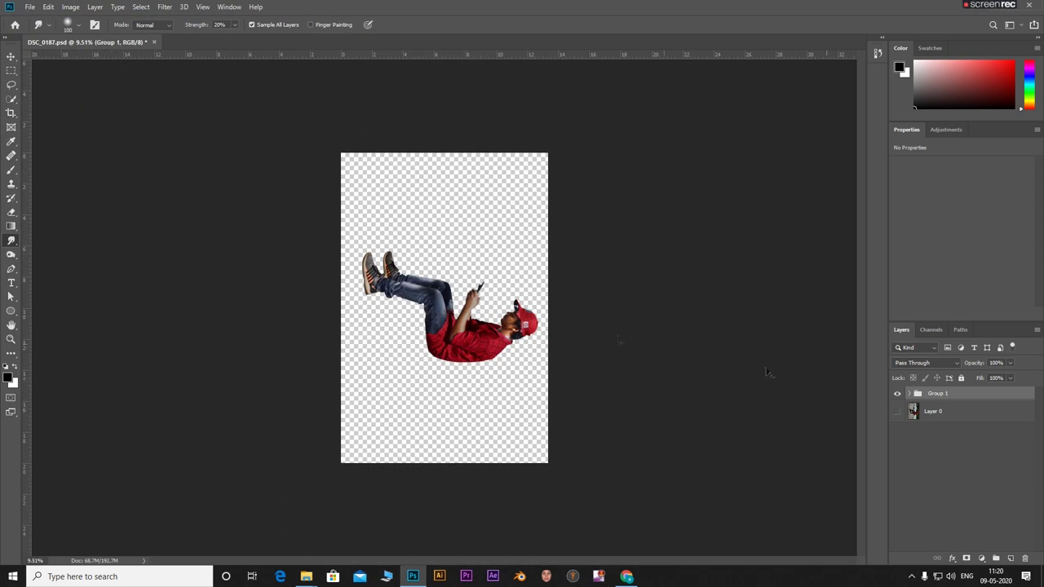
# Step: Rotate Group 1 back 90° counter-clockwise so the man sits upright
pyautogui.hotkey('ctrl', 't')
pyautogui.moveTo(560, 147); pyautogui.dragTo(279, 167)
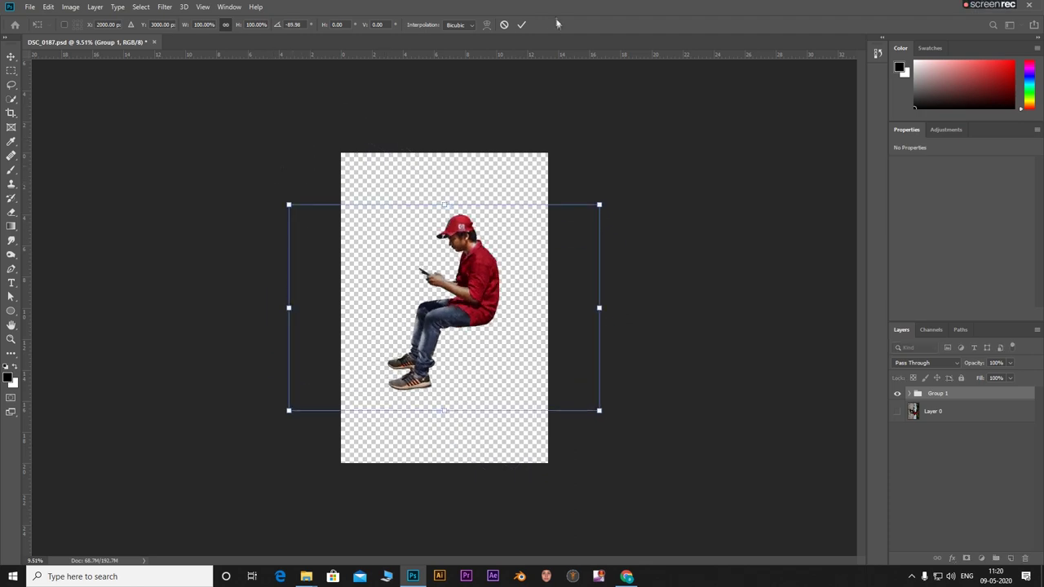
pyautogui.click(521, 25)
pyautogui.click(30, 6)
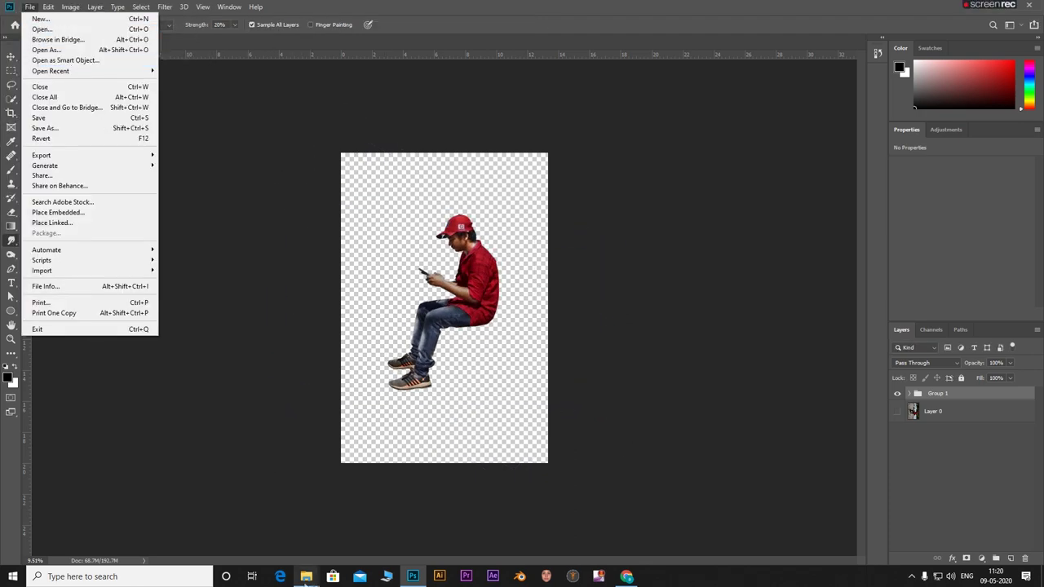
# Step: Place the city aerial photo in the lower half of the canvas and hide the man's group
pyautogui.click(306, 576)
pyautogui.click(326, 546)
pyautogui.scroll(2, 594, 249)
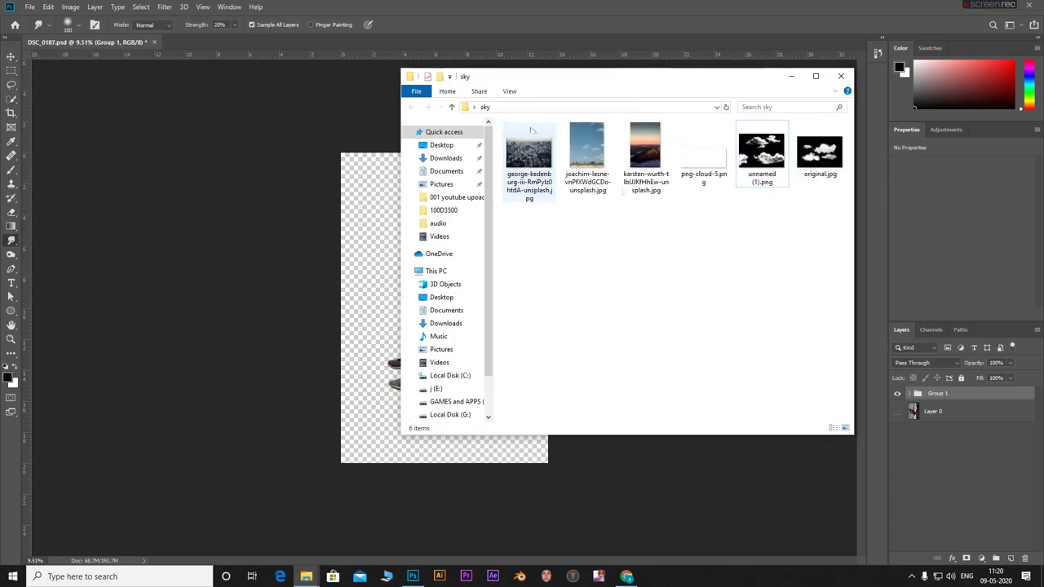
pyautogui.moveTo(531, 131); pyautogui.dragTo(466, 354)
pyautogui.moveTo(547, 283); pyautogui.dragTo(547, 369)
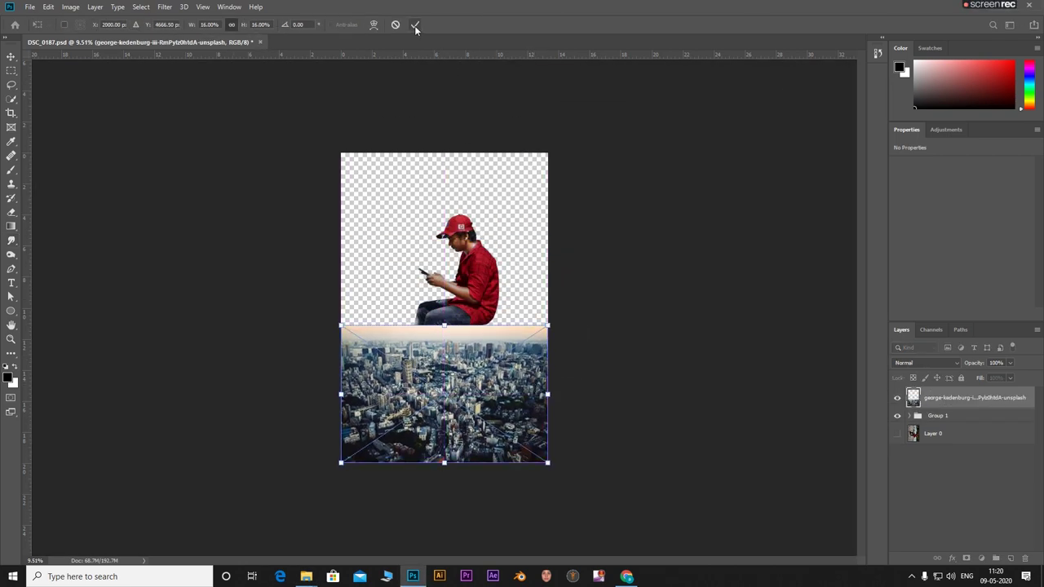
pyautogui.click(416, 25)
pyautogui.click(899, 417)
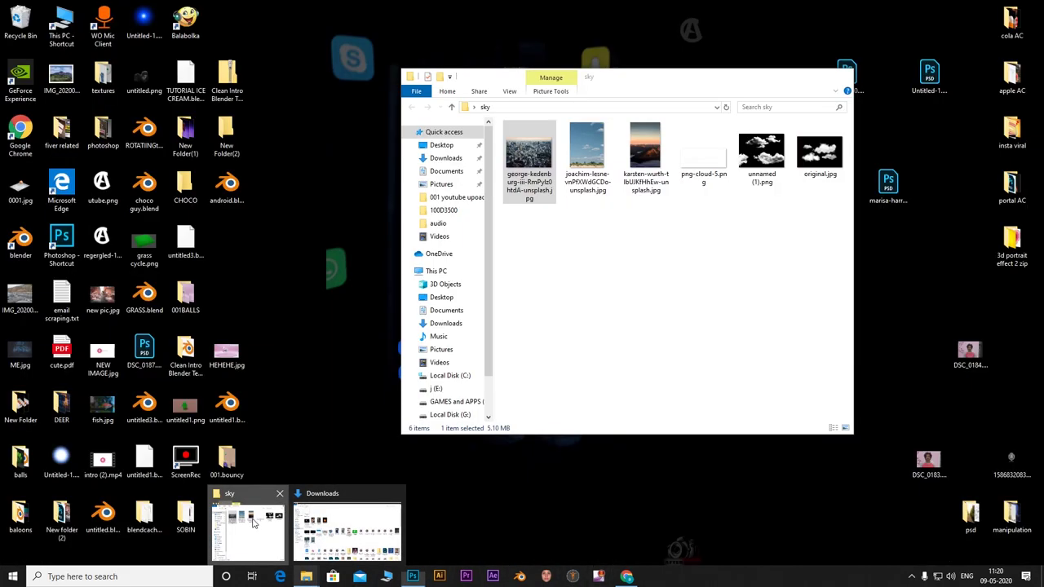
# Step: Place and enlarge the sky photo at the top of the canvas, then add a layer mask
pyautogui.moveTo(306, 577)
pyautogui.click(247, 531)
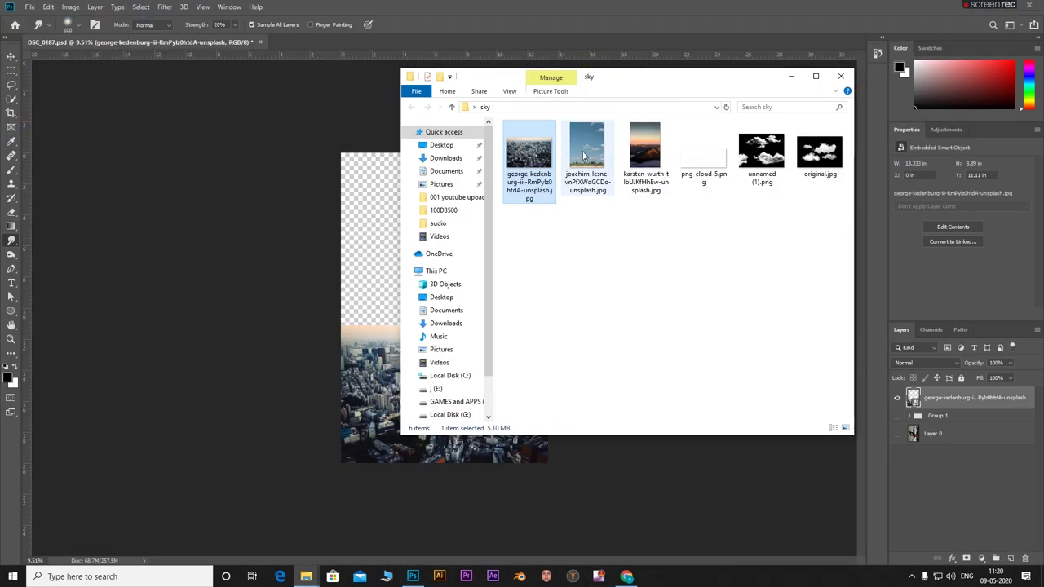
pyautogui.moveTo(584, 155)
pyautogui.mouseDown()
pyautogui.moveTo(480, 293)
pyautogui.moveTo(492, 197)
pyautogui.mouseUp()
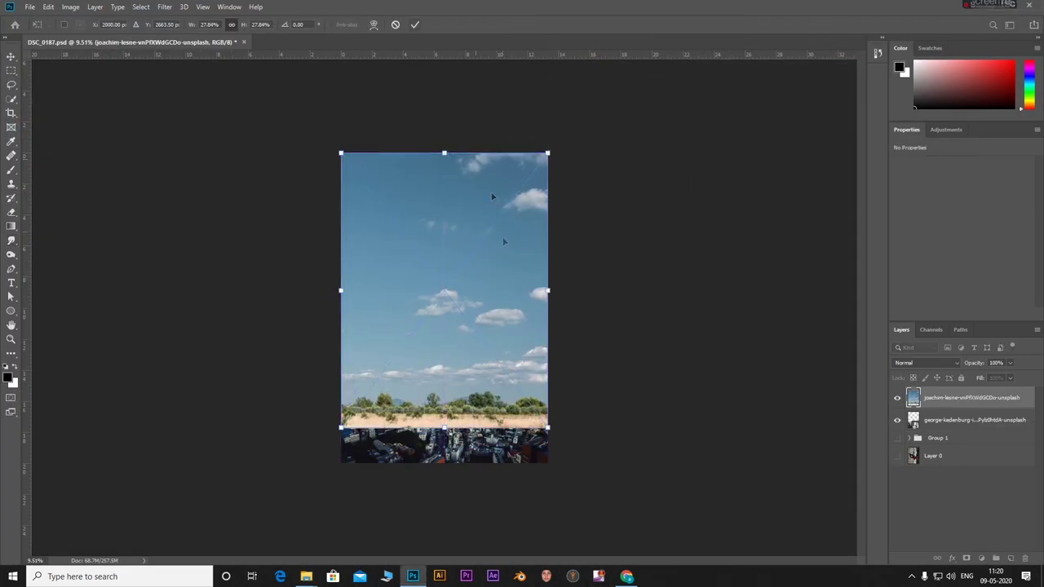
pyautogui.moveTo(445, 152); pyautogui.dragTo(443, 93)
pyautogui.moveTo(522, 299)
pyautogui.mouseDown()
pyautogui.moveTo(520, 246)
pyautogui.moveTo(521, 261)
pyautogui.mouseUp()
pyautogui.click(1010, 363)
pyautogui.moveTo(1016, 376)
pyautogui.mouseDown()
pyautogui.moveTo(996, 380)
pyautogui.moveTo(1011, 377)
pyautogui.mouseUp()
pyautogui.hotkey('ctrl', '+')
pyautogui.hotkey('ctrl', '+')
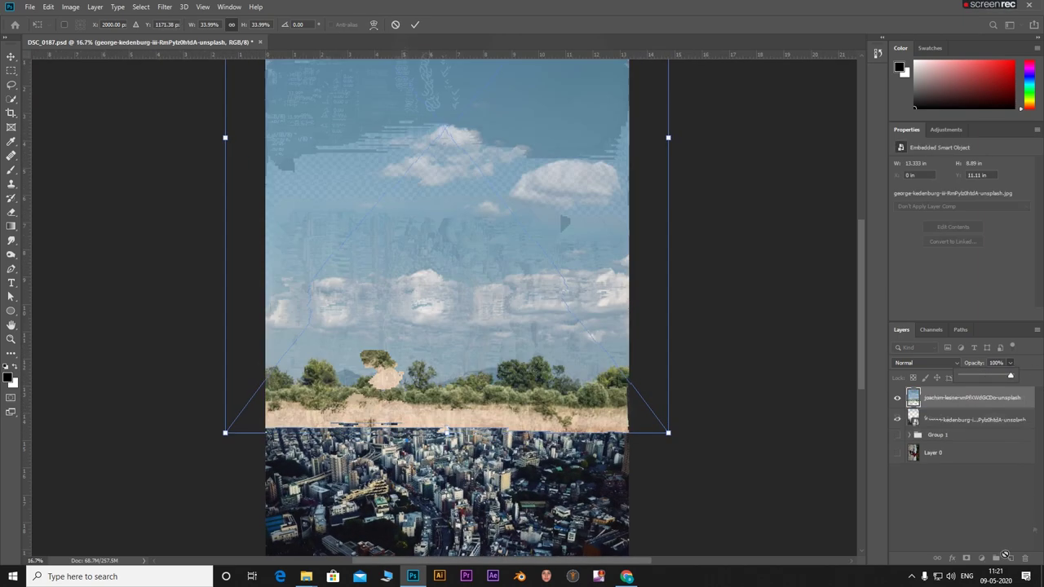
pyautogui.press('Return')
pyautogui.click(968, 560)
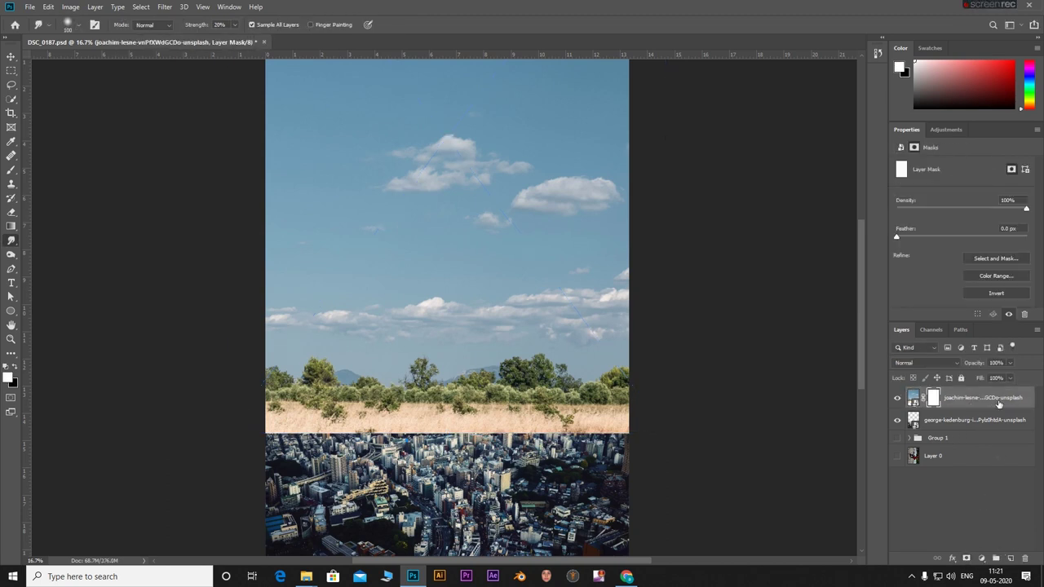
# Step: Paint black on the sky mask to hide the grass and trees, then white haze over the skyline
pyautogui.press('b')
pyautogui.press('x')
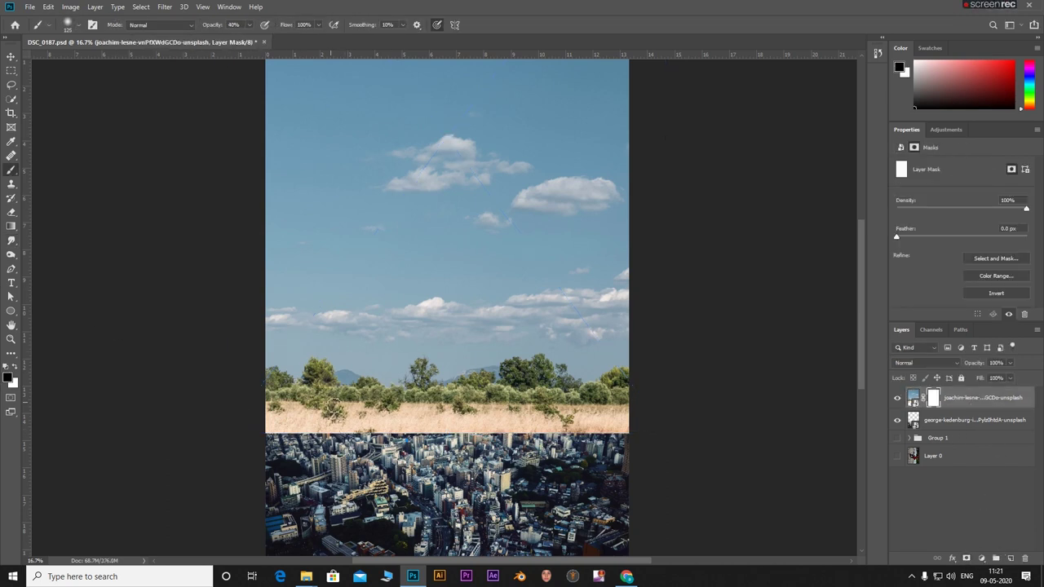
pyautogui.moveTo(269, 417)
pyautogui.mouseDown()
pyautogui.moveTo(599, 412)
pyautogui.moveTo(498, 359)
pyautogui.moveTo(473, 375)
pyautogui.moveTo(273, 384)
pyautogui.mouseUp()
pyautogui.moveTo(624, 400)
pyautogui.mouseDown()
pyautogui.moveTo(490, 391)
pyautogui.moveTo(620, 384)
pyautogui.moveTo(604, 417)
pyautogui.moveTo(595, 414)
pyautogui.mouseUp()
pyautogui.moveTo(509, 416)
pyautogui.mouseDown()
pyautogui.moveTo(278, 408)
pyautogui.moveTo(457, 412)
pyautogui.mouseUp()
pyautogui.moveTo(229, 397)
pyautogui.mouseDown()
pyautogui.moveTo(250, 363)
pyautogui.moveTo(519, 330)
pyautogui.moveTo(499, 347)
pyautogui.mouseUp()
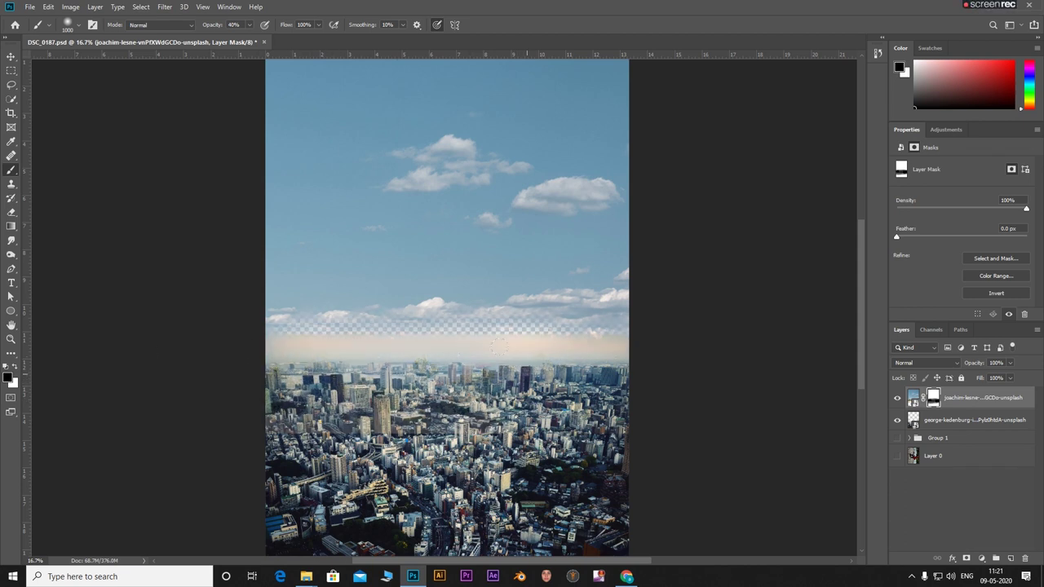
pyautogui.press('x')
pyautogui.moveTo(285, 334)
pyautogui.mouseDown()
pyautogui.moveTo(371, 359)
pyautogui.moveTo(517, 286)
pyautogui.mouseUp()
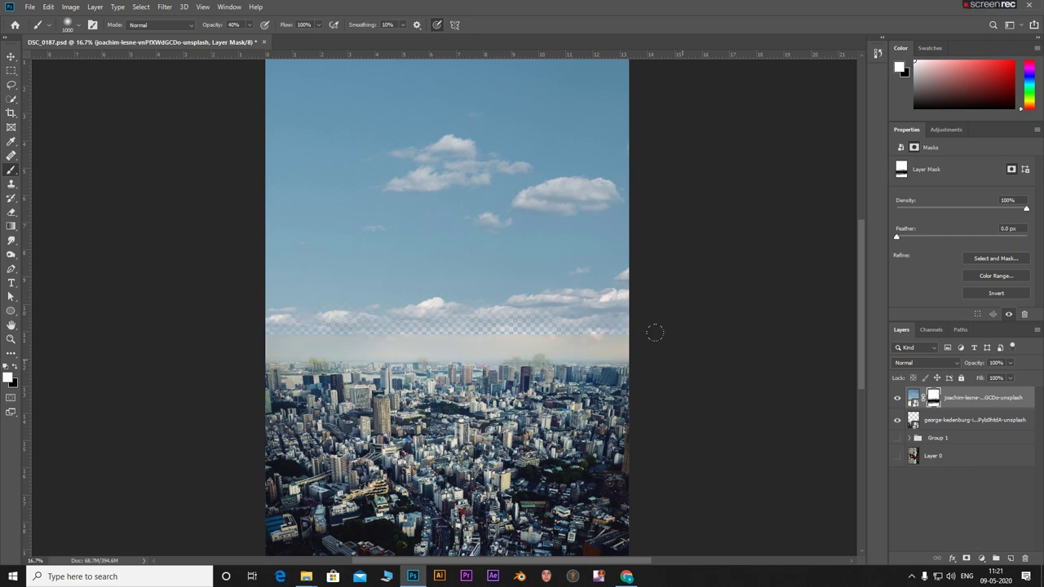
# Step: Zoom in and paint white at about 86% opacity over the transparent horizon band
pyautogui.hotkey('ctrl', '2')
pyautogui.scroll(3, 278, 309)
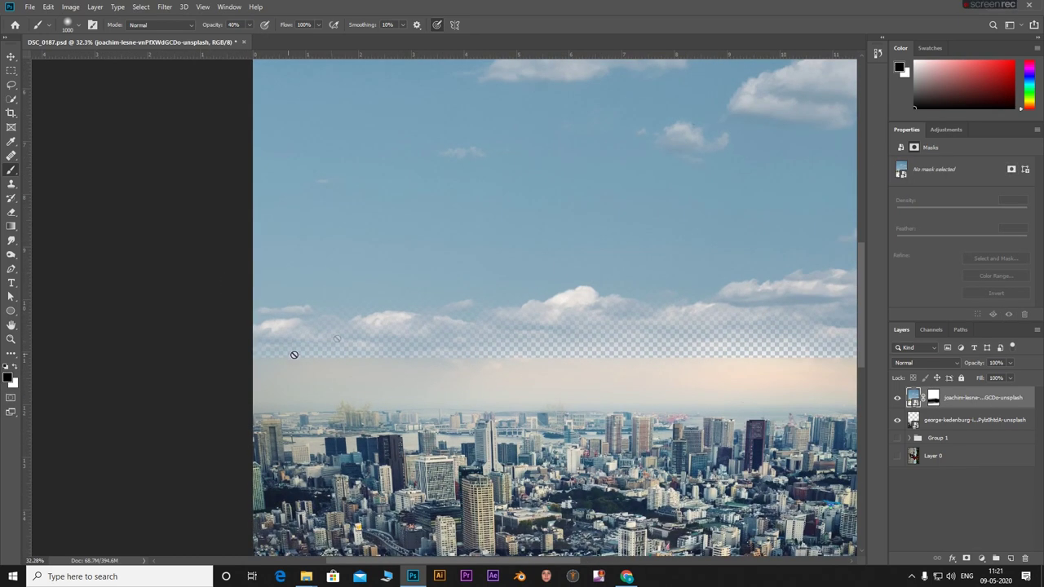
pyautogui.press('x')
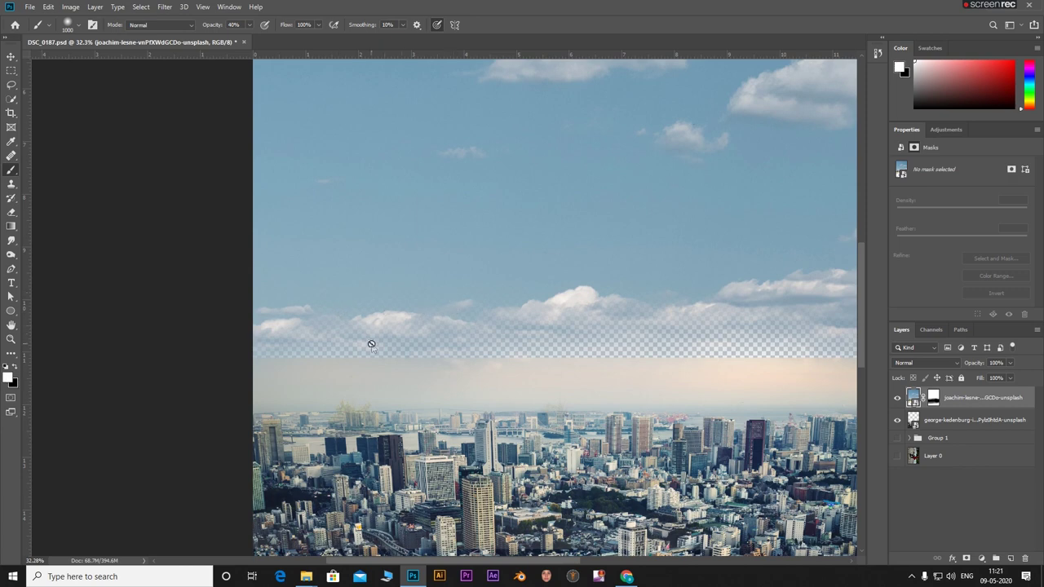
pyautogui.click(373, 347)
pyautogui.click(555, 222)
pyautogui.click(933, 397)
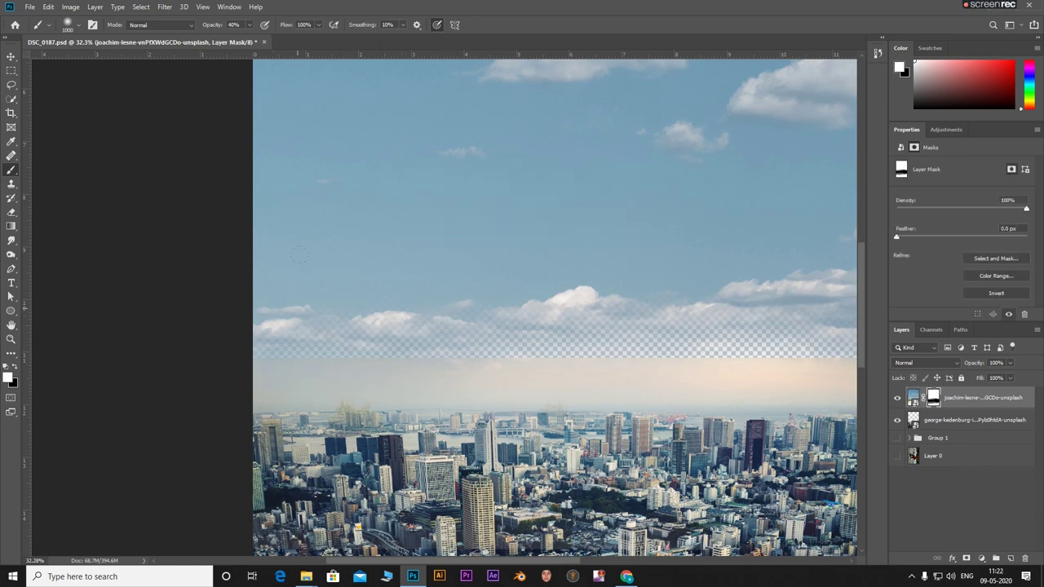
pyautogui.moveTo(251, 24); pyautogui.dragTo(279, 38)
pyautogui.moveTo(269, 346)
pyautogui.mouseDown()
pyautogui.moveTo(620, 311)
pyautogui.moveTo(734, 363)
pyautogui.mouseUp()
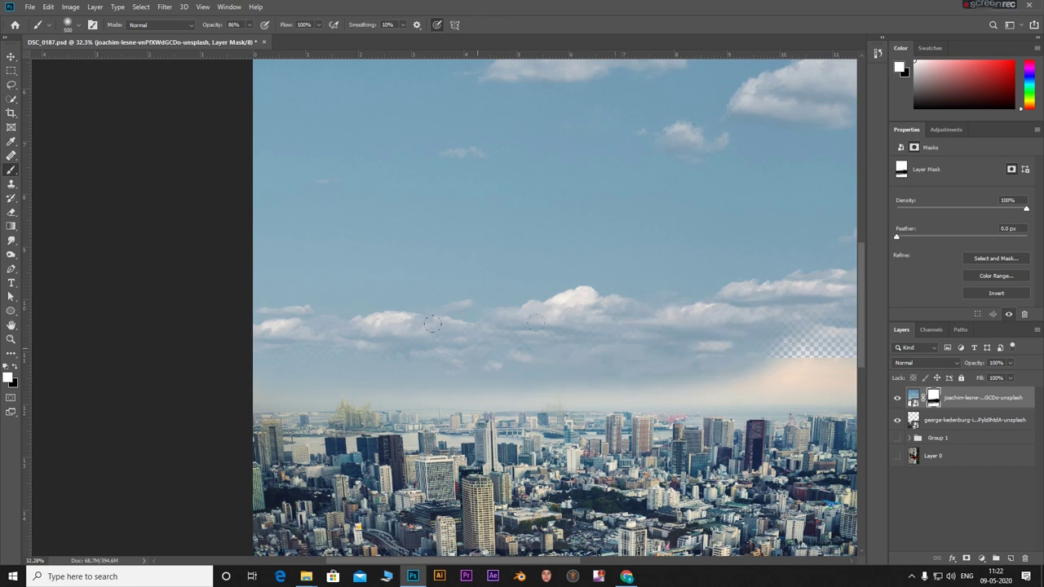
# Step: Touch up the mask near the right horizon, filling the remaining gap and patch
pyautogui.scroll(-1, 420, 428)
pyautogui.scroll(1, 420, 427)
pyautogui.moveTo(505, 408); pyautogui.dragTo(689, 332)
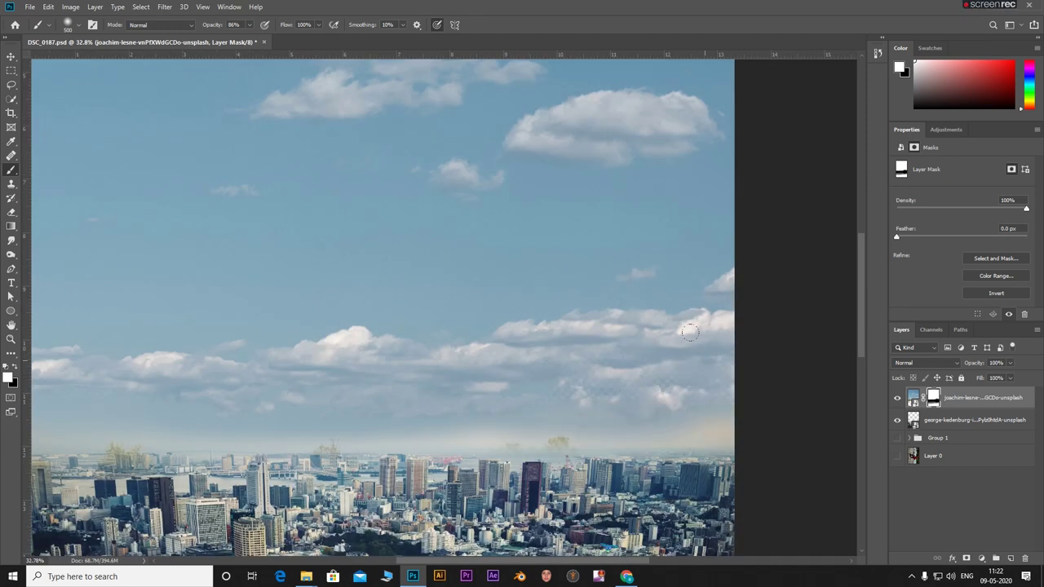
pyautogui.press('x')
pyautogui.moveTo(531, 438); pyautogui.dragTo(603, 430)
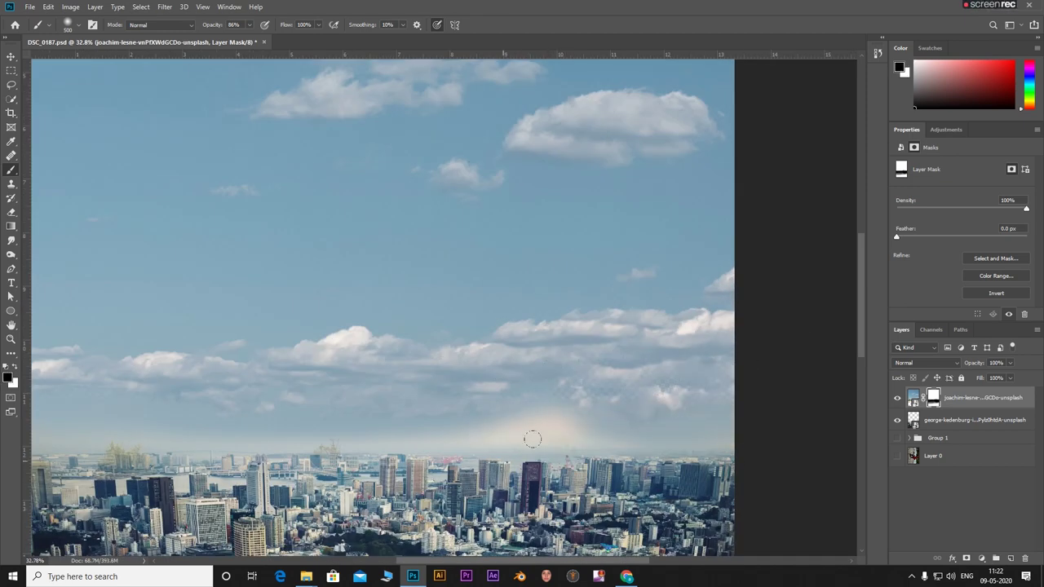
pyautogui.press('x')
pyautogui.moveTo(490, 408); pyautogui.dragTo(596, 433)
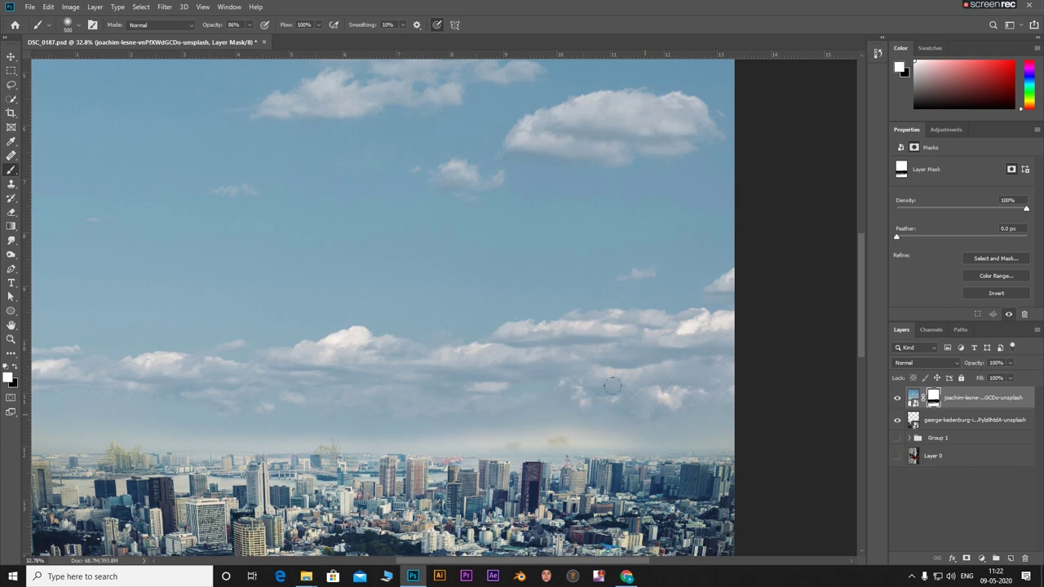
pyautogui.scroll(-6, 613, 335)
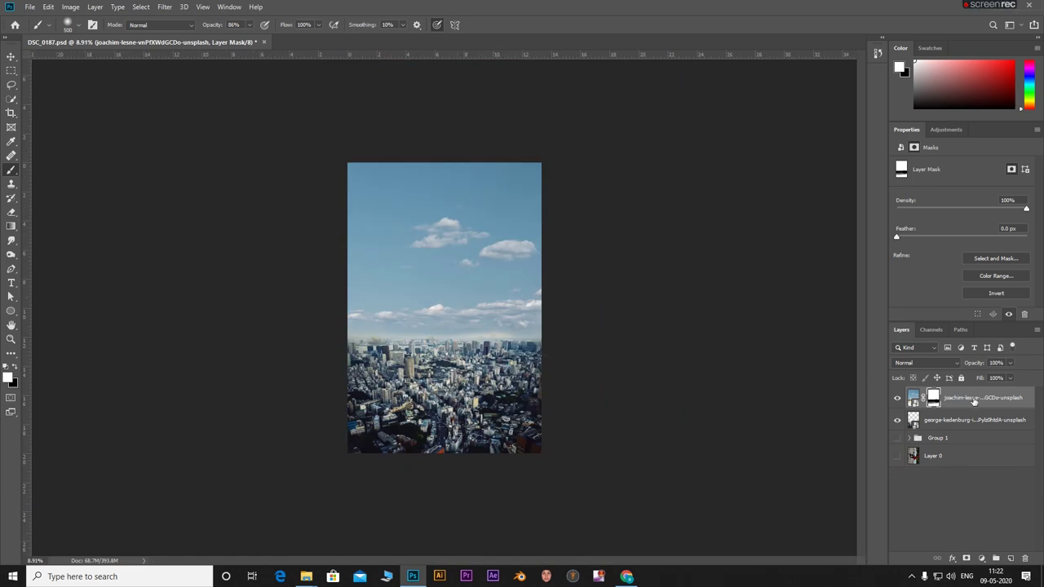
# Step: Group the city and sky layers and add a Selective Color adjustment layer
pyautogui.keyDown('shift'); pyautogui.click(942, 422); pyautogui.keyUp('shift')
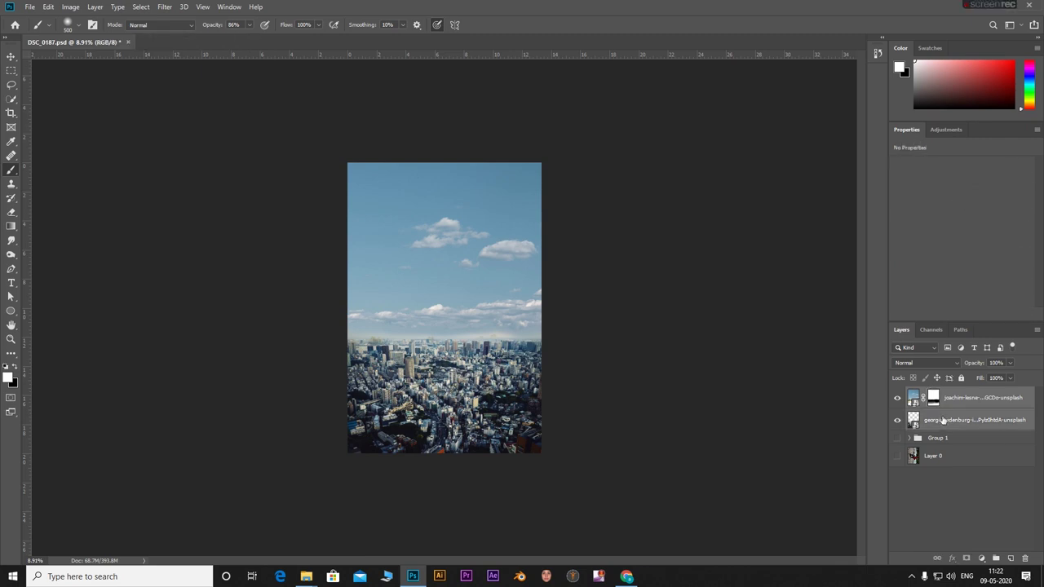
pyautogui.hotkey('ctrl', 'g')
pyautogui.click(983, 560)
pyautogui.click(985, 552)
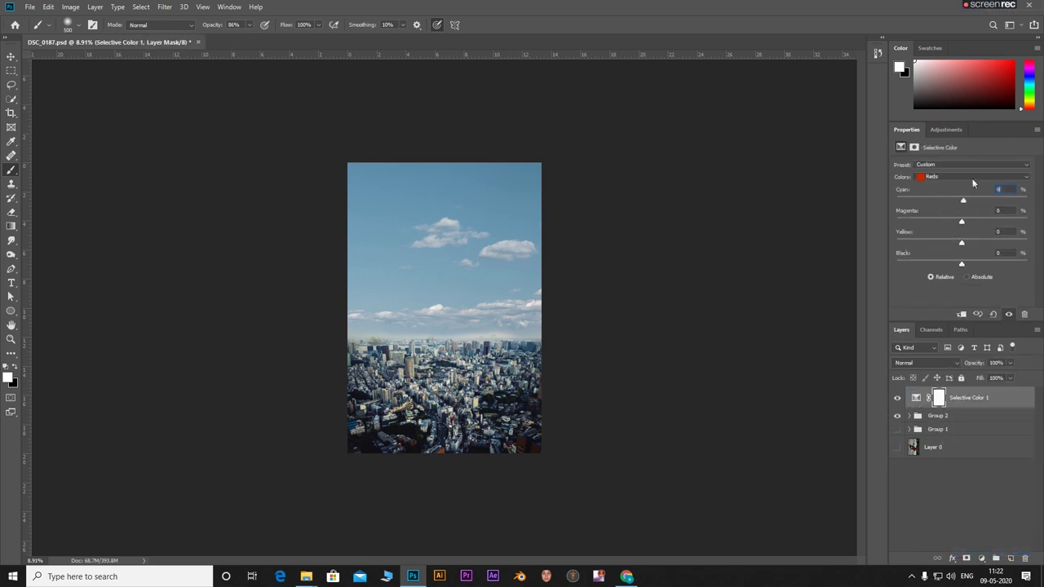
# Step: Lower magenta in Blacks, set Neutrals magenta to -6, and shift Cyans' cyan amount
pyautogui.click(971, 177)
pyautogui.click(945, 253)
pyautogui.moveTo(962, 224); pyautogui.dragTo(963, 234)
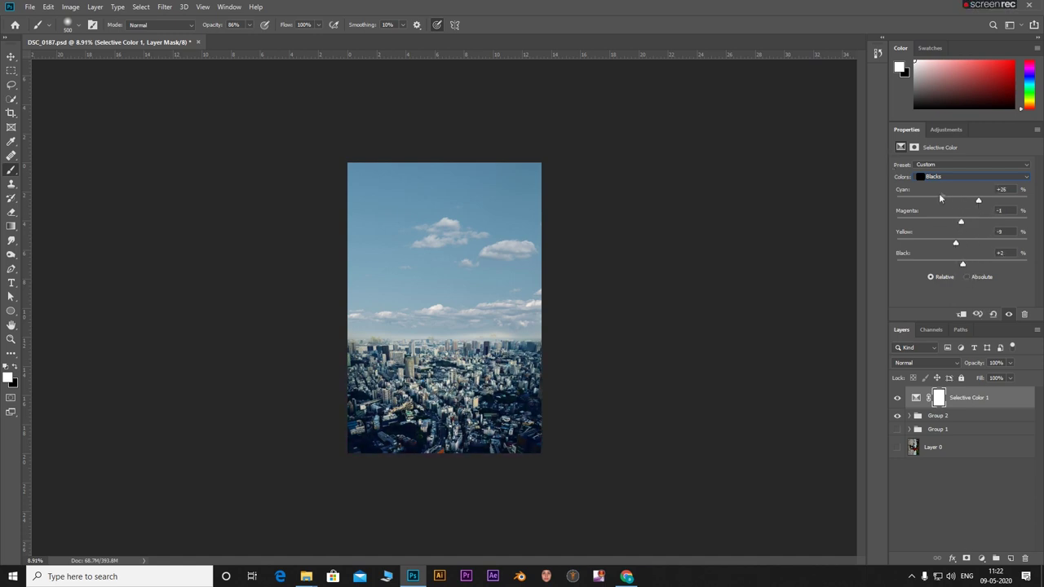
pyautogui.click(946, 177)
pyautogui.click(942, 244)
pyautogui.moveTo(961, 222); pyautogui.dragTo(964, 248)
pyautogui.click(949, 177)
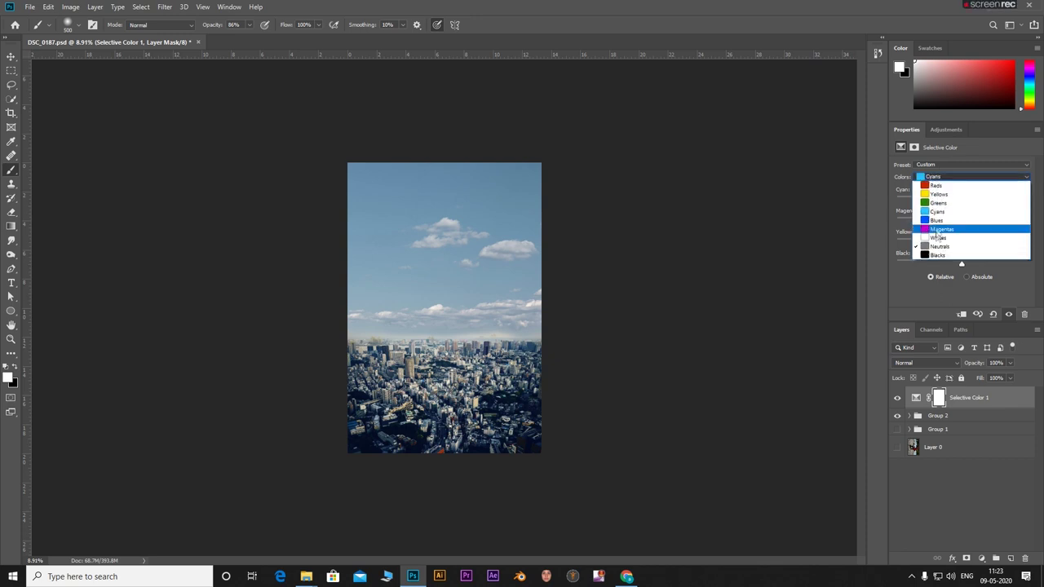
pyautogui.click(957, 206)
pyautogui.moveTo(954, 201)
pyautogui.mouseDown()
pyautogui.moveTo(976, 201)
pyautogui.moveTo(959, 240)
pyautogui.mouseUp()
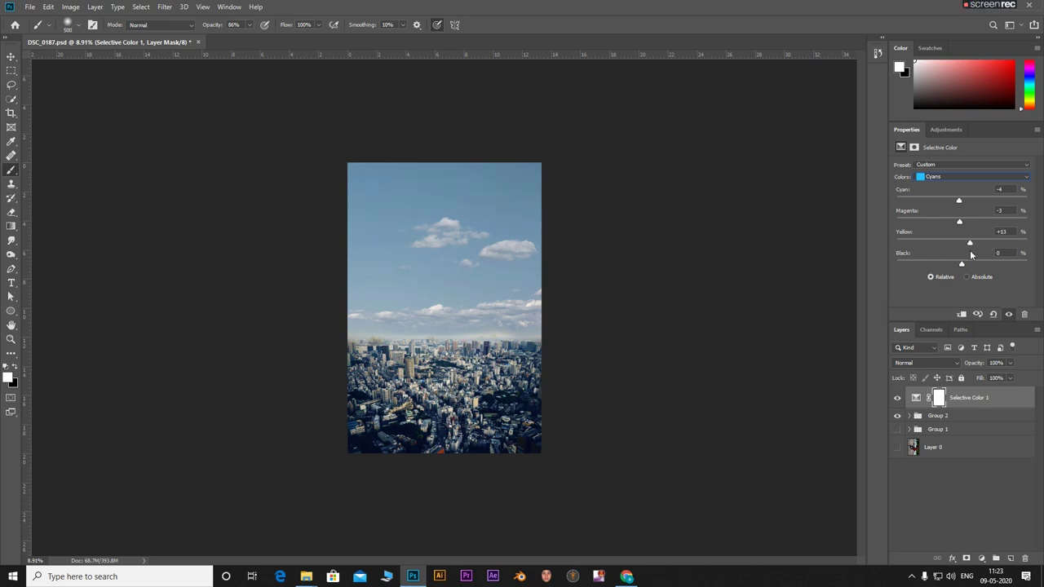
pyautogui.click(969, 492)
# Step: Rename the groups 'subject' and 'background' and move subject above Selective Color 1
pyautogui.click(959, 432)
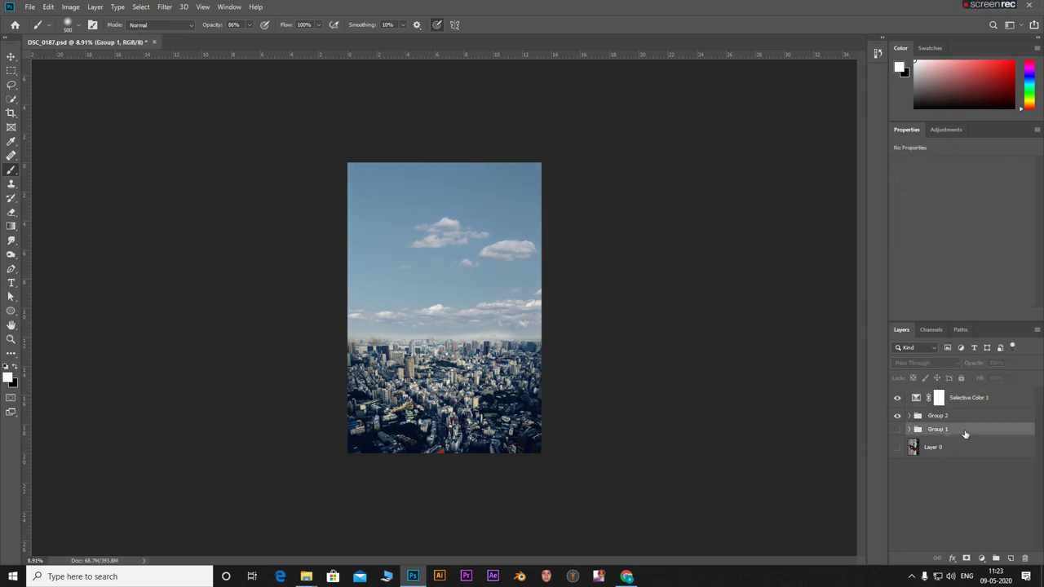
pyautogui.write('subtlect')
pyautogui.press('Return')
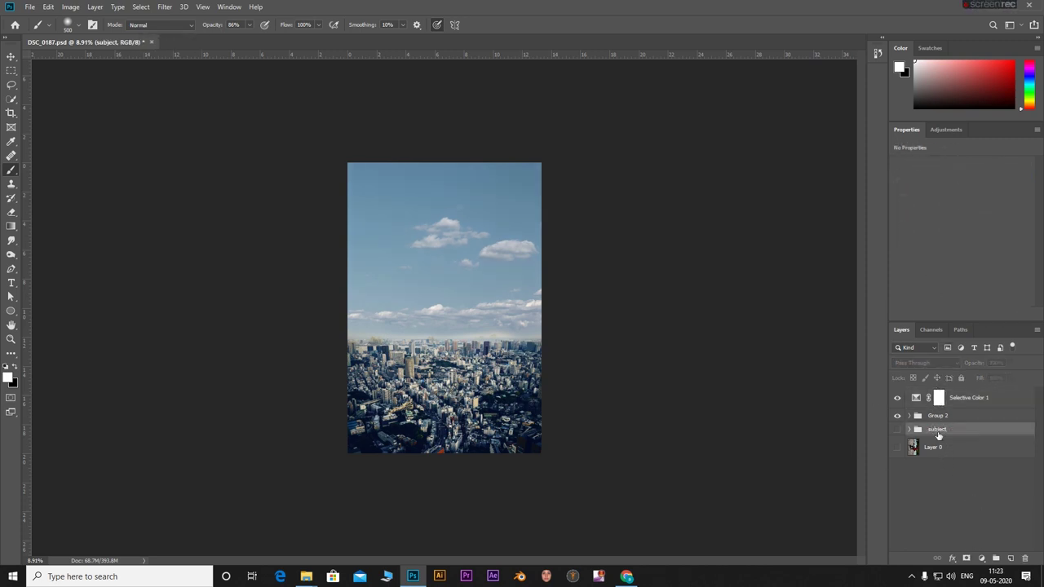
pyautogui.click(943, 418)
pyautogui.write('backgrou')
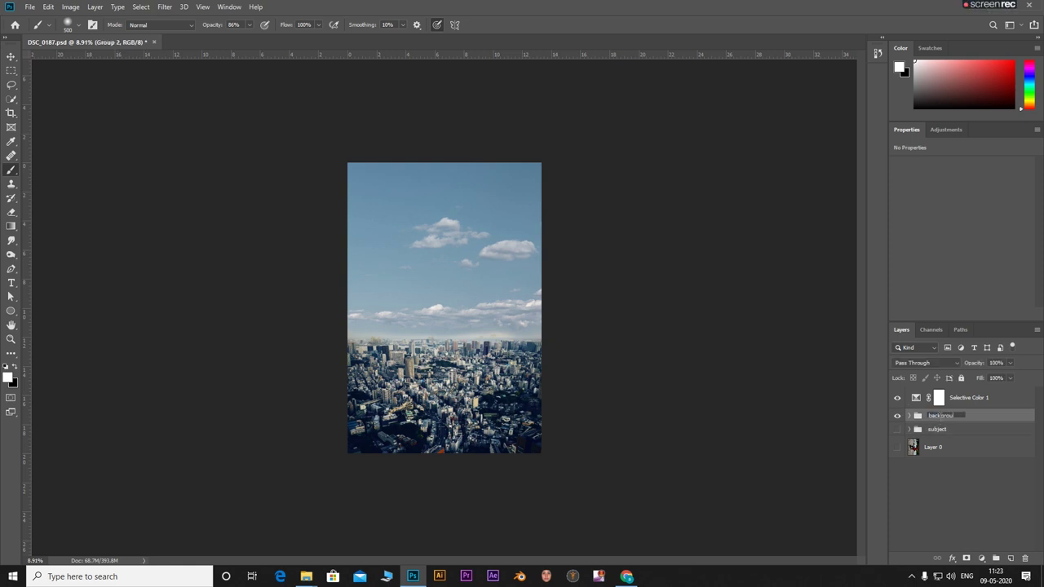
pyautogui.write('nd')
pyautogui.press('Return')
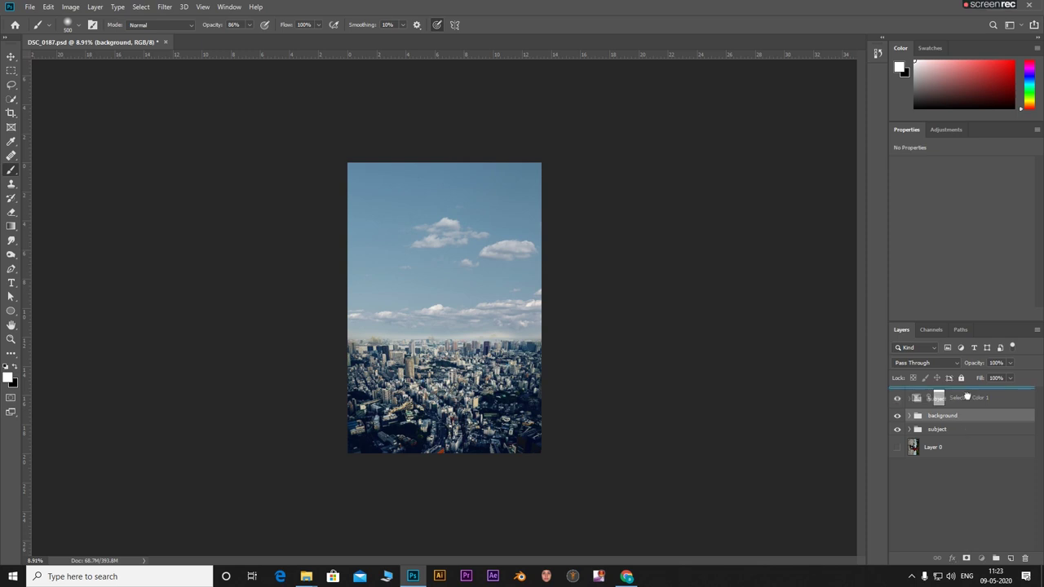
pyautogui.moveTo(963, 431); pyautogui.dragTo(968, 396)
pyautogui.scroll(2, 679, 344)
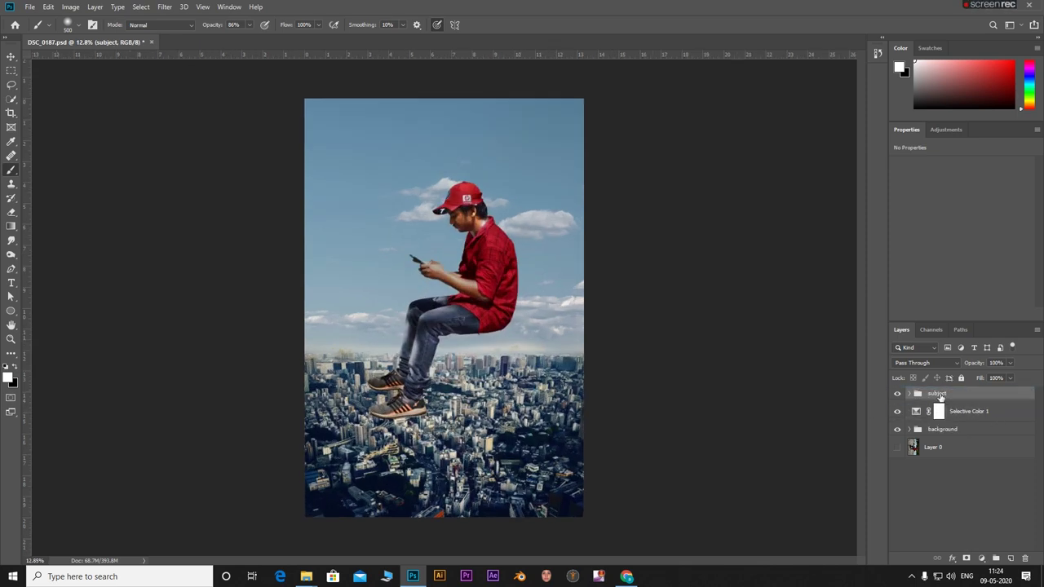
# Step: Rotate the man slightly, shrink him a little and reposition him
pyautogui.hotkey('ctrl', 't')
pyautogui.moveTo(601, 152)
pyautogui.mouseDown()
pyautogui.moveTo(677, 165)
pyautogui.moveTo(669, 187)
pyautogui.mouseUp()
pyautogui.moveTo(576, 257); pyautogui.dragTo(591, 249)
pyautogui.press('Return')
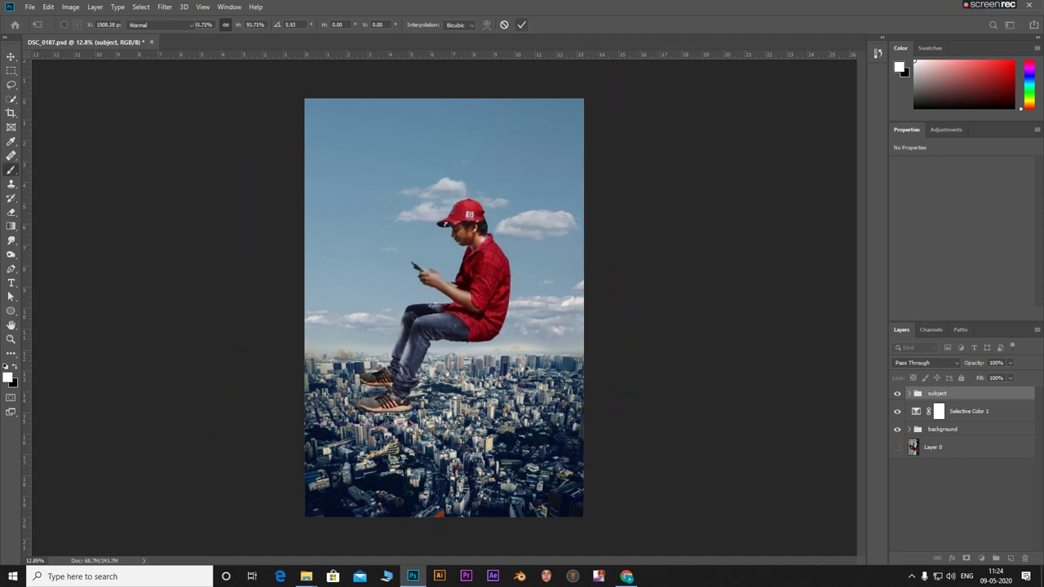
# Step: Add Curves and Hue/Saturation layers, clip Curves 2 to subject, and fully desaturate to check tones
pyautogui.click(983, 559)
pyautogui.click(979, 419)
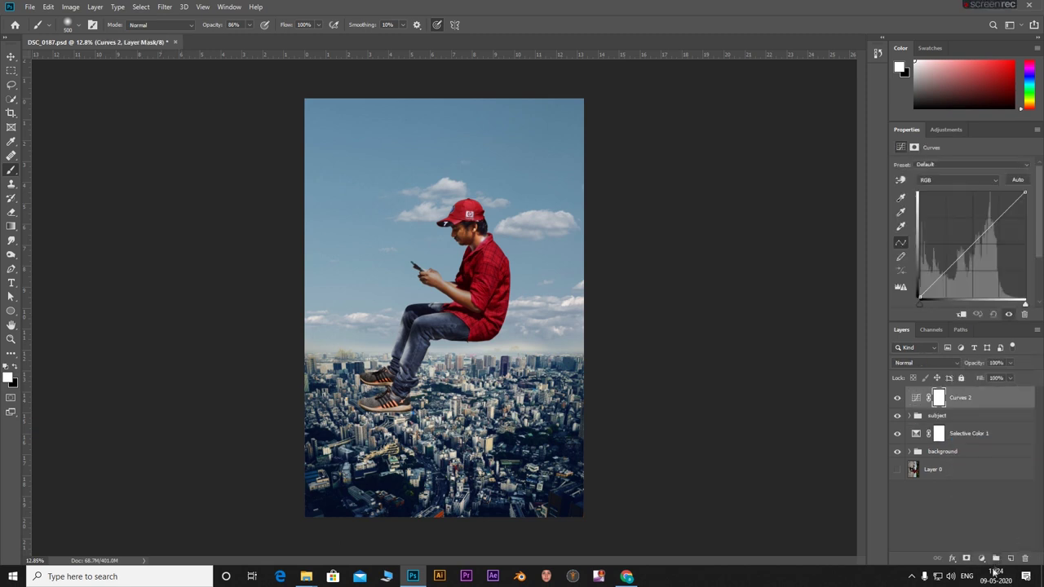
pyautogui.click(982, 560)
pyautogui.click(987, 448)
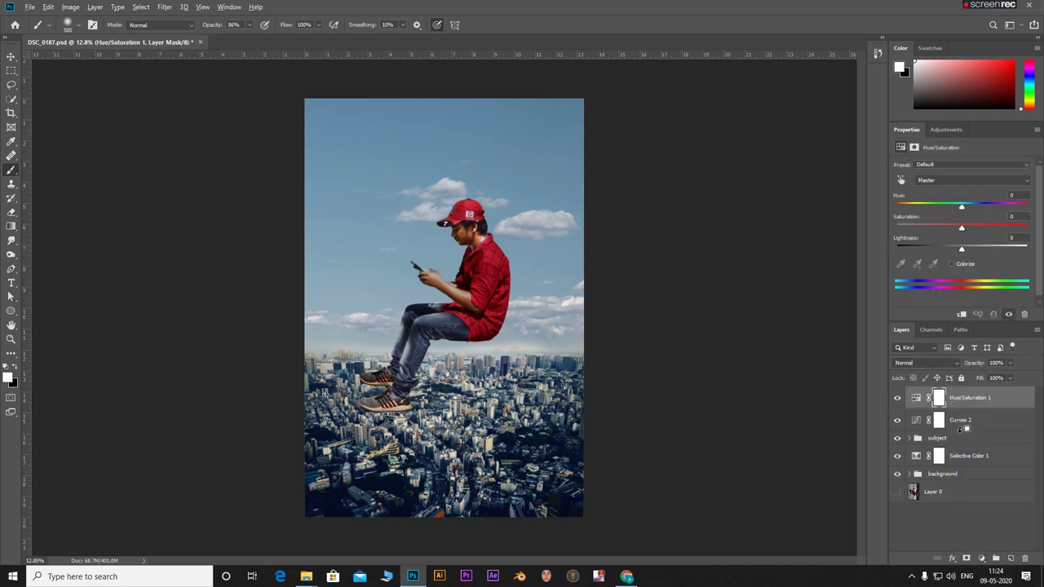
pyautogui.keyDown('alt'); pyautogui.click(960, 429); pyautogui.keyUp('alt')
pyautogui.moveTo(969, 229); pyautogui.dragTo(897, 229)
# Step: Shape Curves 2 to brighten the man's midtones and upper tones and slightly darken shadows
pyautogui.click(969, 420)
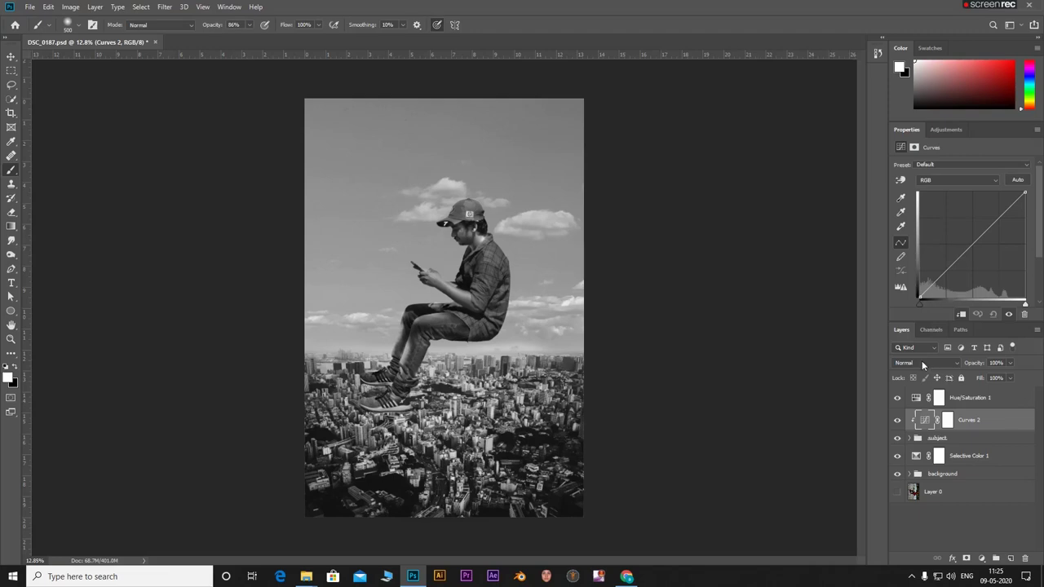
pyautogui.click(901, 180)
pyautogui.scroll(3, 474, 210)
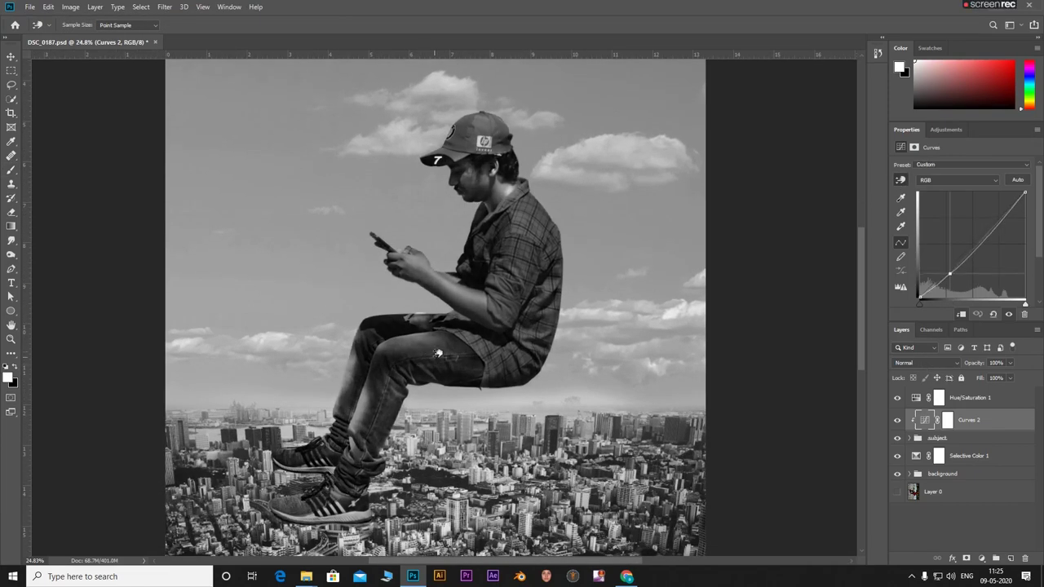
pyautogui.moveTo(438, 344); pyautogui.dragTo(438, 336)
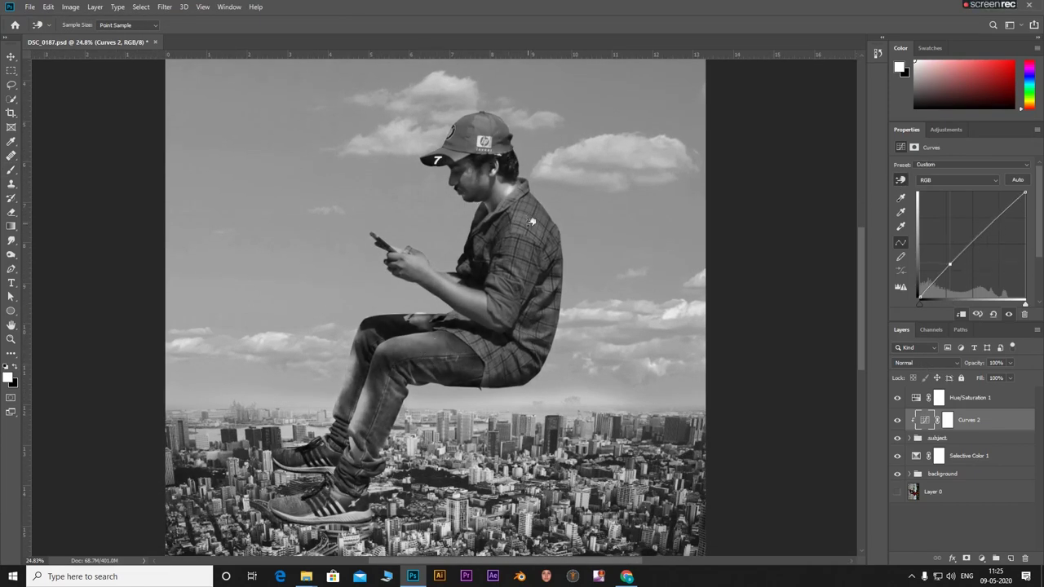
pyautogui.moveTo(479, 125); pyautogui.dragTo(478, 130)
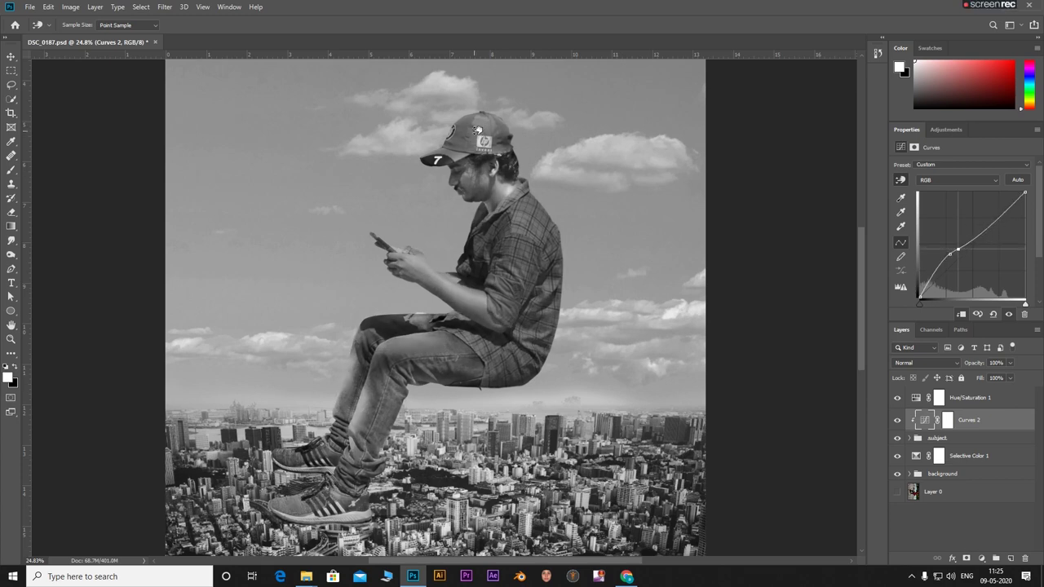
pyautogui.moveTo(506, 175); pyautogui.dragTo(507, 192)
pyautogui.scroll(-2, 525, 328)
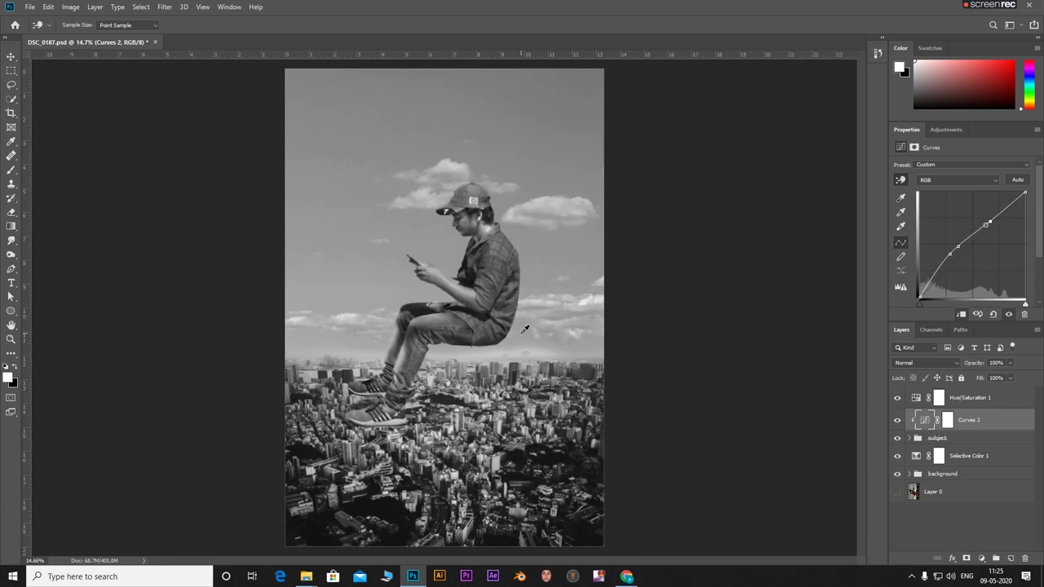
pyautogui.scroll(-2, 524, 329)
pyautogui.moveTo(422, 341); pyautogui.dragTo(422, 349)
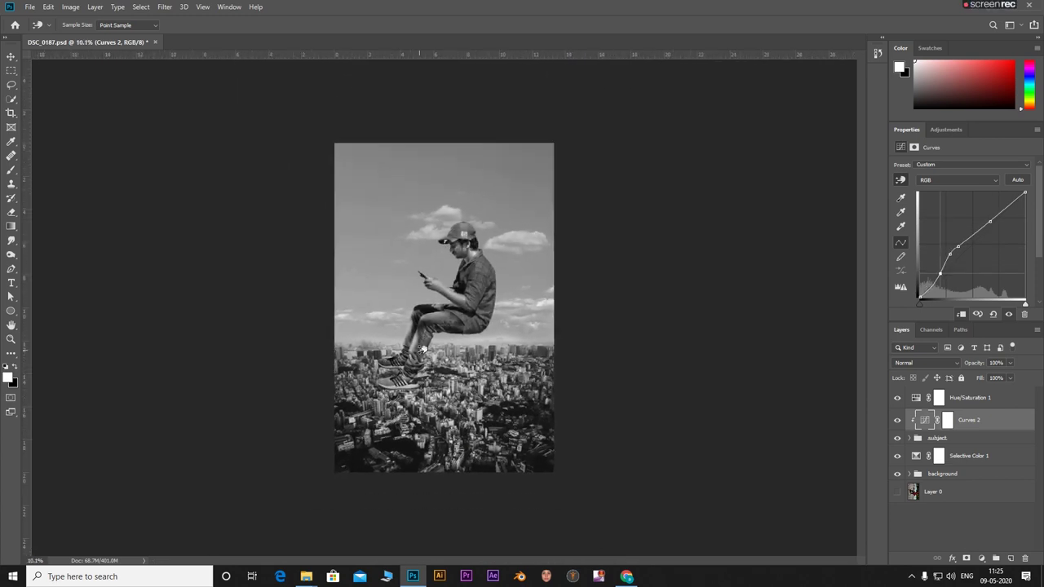
pyautogui.click(897, 398)
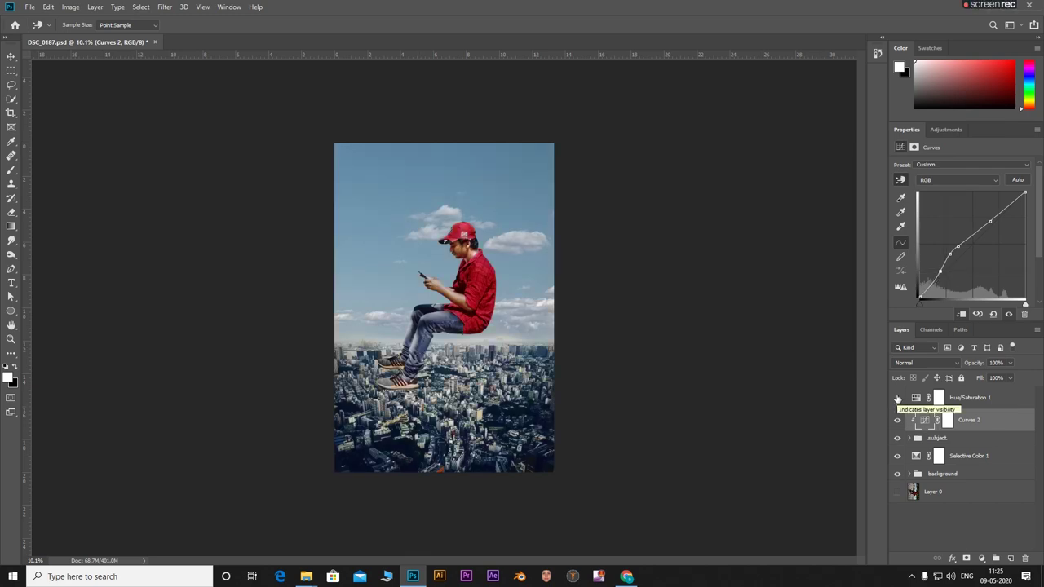
pyautogui.click(897, 397)
pyautogui.scroll(3, 793, 493)
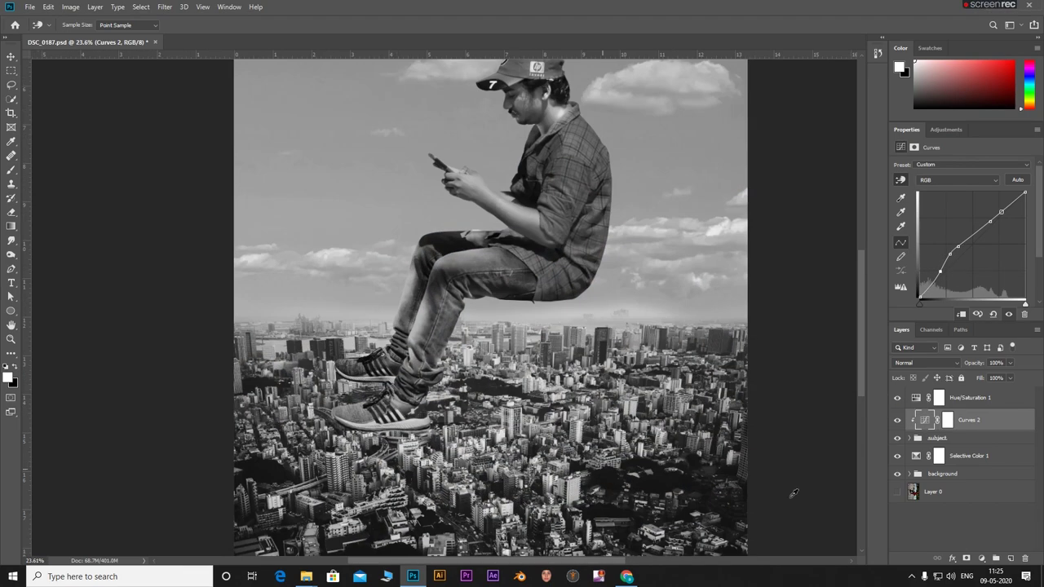
# Step: Add a Curves 3 adjustment that darkens the man, hiding the black-and-white check layer
pyautogui.click(981, 558)
pyautogui.click(975, 422)
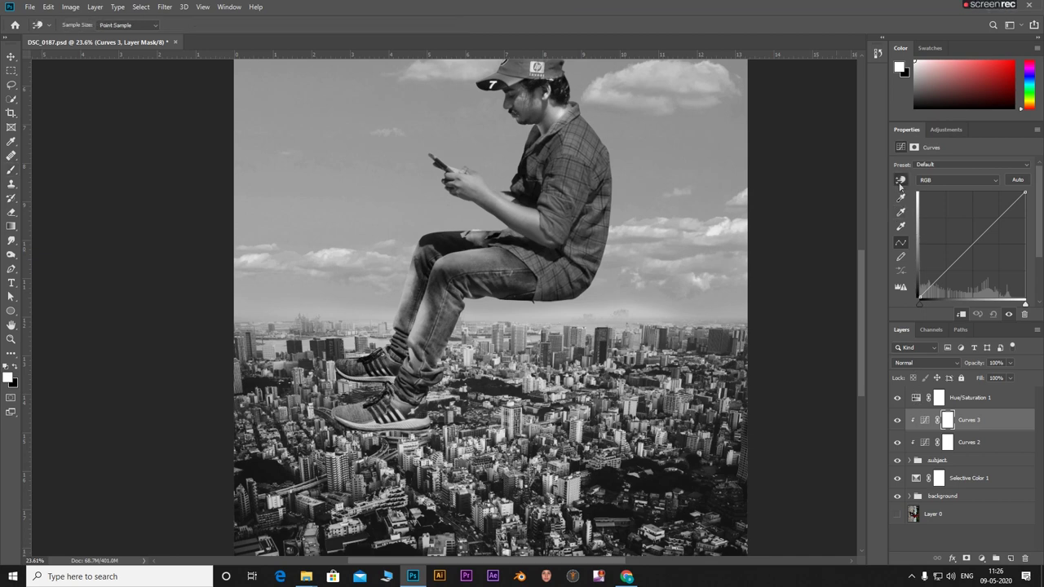
pyautogui.moveTo(403, 411); pyautogui.dragTo(385, 439)
pyautogui.scroll(-2, 380, 433)
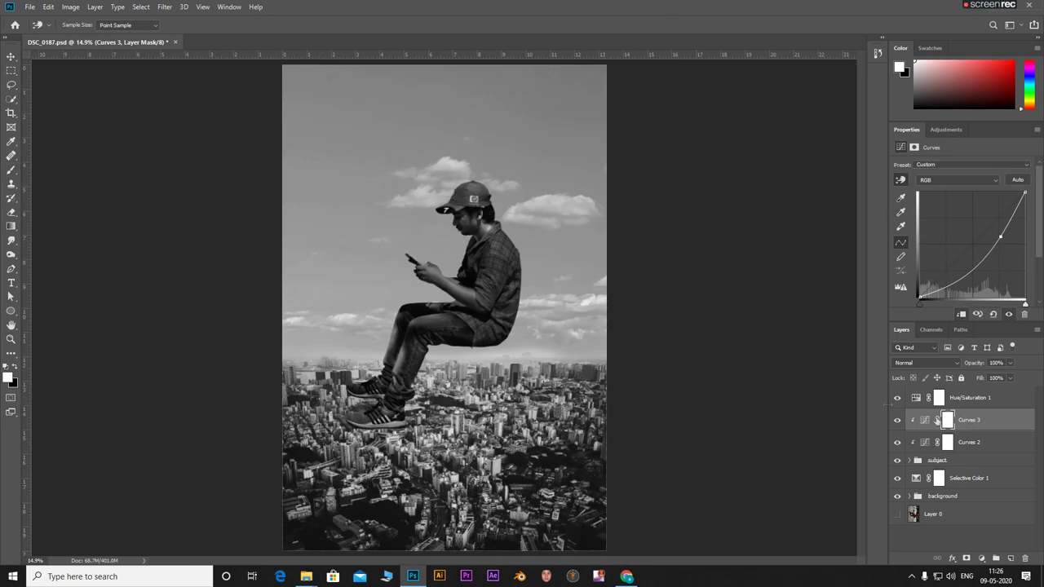
pyautogui.click(898, 398)
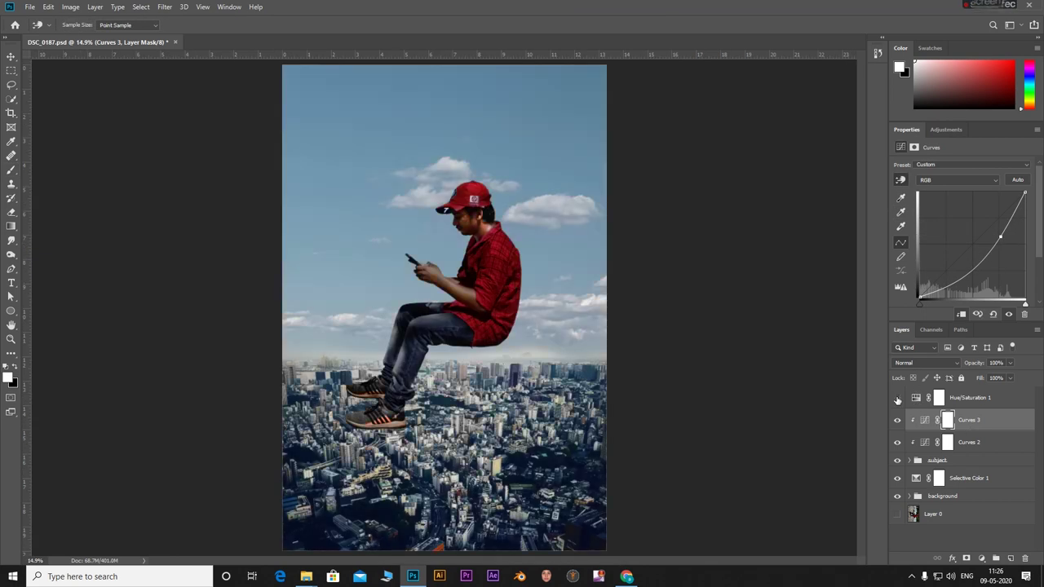
# Step: Paint black on the Curves 3 mask over the shoes and jeans, brush opacity 17%
pyautogui.click(948, 420)
pyautogui.press('b')
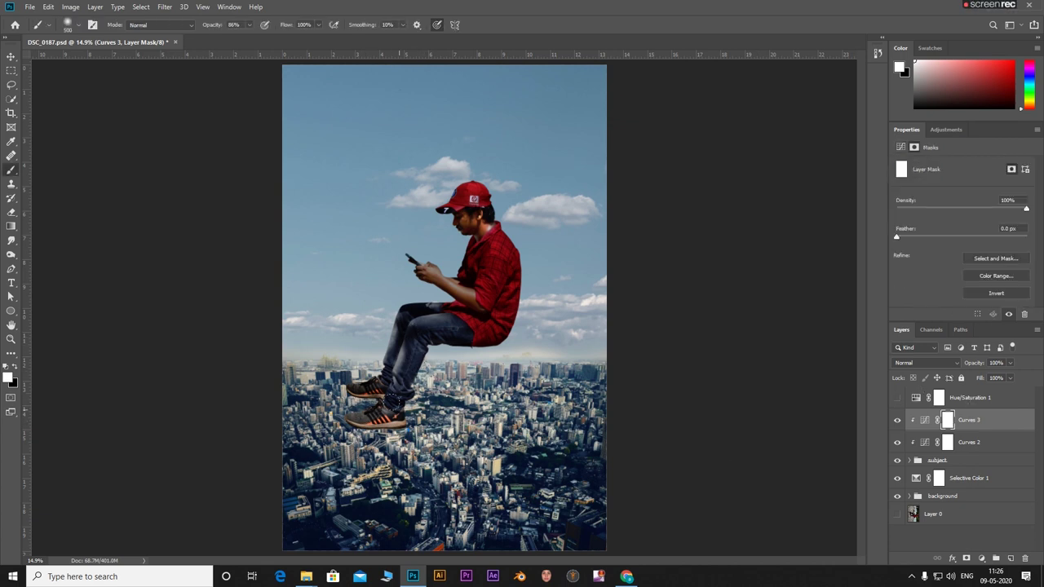
pyautogui.press('x')
pyautogui.moveTo(352, 412); pyautogui.dragTo(396, 418)
pyautogui.moveTo(414, 356)
pyautogui.mouseDown()
pyautogui.moveTo(488, 300)
pyautogui.moveTo(482, 220)
pyautogui.mouseUp()
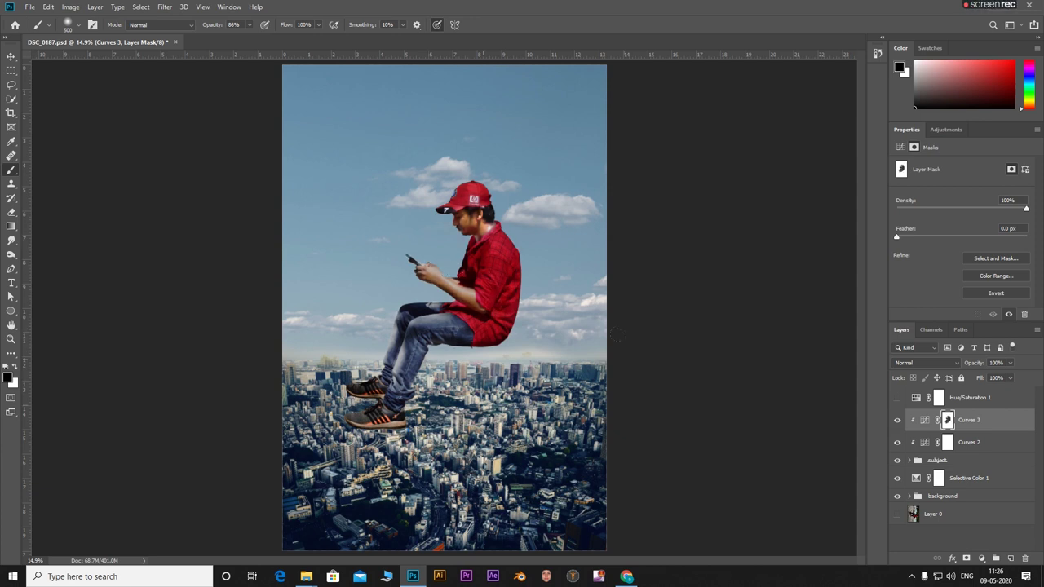
pyautogui.click(249, 24)
pyautogui.click(358, 418)
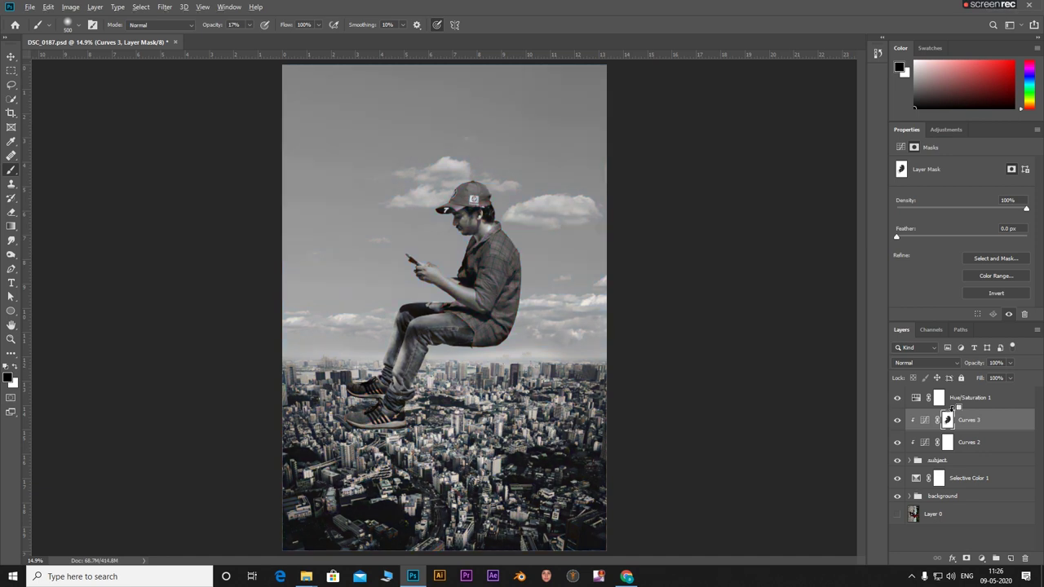
# Step: Clip Hue/Saturation 1 to the subject and set its saturation to -23
pyautogui.click(924, 420)
pyautogui.click(924, 397)
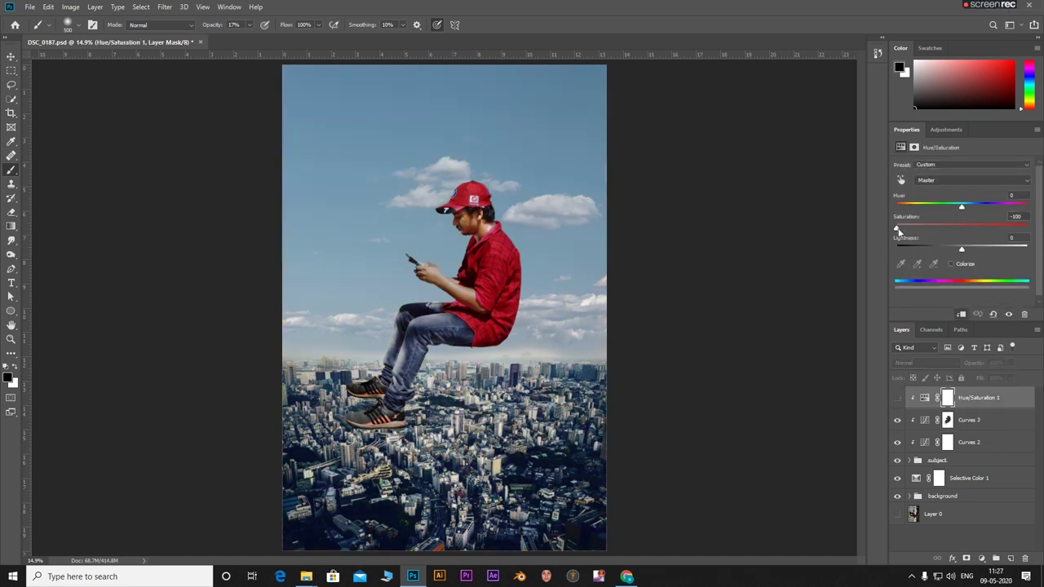
pyautogui.click(897, 397)
pyautogui.moveTo(897, 227)
pyautogui.mouseDown()
pyautogui.moveTo(950, 228)
pyautogui.moveTo(946, 240)
pyautogui.moveTo(964, 249)
pyautogui.mouseUp()
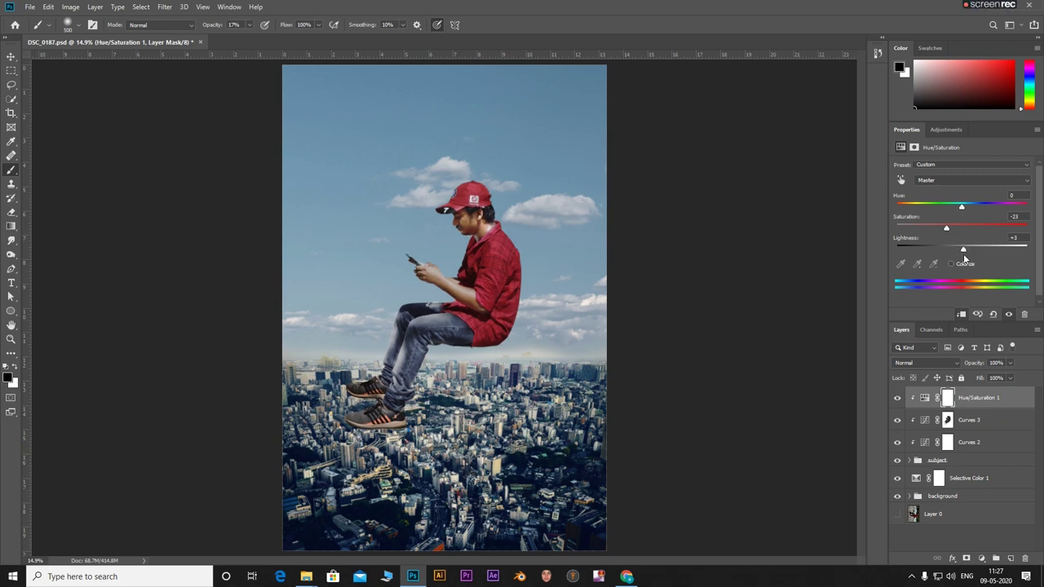
pyautogui.scroll(-2, 423, 329)
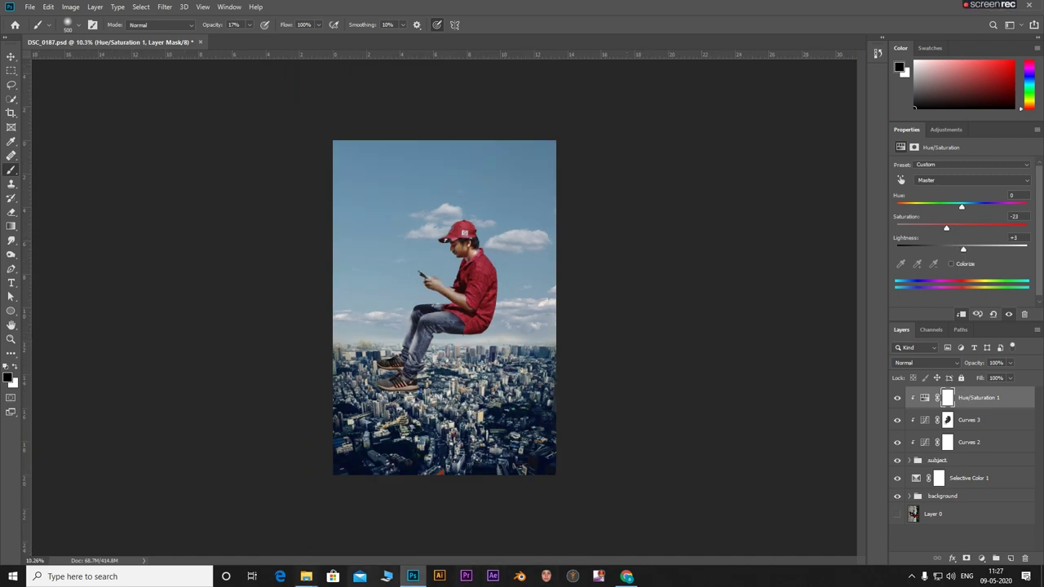
pyautogui.moveTo(306, 577)
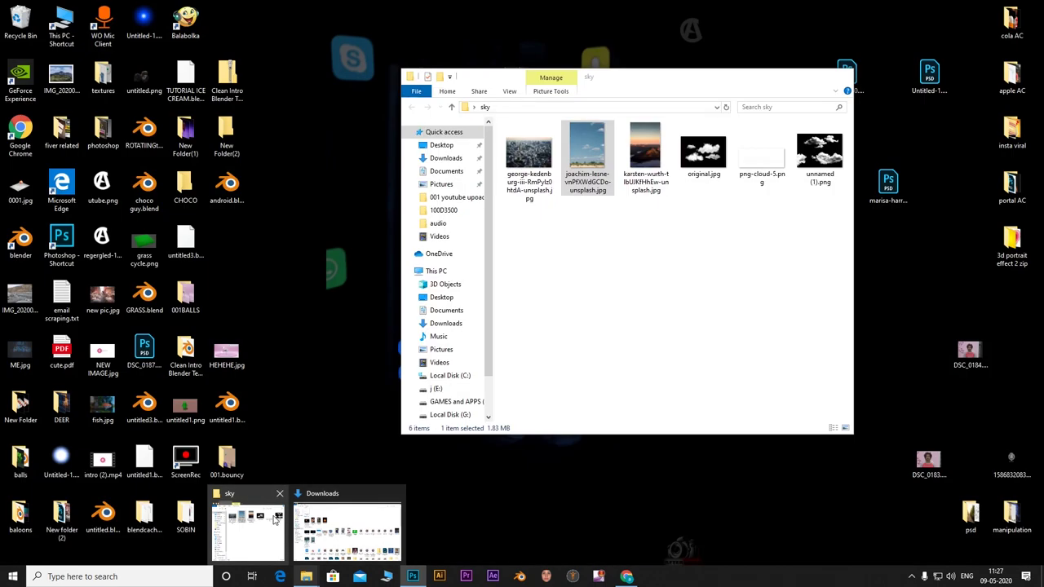
# Step: Place the png-cloud-5 image under the seated man
pyautogui.click(247, 530)
pyautogui.moveTo(356, 331); pyautogui.dragTo(356, 331)
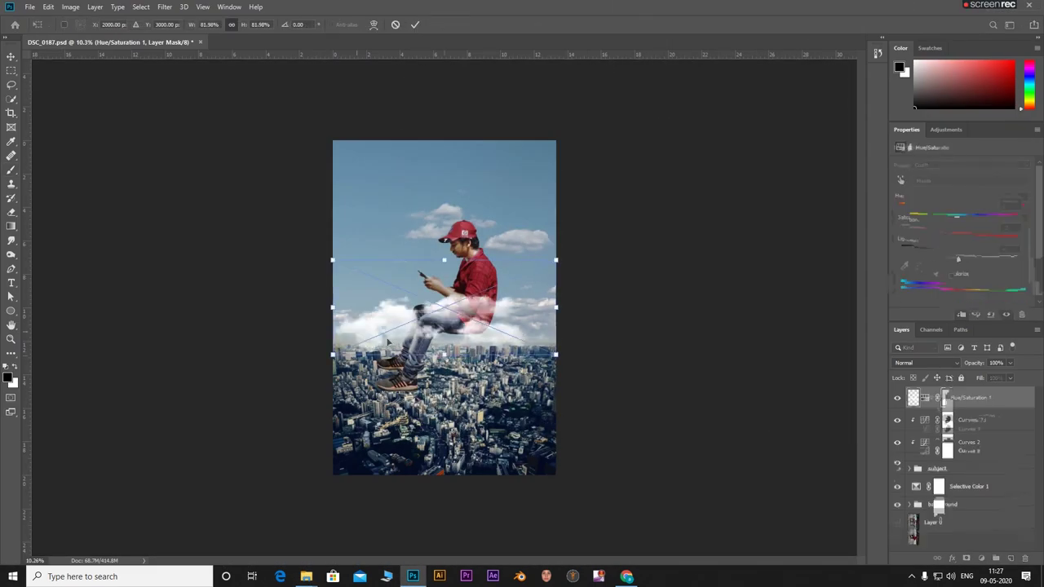
pyautogui.moveTo(445, 310)
pyautogui.mouseDown()
pyautogui.moveTo(554, 322)
pyautogui.moveTo(608, 307)
pyautogui.mouseUp()
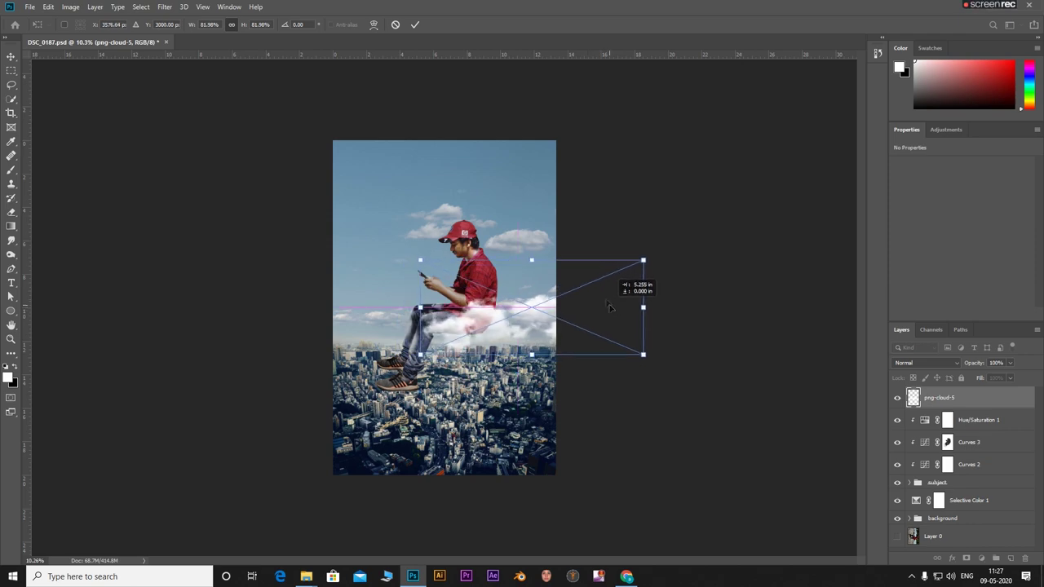
pyautogui.press('Return')
pyautogui.press('b')
pyautogui.scroll(3, 458, 325)
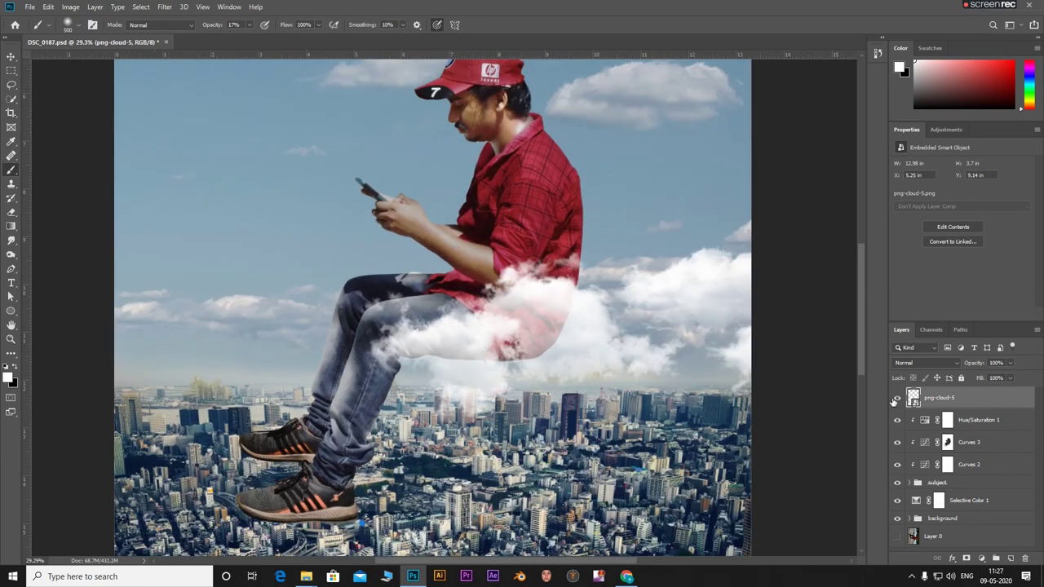
# Step: Duplicate the cloud layer once and move the copy lower around the man's legs
pyautogui.hotkey('ctrl', 'j')
pyautogui.hotkey('ctrl', 'j')
pyautogui.hotkey('ctrl', 'z')
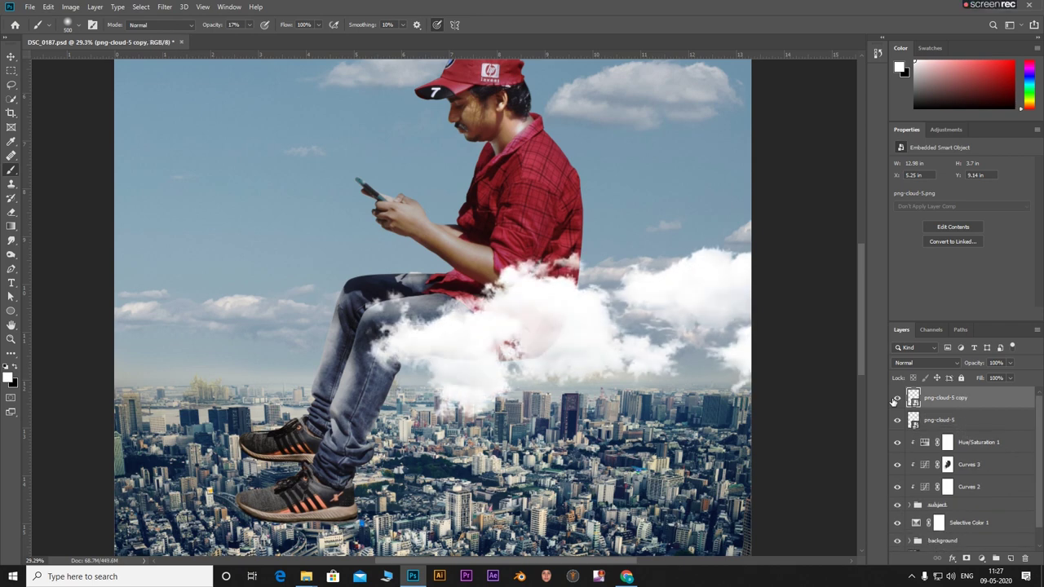
pyautogui.hotkey('ctrl', 'z')
pyautogui.hotkey('ctrl', 'j')
pyautogui.hotkey('ctrl', 't')
pyautogui.moveTo(642, 277)
pyautogui.mouseDown()
pyautogui.moveTo(668, 350)
pyautogui.moveTo(587, 340)
pyautogui.mouseUp()
pyautogui.click(413, 26)
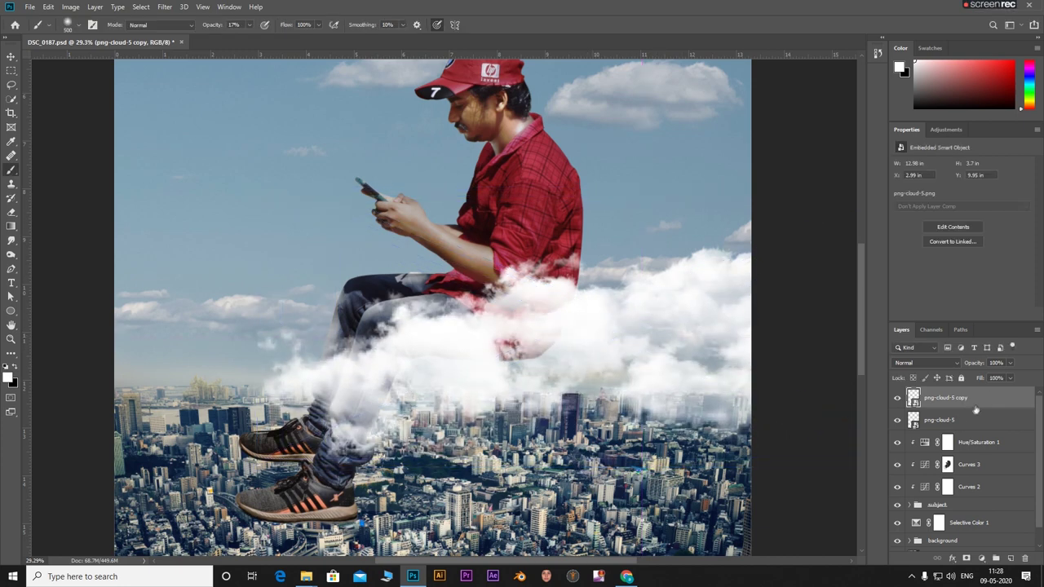
pyautogui.click(967, 419)
pyautogui.click(978, 444)
# Step: Group the man with his adjustments into Group 1 and move the original cloud below it
pyautogui.keyDown('shift'); pyautogui.click(965, 507); pyautogui.keyUp('shift')
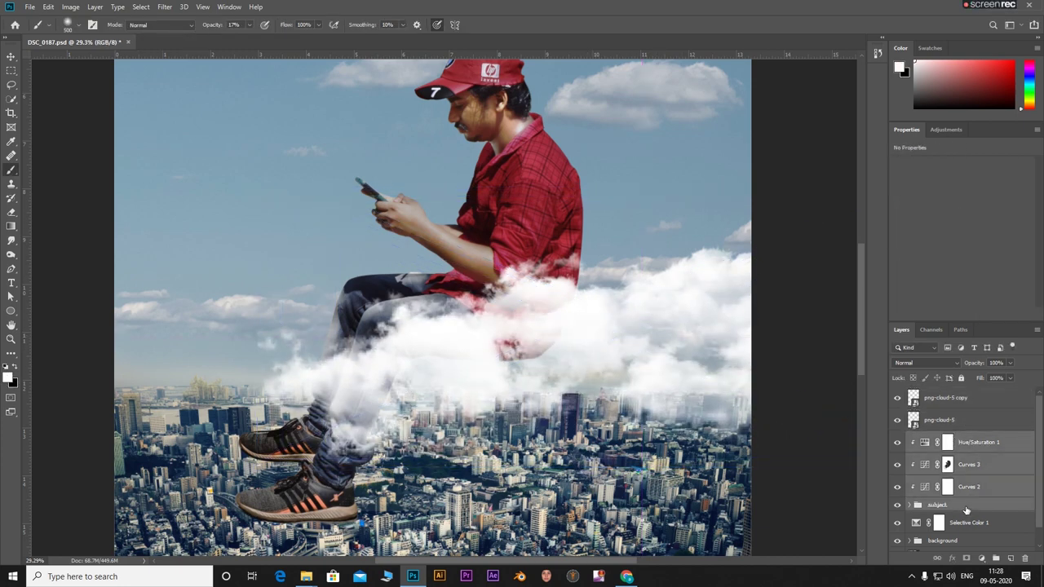
pyautogui.hotkey('ctrl', 'g')
pyautogui.moveTo(974, 419); pyautogui.dragTo(974, 449)
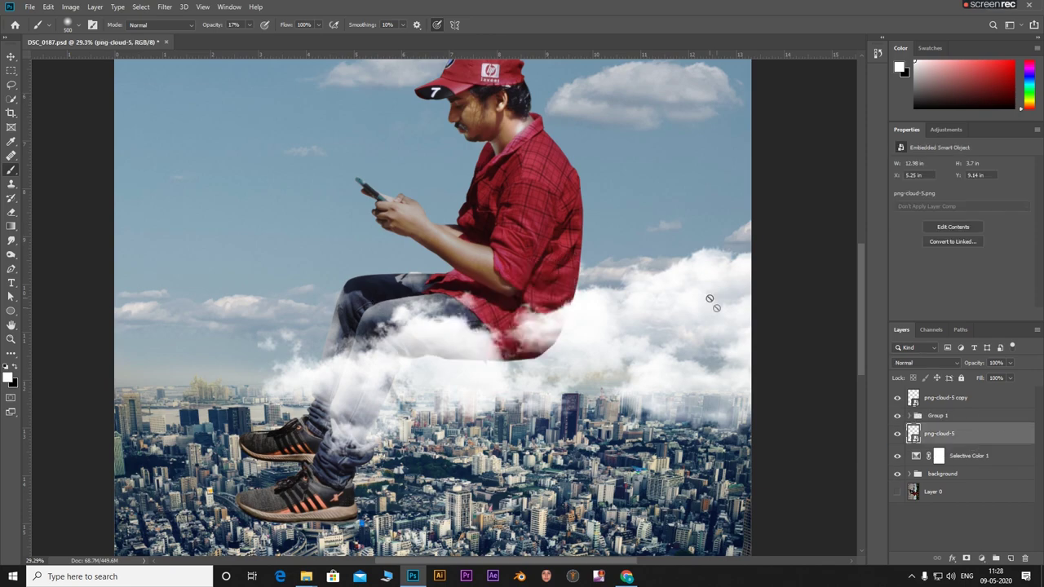
pyautogui.scroll(-3, 381, 351)
pyautogui.scroll(2, 468, 336)
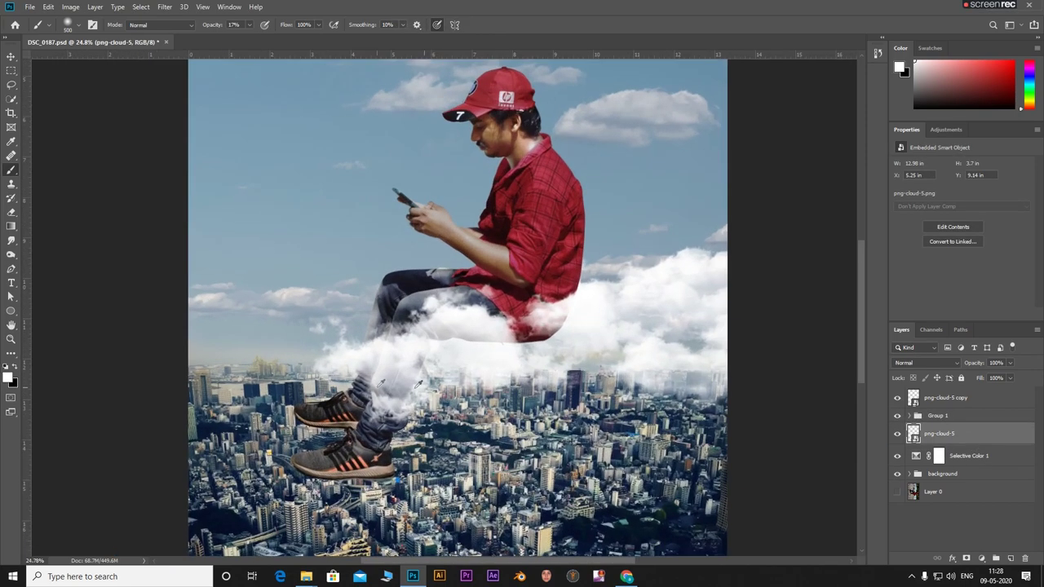
pyautogui.scroll(1, 468, 336)
pyautogui.click(898, 398)
pyautogui.click(898, 398)
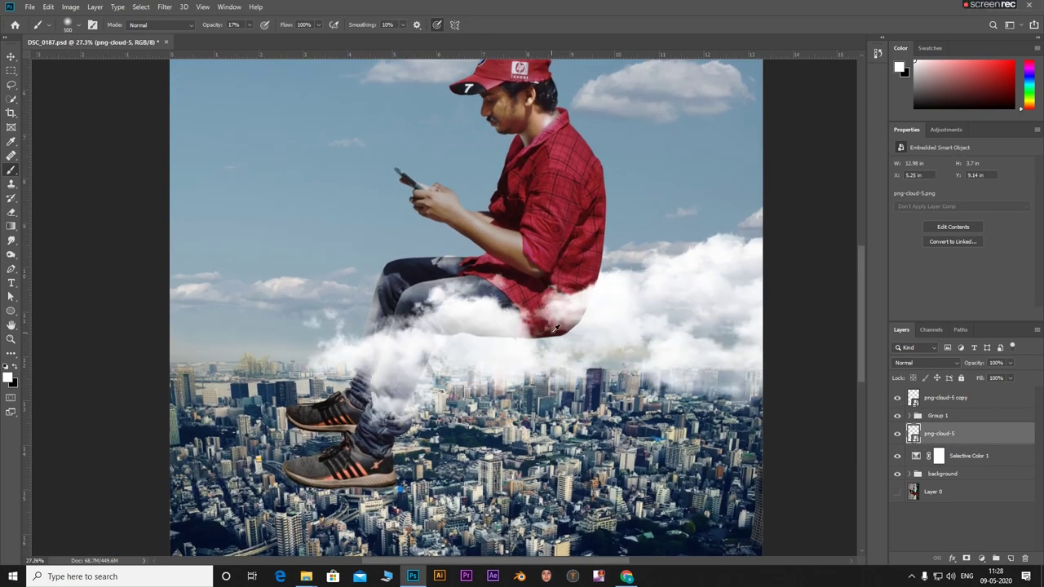
pyautogui.scroll(2, 556, 328)
# Step: Add a layer mask to Group 1 and fade the man's lower shirt into the cloud
pyautogui.click(938, 415)
pyautogui.click(967, 559)
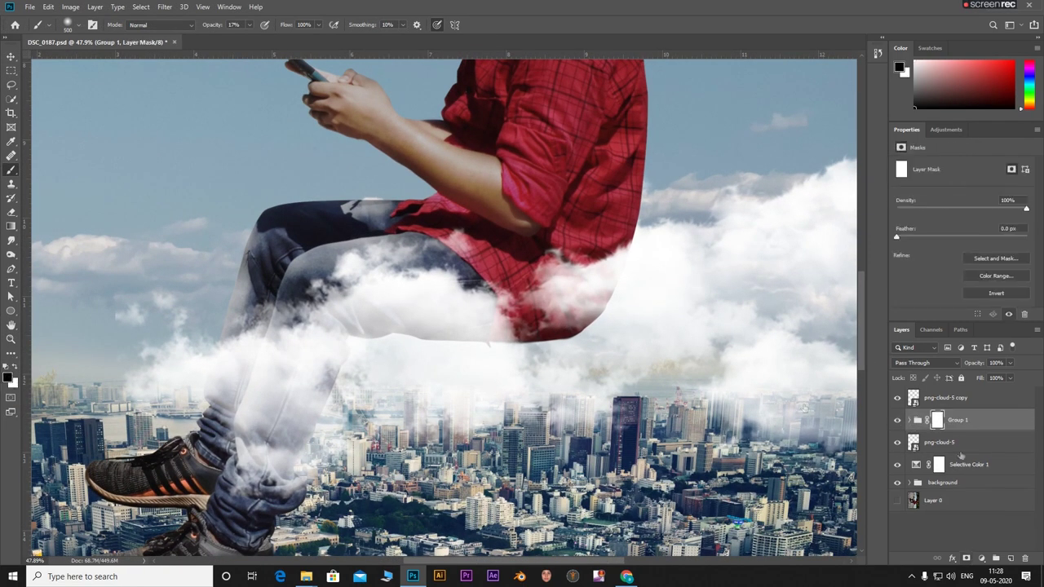
pyautogui.moveTo(571, 318)
pyautogui.mouseDown()
pyautogui.moveTo(523, 326)
pyautogui.moveTo(588, 310)
pyautogui.mouseUp()
pyautogui.moveTo(506, 334)
pyautogui.mouseDown()
pyautogui.moveTo(595, 286)
pyautogui.moveTo(562, 281)
pyautogui.mouseUp()
pyautogui.moveTo(583, 318); pyautogui.dragTo(506, 335)
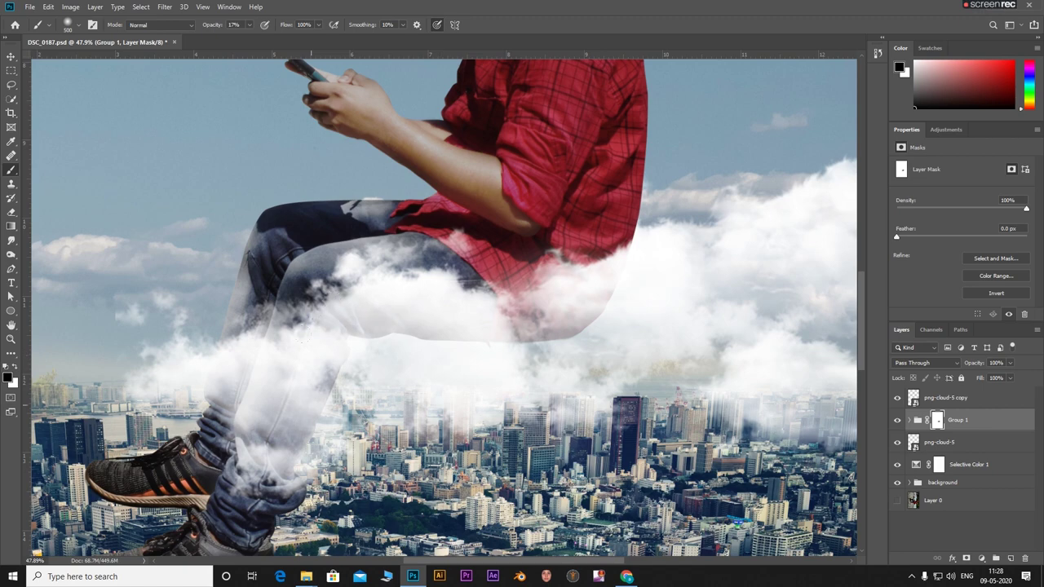
pyautogui.moveTo(608, 249); pyautogui.dragTo(608, 208)
pyautogui.hotkey('ctrl', '0')
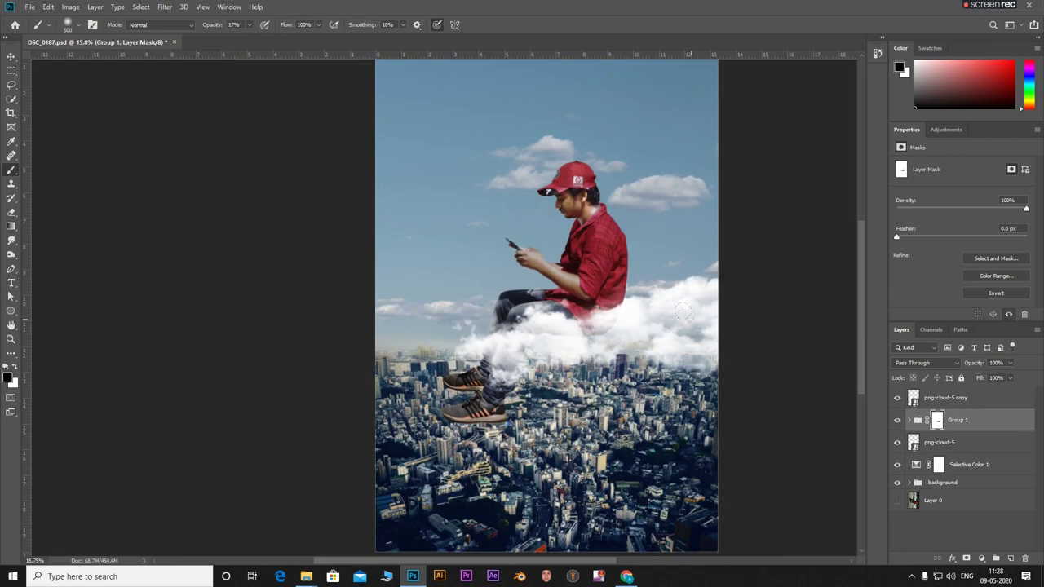
pyautogui.scroll(-2, 612, 422)
pyautogui.scroll(2, 341, 409)
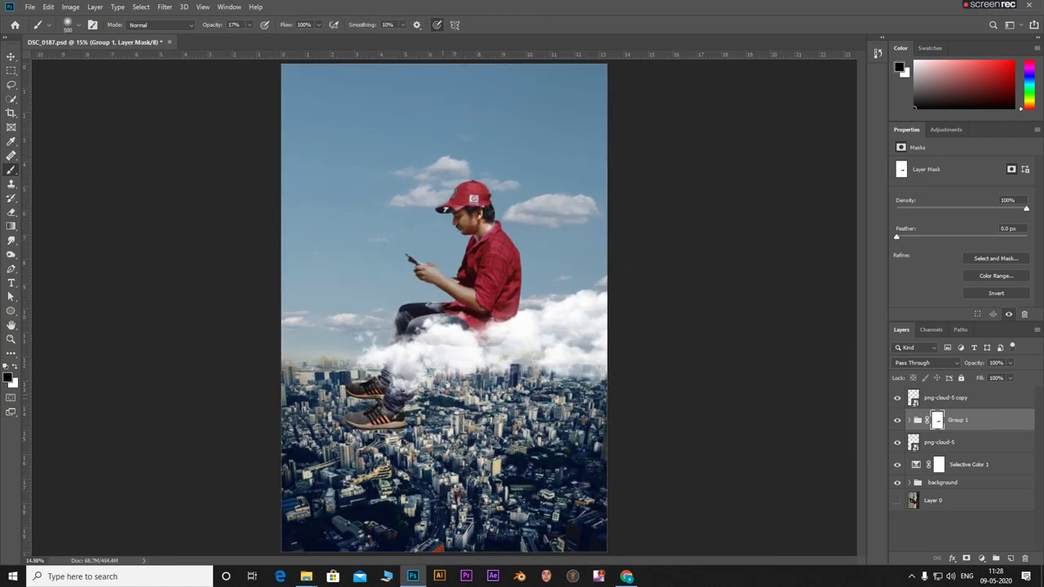
# Step: With brush opacity at 57%, mask out the stray area under the heel's sole
pyautogui.click(393, 350)
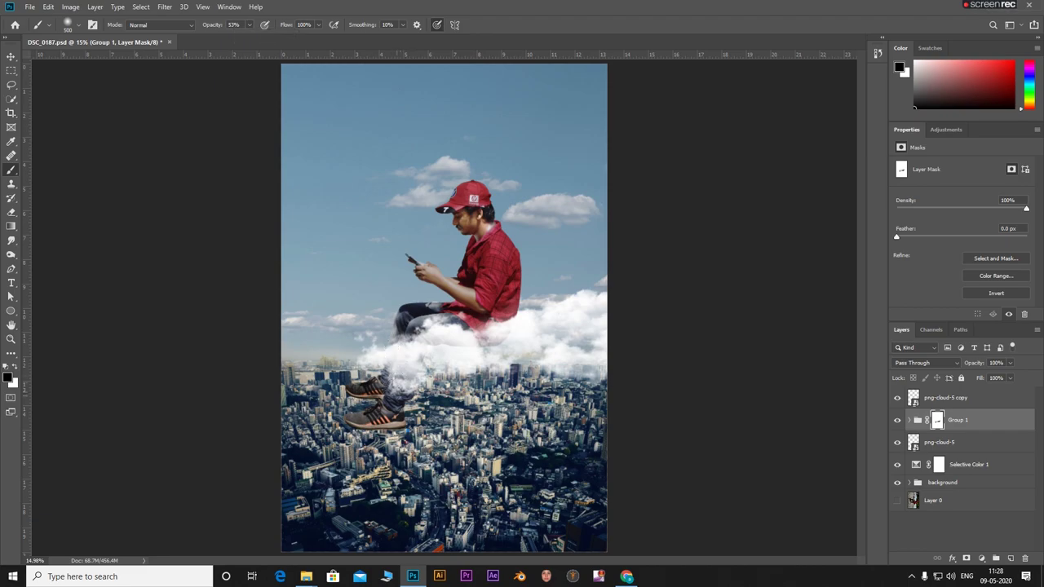
pyautogui.scroll(5, 375, 381)
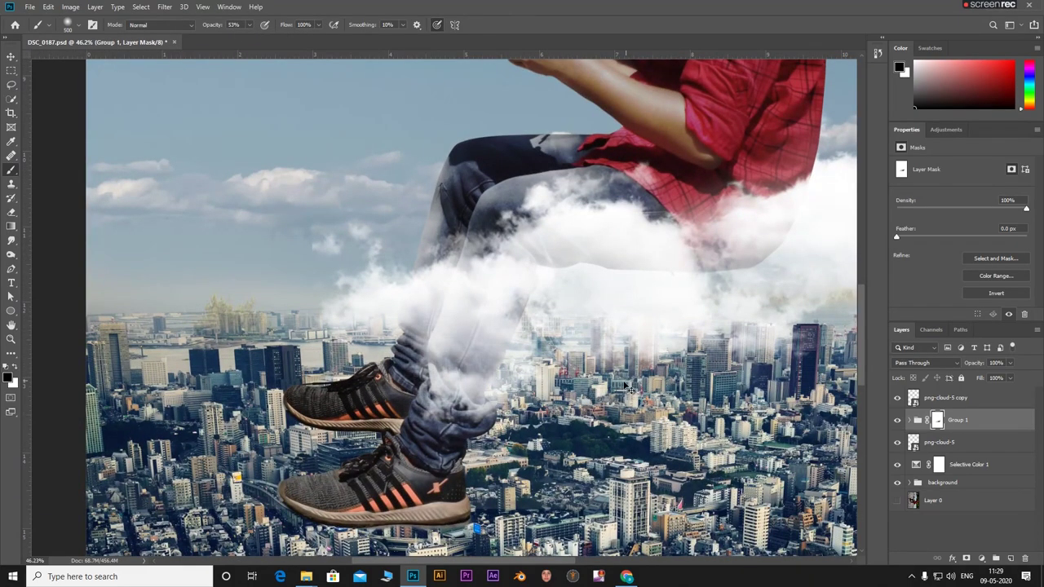
pyautogui.scroll(3, 517, 425)
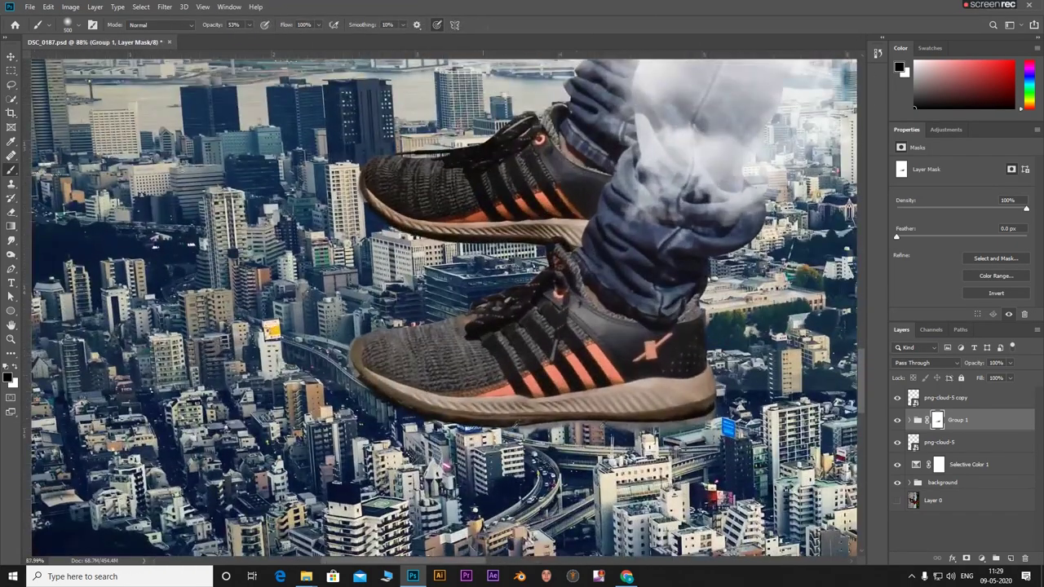
pyautogui.scroll(3, 706, 460)
pyautogui.press('r')
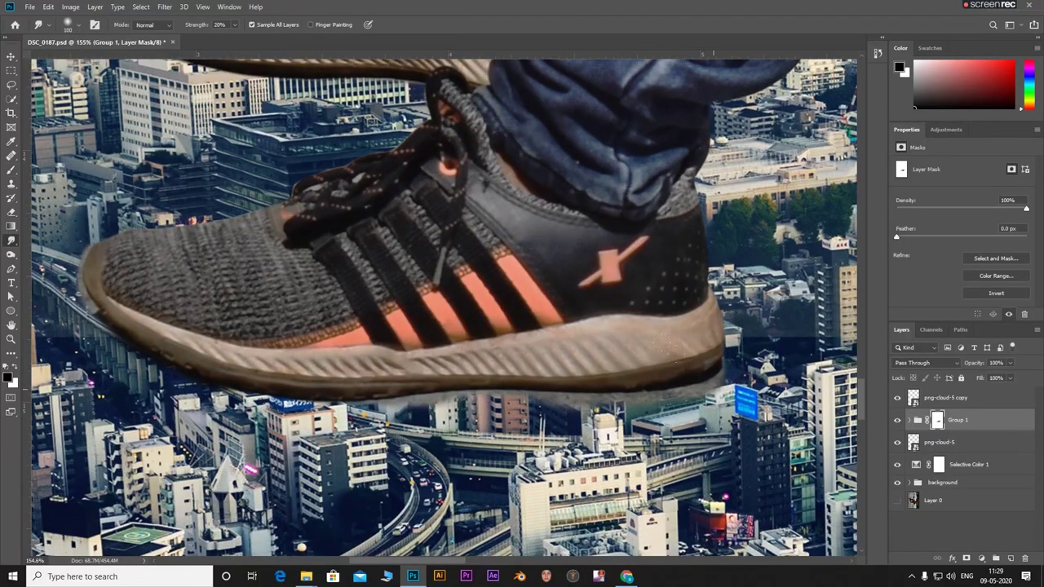
pyautogui.press('b')
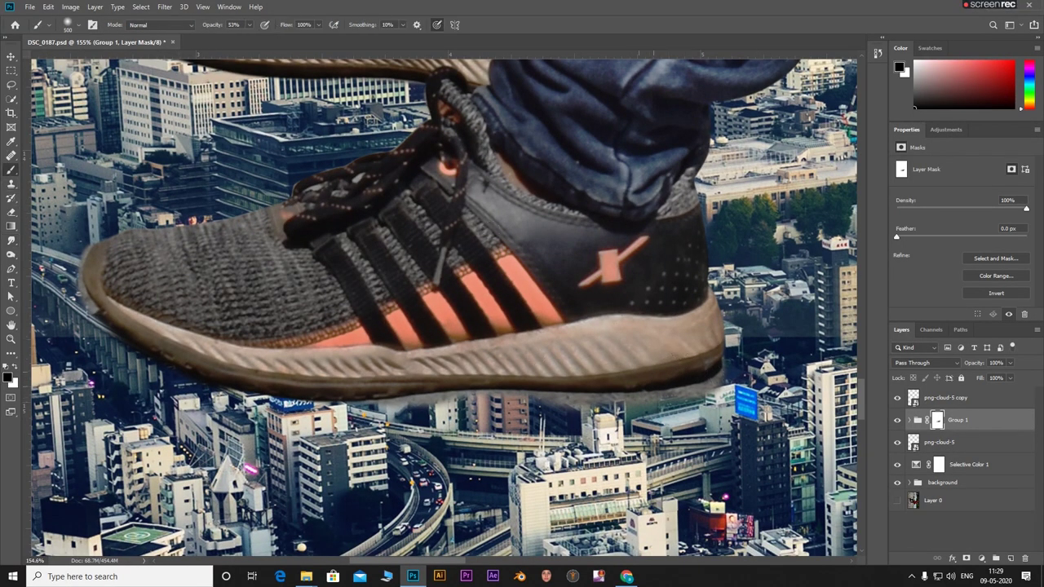
pyautogui.moveTo(720, 382)
pyautogui.mouseDown()
pyautogui.moveTo(310, 388)
pyautogui.moveTo(94, 310)
pyautogui.mouseUp()
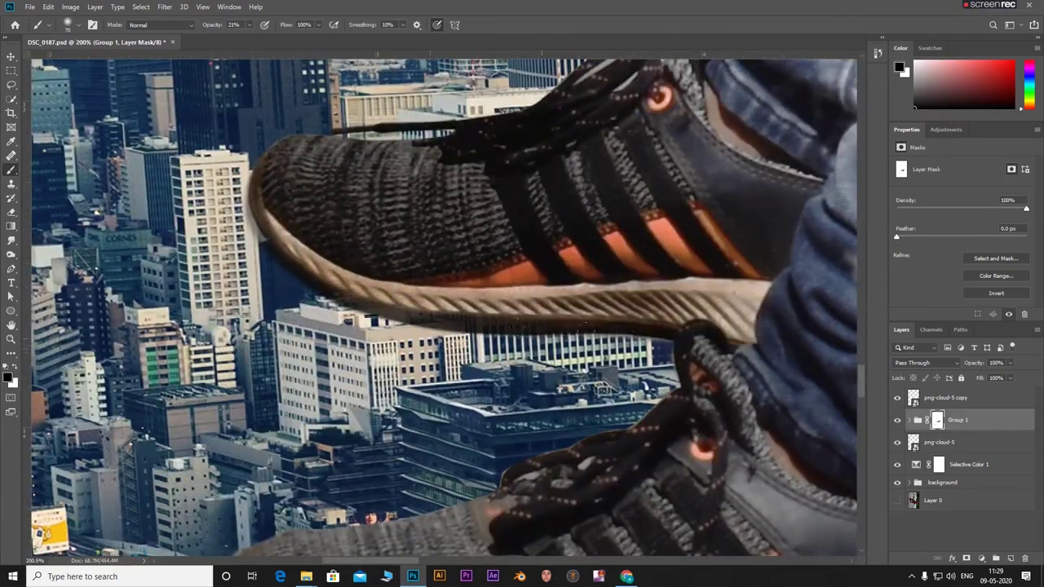
pyautogui.hotkey('ctrl', '0')
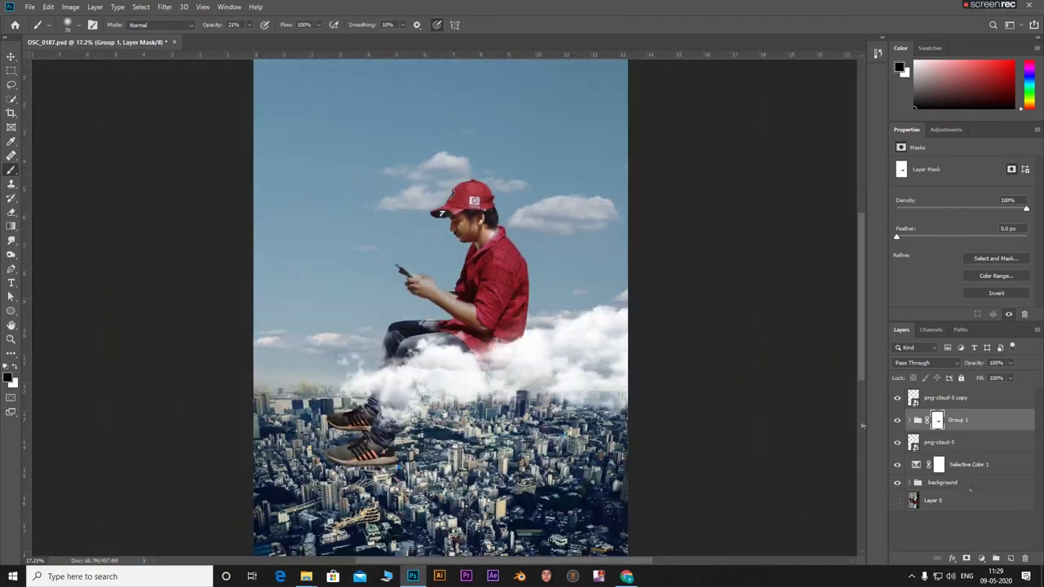
# Step: Duplicate the png-cloud-5 copy, move it lower left, lower its opacity, and shrink it to about 59%
pyautogui.click(946, 399)
pyautogui.hotkey('ctrl', 'j')
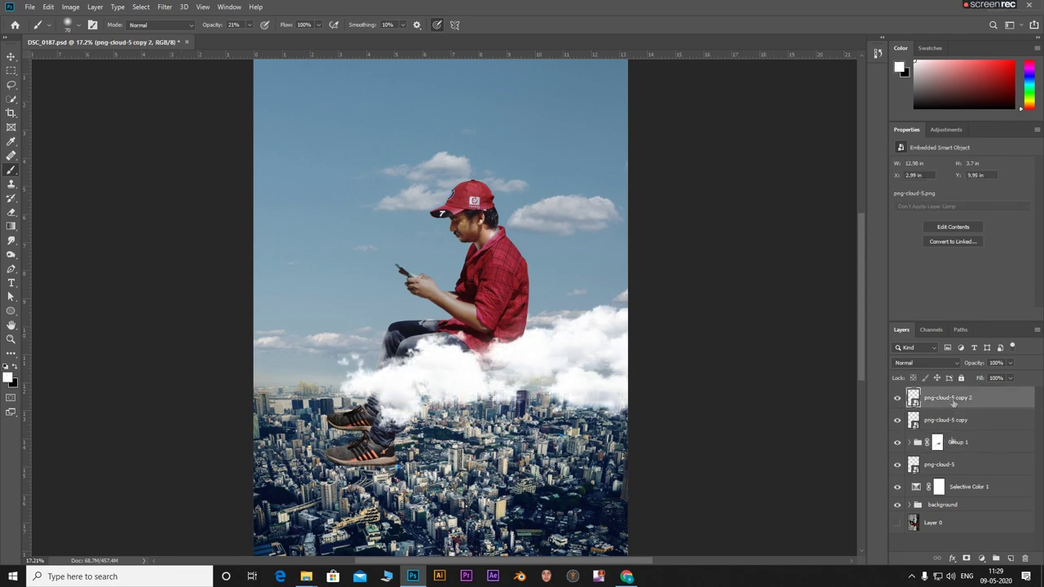
pyautogui.hotkey('ctrl', 't')
pyautogui.moveTo(678, 336)
pyautogui.mouseDown()
pyautogui.moveTo(476, 144)
pyautogui.moveTo(418, 476)
pyautogui.mouseUp()
pyautogui.click(415, 25)
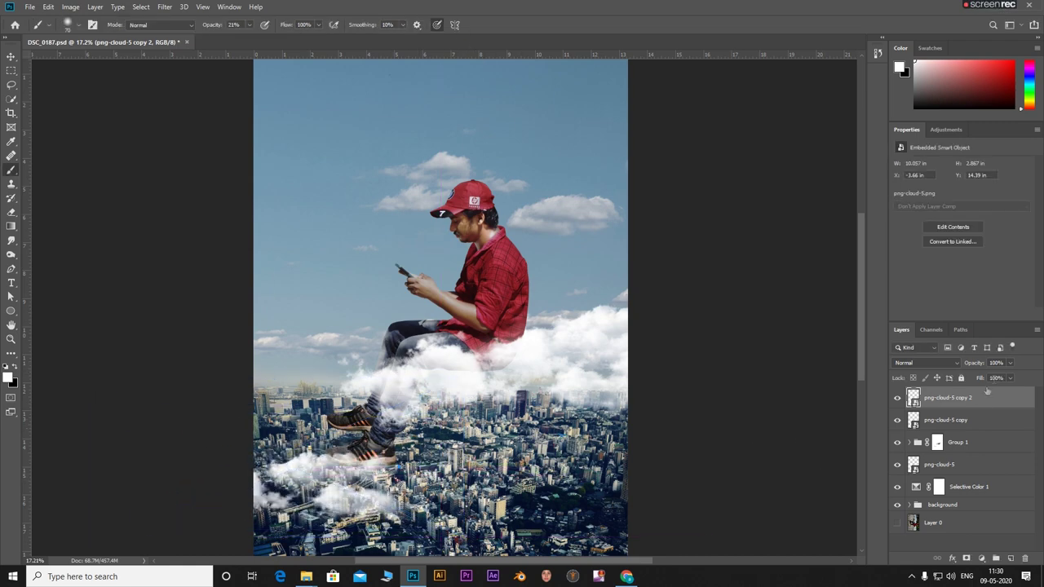
pyautogui.moveTo(1010, 378)
pyautogui.mouseDown()
pyautogui.moveTo(992, 377)
pyautogui.moveTo(1020, 378)
pyautogui.mouseUp()
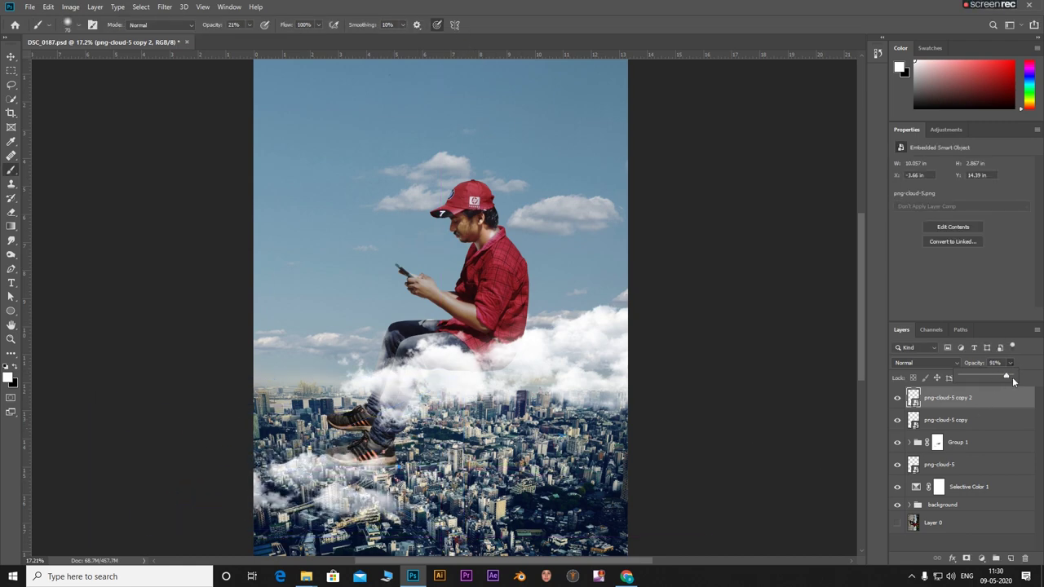
pyautogui.hotkey('ctrl', 't')
pyautogui.moveTo(439, 405)
pyautogui.mouseDown()
pyautogui.moveTo(419, 416)
pyautogui.moveTo(740, 138)
pyautogui.moveTo(745, 478)
pyautogui.moveTo(716, 466)
pyautogui.moveTo(463, 471)
pyautogui.moveTo(343, 451)
pyautogui.mouseUp()
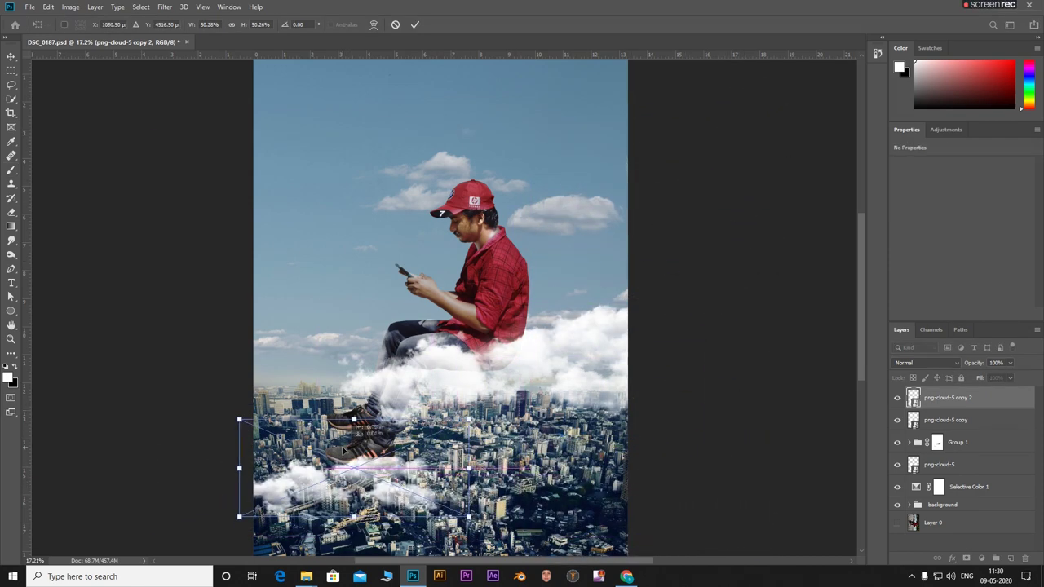
pyautogui.click(413, 25)
# Step: Add two more duplicates of the small cloud spread over the city, then select all copies
pyautogui.hotkey('ctrl', 'j')
pyautogui.hotkey('ctrl', 't')
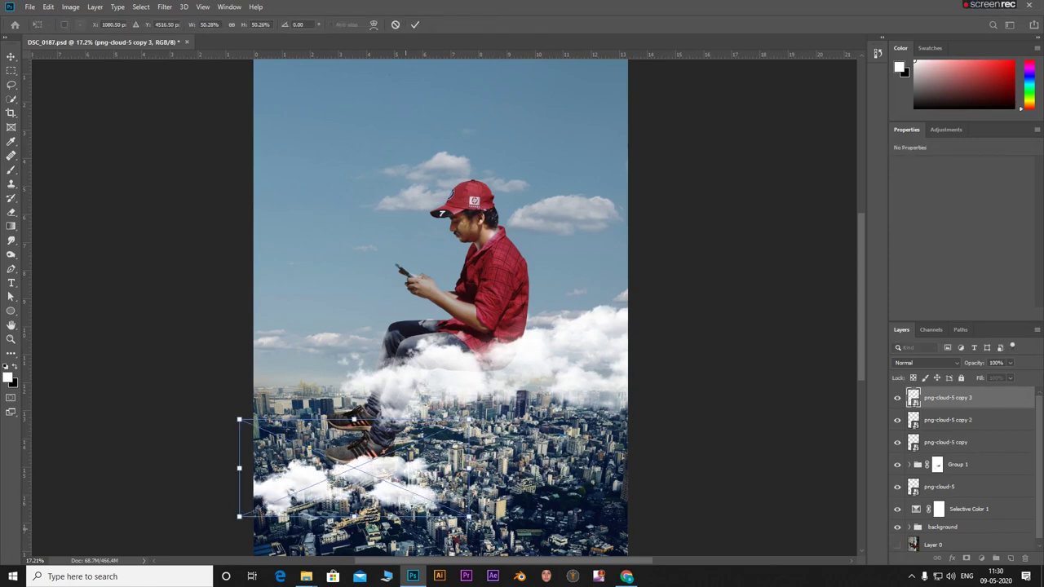
pyautogui.moveTo(430, 488)
pyautogui.mouseDown()
pyautogui.moveTo(636, 450)
pyautogui.moveTo(613, 453)
pyautogui.mouseUp()
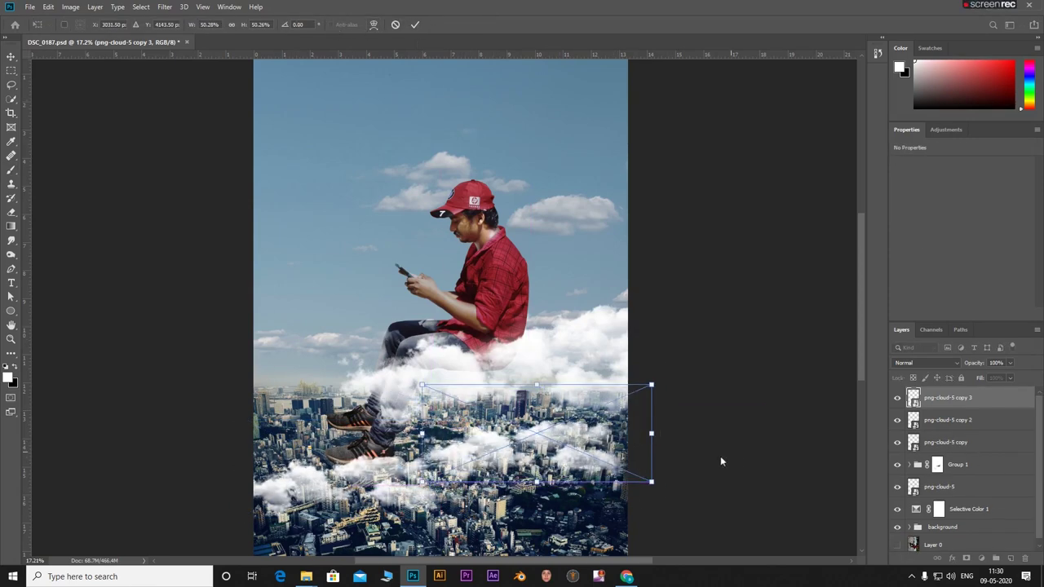
pyautogui.press('Return')
pyautogui.hotkey('ctrl', 'j')
pyautogui.hotkey('ctrl', 't')
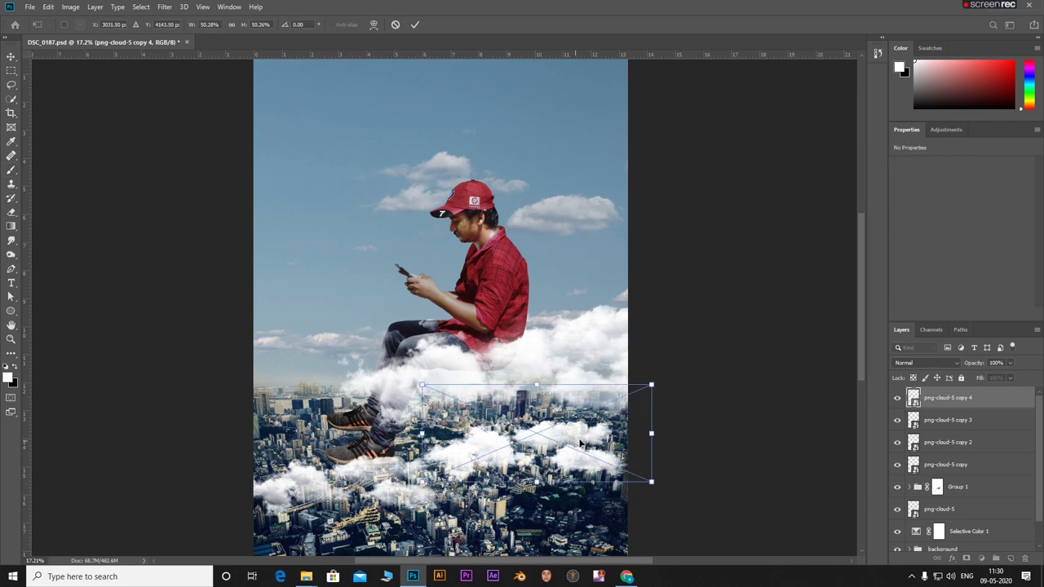
pyautogui.moveTo(579, 443); pyautogui.dragTo(352, 420)
pyautogui.press('Return')
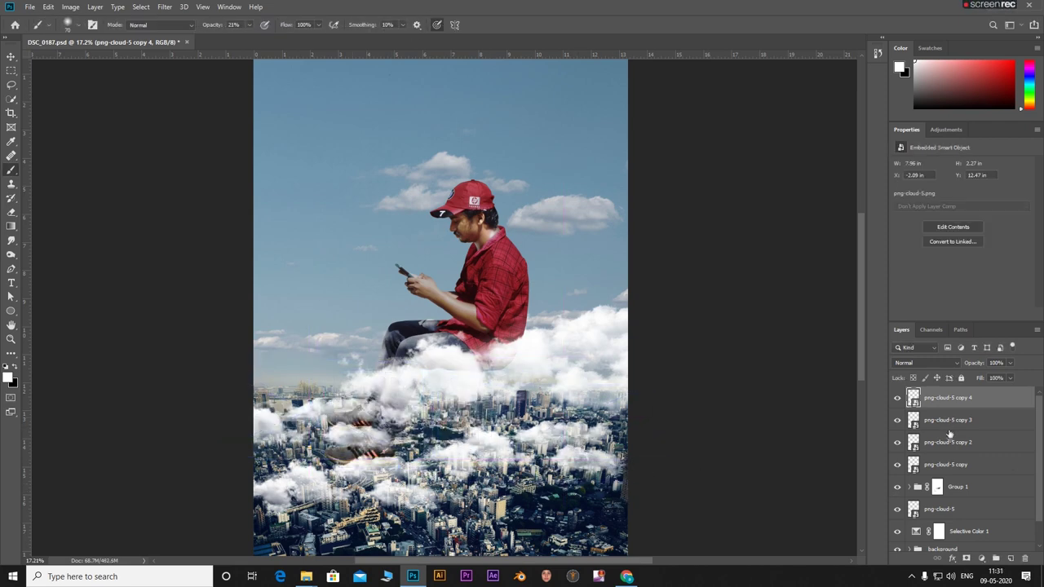
pyautogui.keyDown('shift'); pyautogui.click(946, 443); pyautogui.keyUp('shift')
# Step: Merge the cloud copies into png-cloud-5 copy 4, apply a 187-pixel Motion Blur, and set 82% opacity
pyautogui.rightClick(948, 440)
pyautogui.click(840, 427)
pyautogui.click(165, 7)
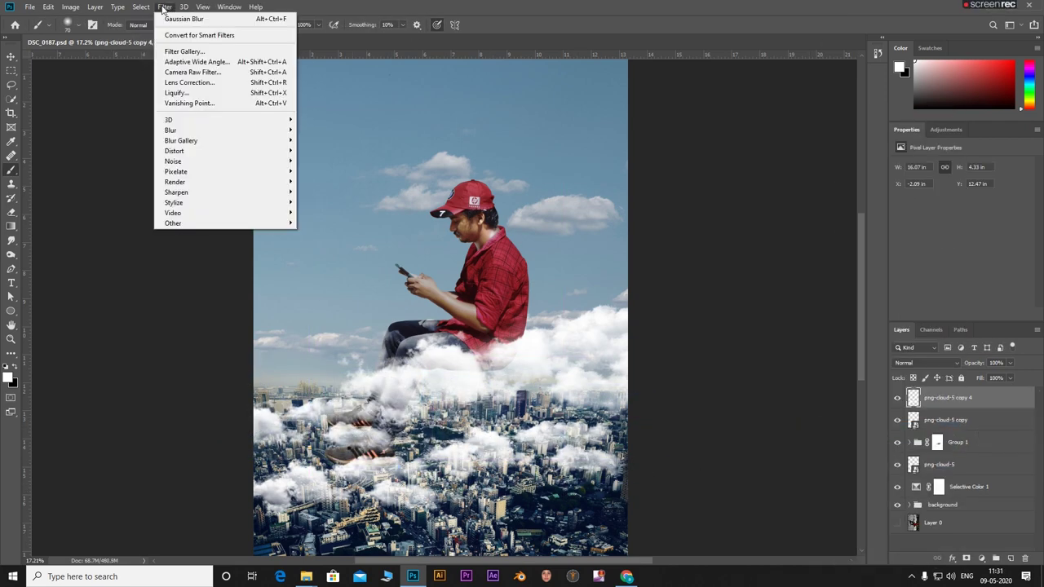
pyautogui.moveTo(220, 131)
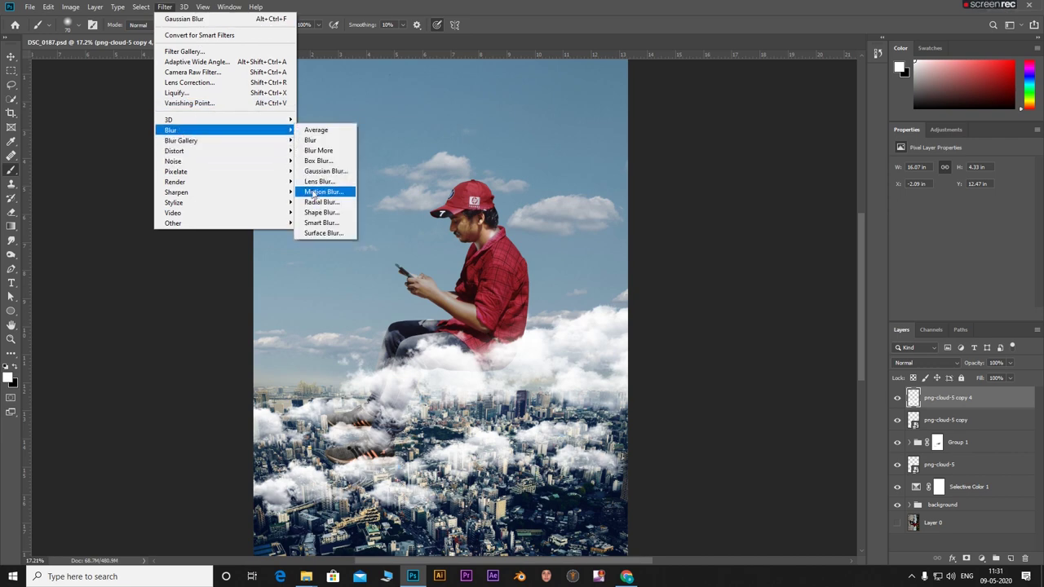
pyautogui.click(314, 193)
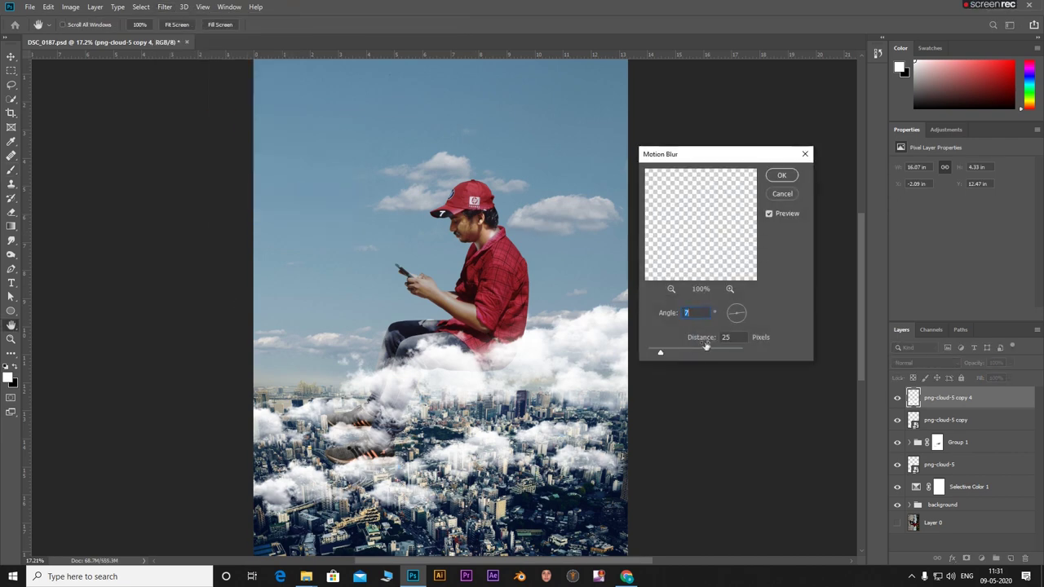
pyautogui.moveTo(661, 356); pyautogui.dragTo(695, 354)
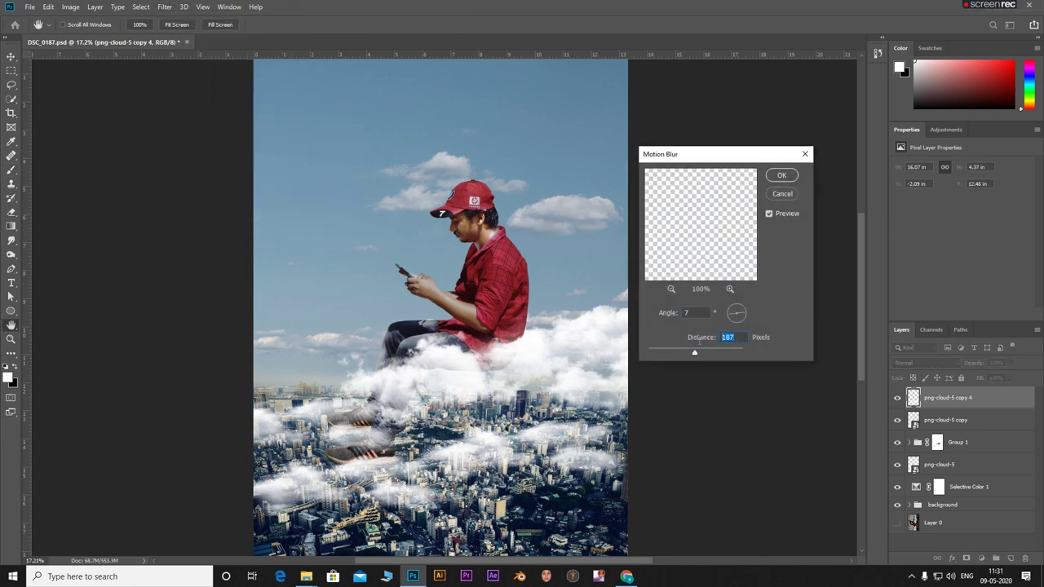
pyautogui.click(781, 175)
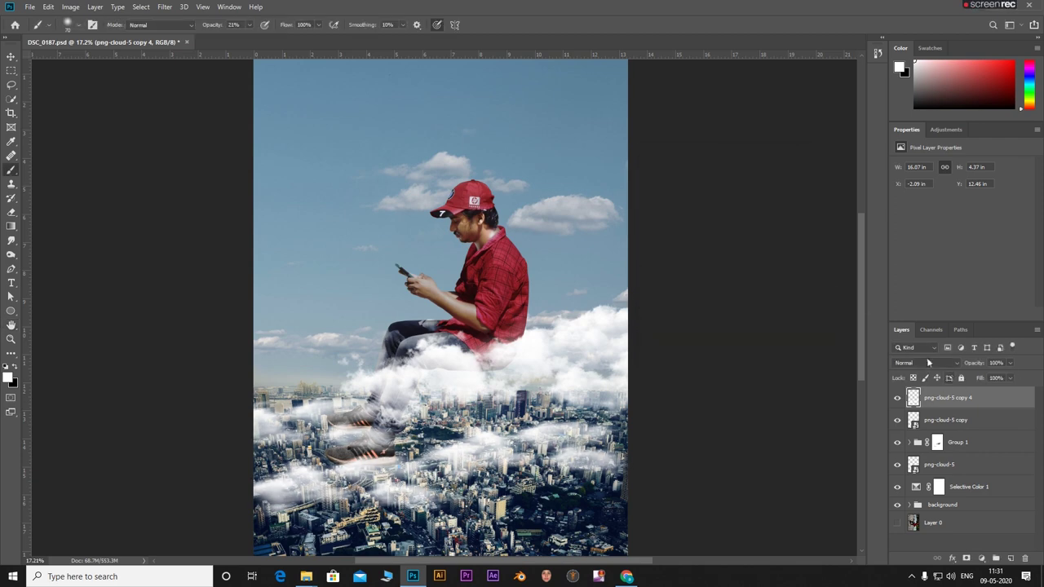
pyautogui.moveTo(1011, 378); pyautogui.dragTo(1001, 377)
pyautogui.click(1000, 548)
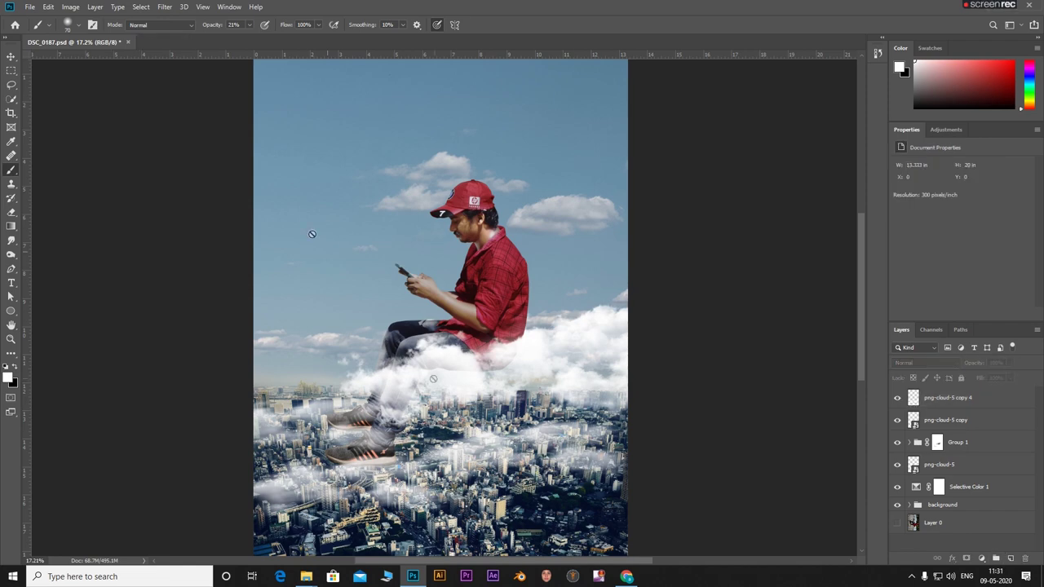
# Step: Place original.jpg clouds into the composite at about 68% scale, blended with Screen
pyautogui.click(966, 420)
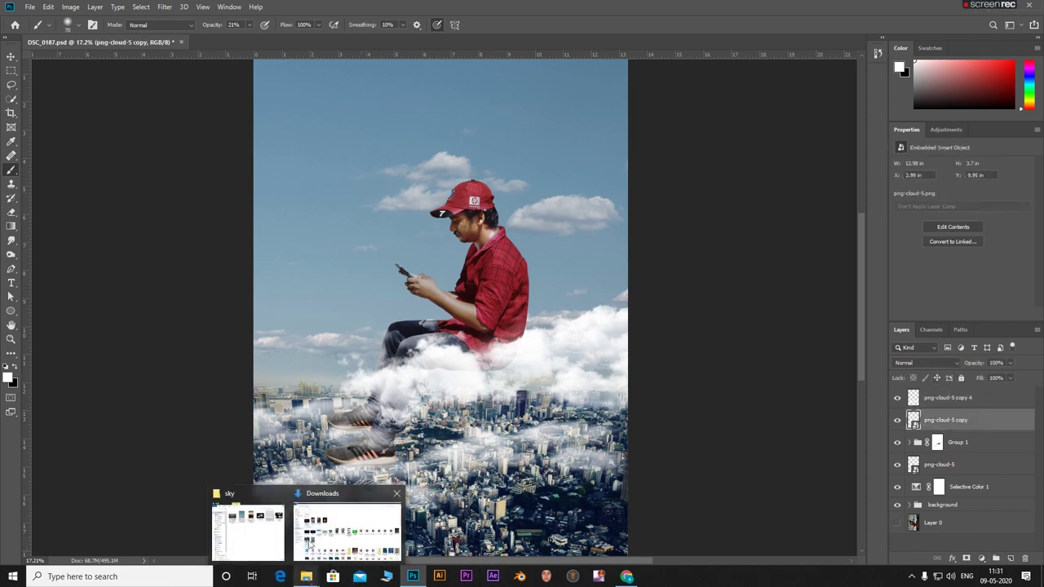
pyautogui.click(306, 577)
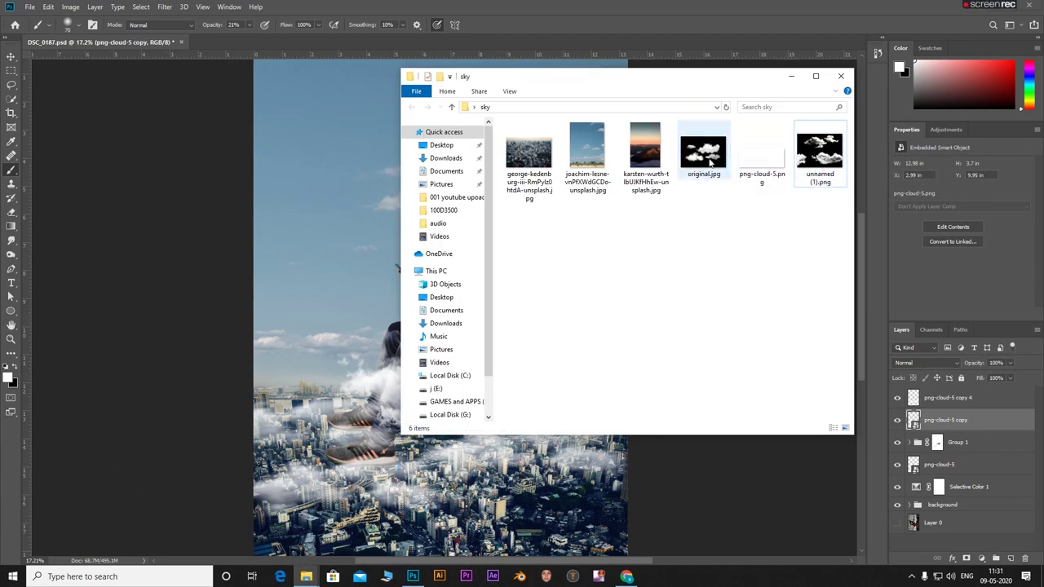
pyautogui.moveTo(703, 152)
pyautogui.mouseDown()
pyautogui.moveTo(330, 214)
pyautogui.moveTo(288, 95)
pyautogui.mouseUp()
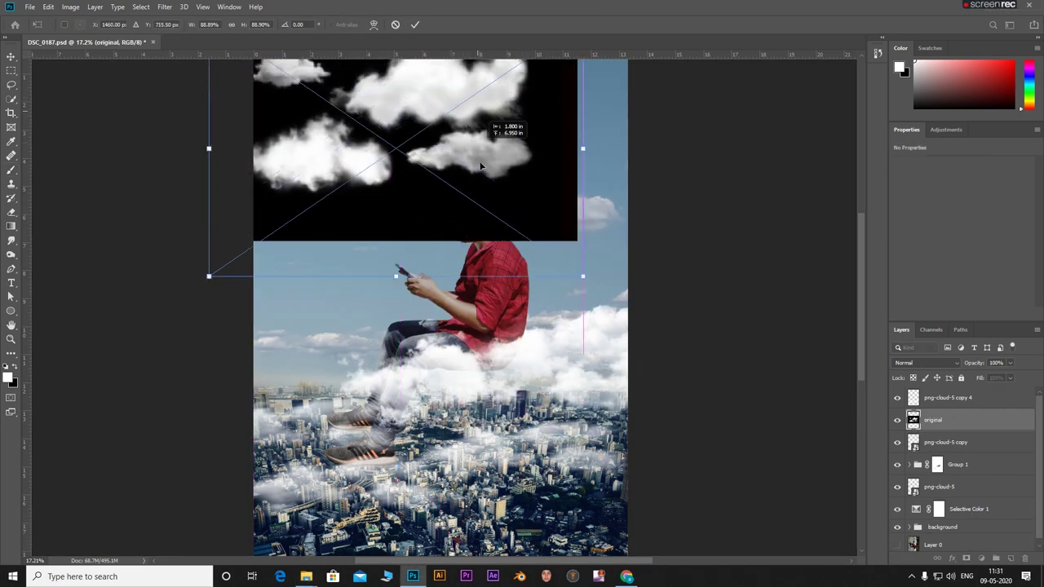
pyautogui.moveTo(576, 237)
pyautogui.mouseDown()
pyautogui.moveTo(484, 167)
pyautogui.moveTo(508, 209)
pyautogui.mouseUp()
pyautogui.click(926, 362)
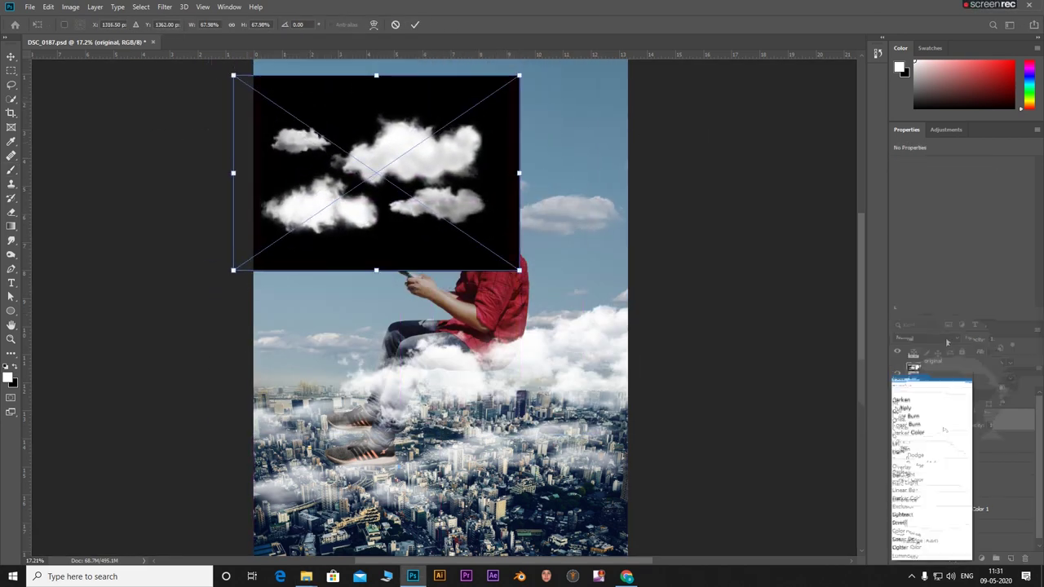
pyautogui.click(914, 390)
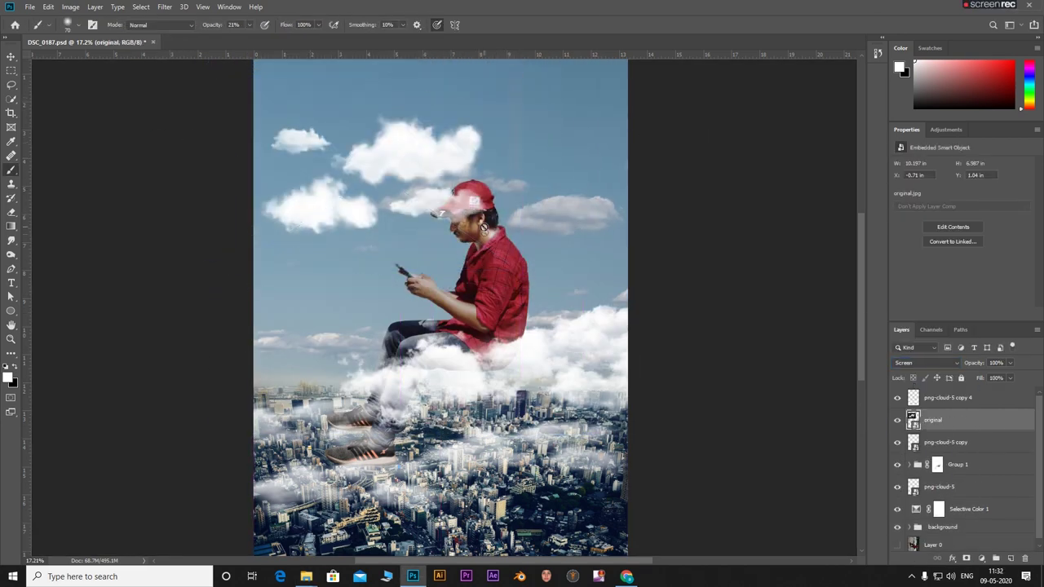
# Step: Move the original clouds layer up-right, enlarge it past the canvas edge, and tweak its opacity
pyautogui.moveTo(498, 96)
pyautogui.mouseDown()
pyautogui.moveTo(514, 121)
pyautogui.moveTo(667, 159)
pyautogui.mouseUp()
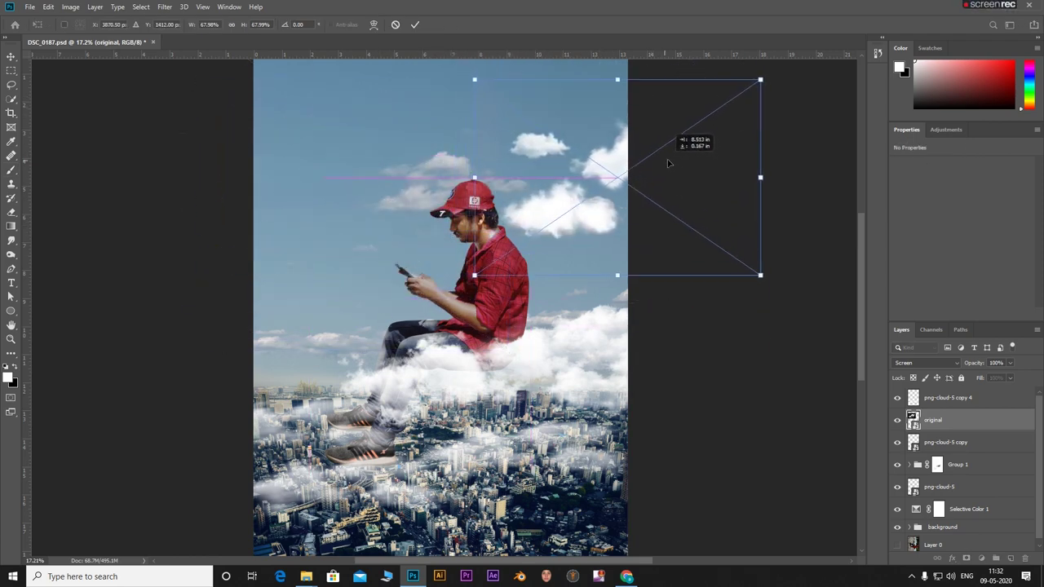
pyautogui.moveTo(480, 79)
pyautogui.mouseDown()
pyautogui.moveTo(437, 51)
pyautogui.moveTo(746, 175)
pyautogui.mouseUp()
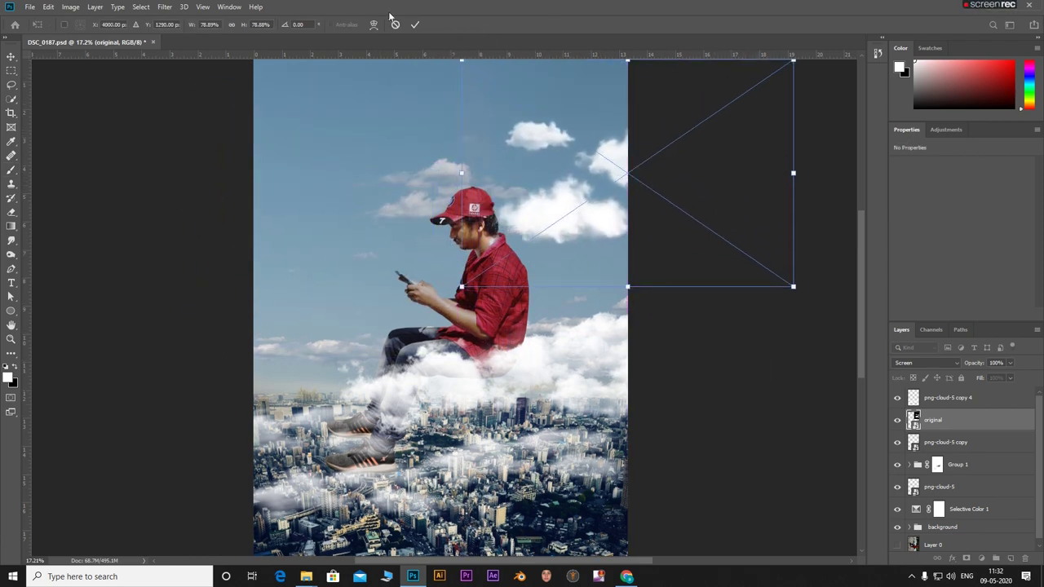
pyautogui.click(414, 25)
pyautogui.press('b')
pyautogui.moveTo(1010, 364); pyautogui.dragTo(1010, 387)
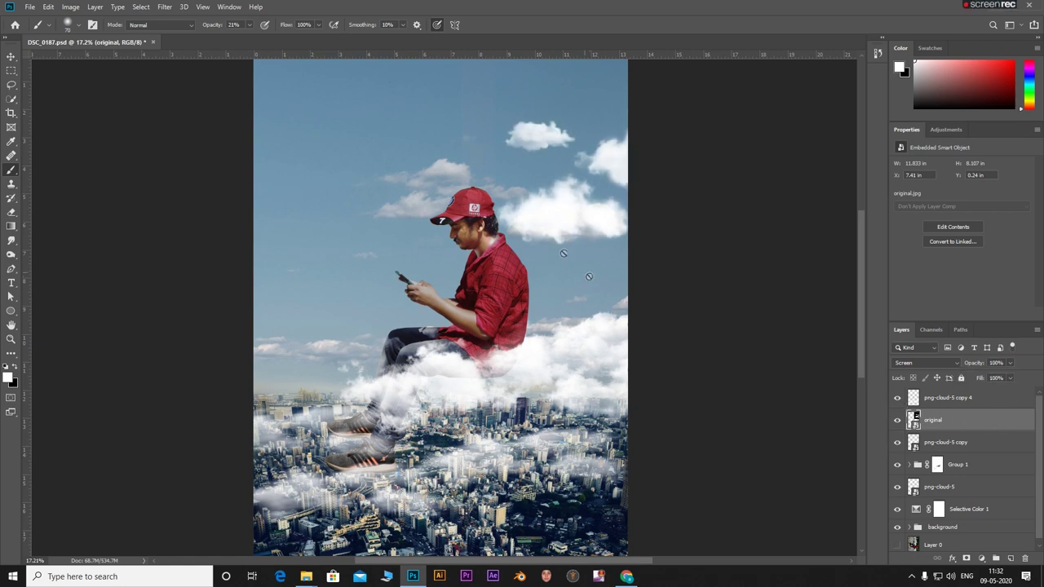
pyautogui.moveTo(306, 577)
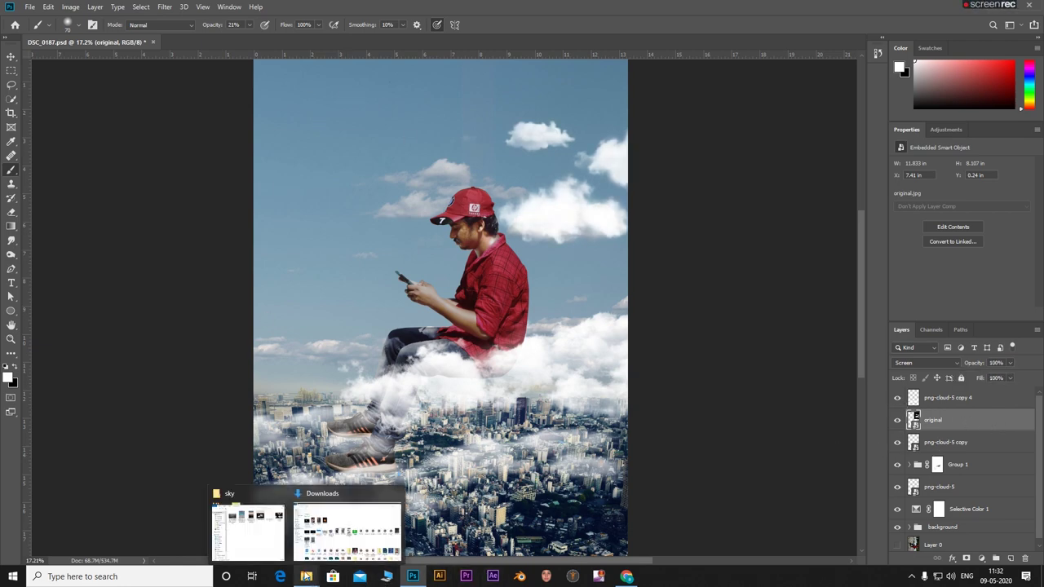
# Step: Place unnamed (1).png into the document and scale it up
pyautogui.click(343, 526)
pyautogui.moveTo(820, 151)
pyautogui.mouseDown()
pyautogui.moveTo(490, 253)
pyautogui.moveTo(363, 81)
pyautogui.mouseUp()
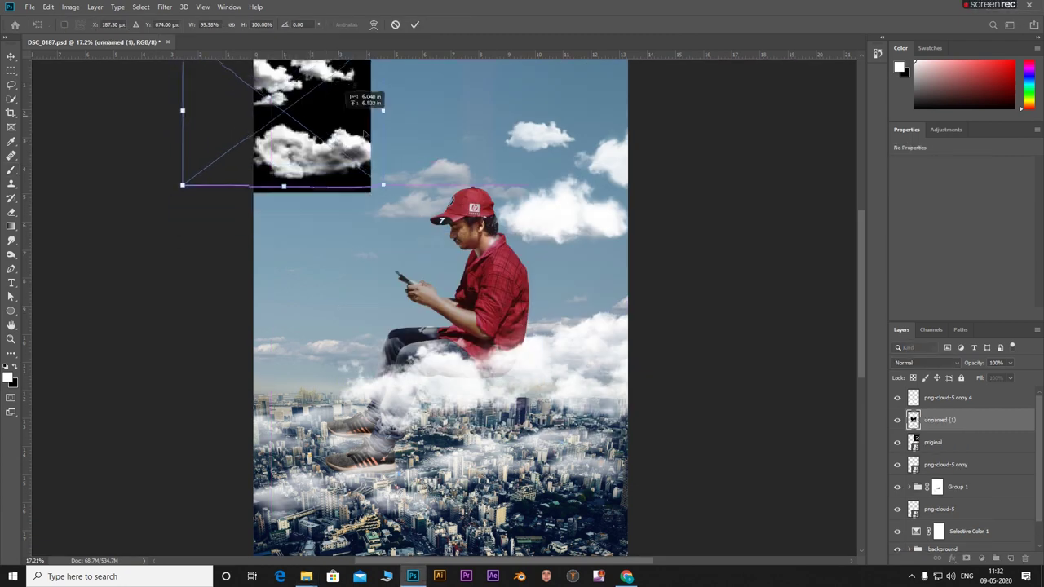
pyautogui.moveTo(415, 207); pyautogui.dragTo(505, 259)
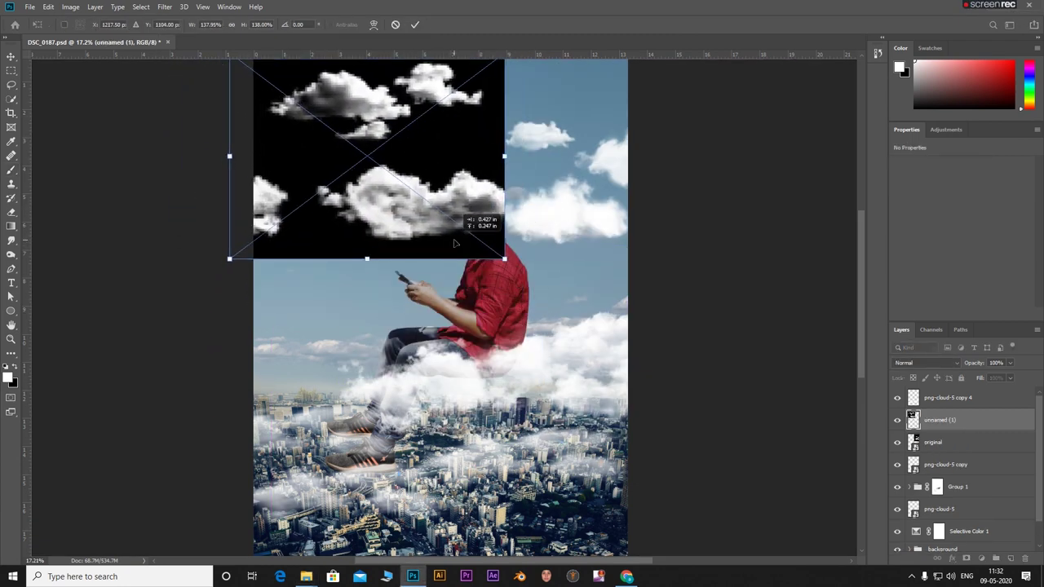
pyautogui.click(414, 26)
# Step: Set unnamed (1) to Screen, move it below Group 1, and add a layer mask
pyautogui.click(926, 363)
pyautogui.click(905, 386)
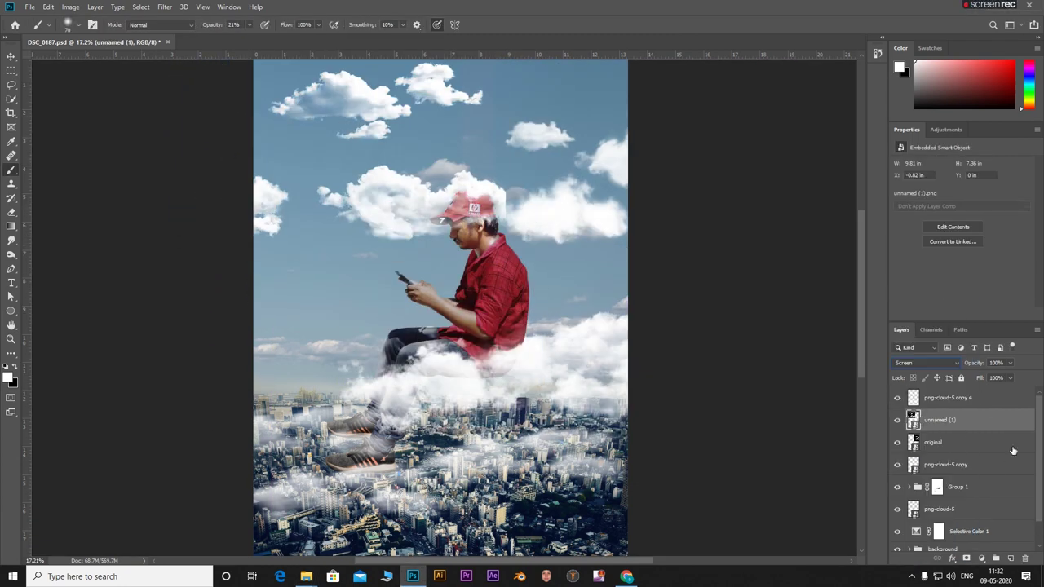
pyautogui.moveTo(969, 423); pyautogui.dragTo(988, 499)
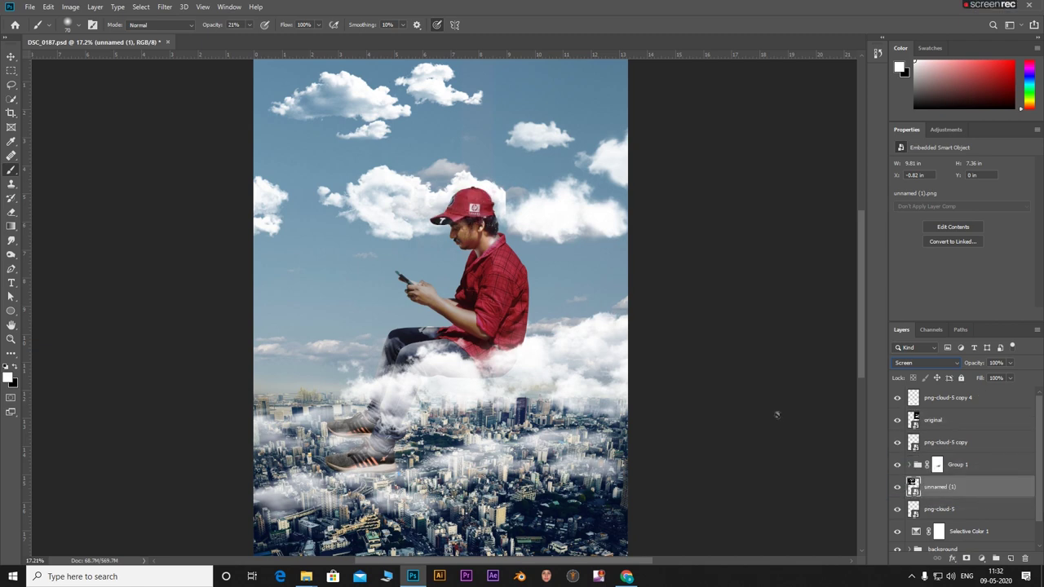
pyautogui.click(967, 559)
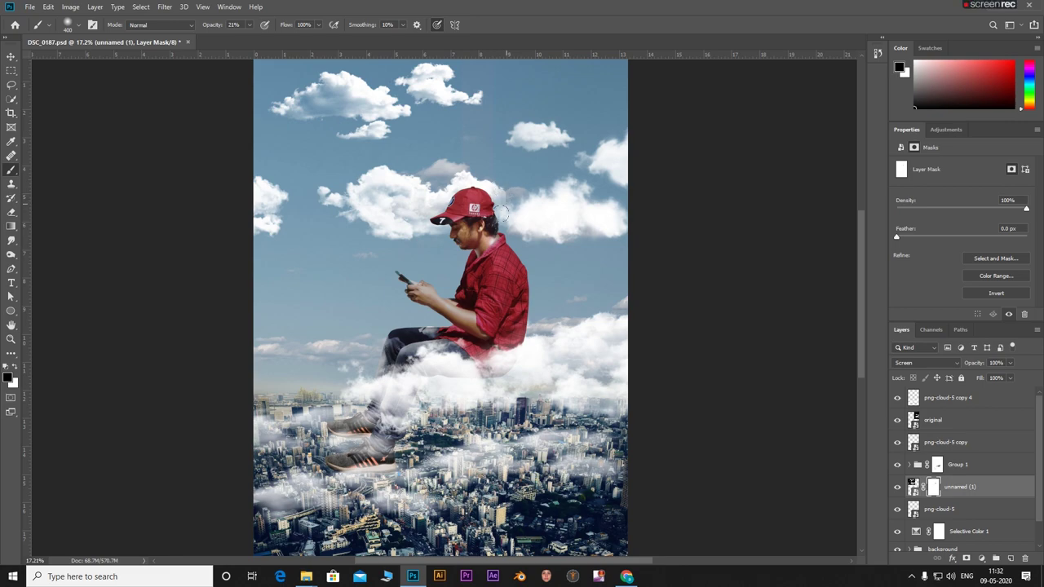
# Step: Undo the extra mask on unnamed (1) and add a layer mask to png-cloud-5 copy 4 with black foreground
pyautogui.scroll(-3, 628, 324)
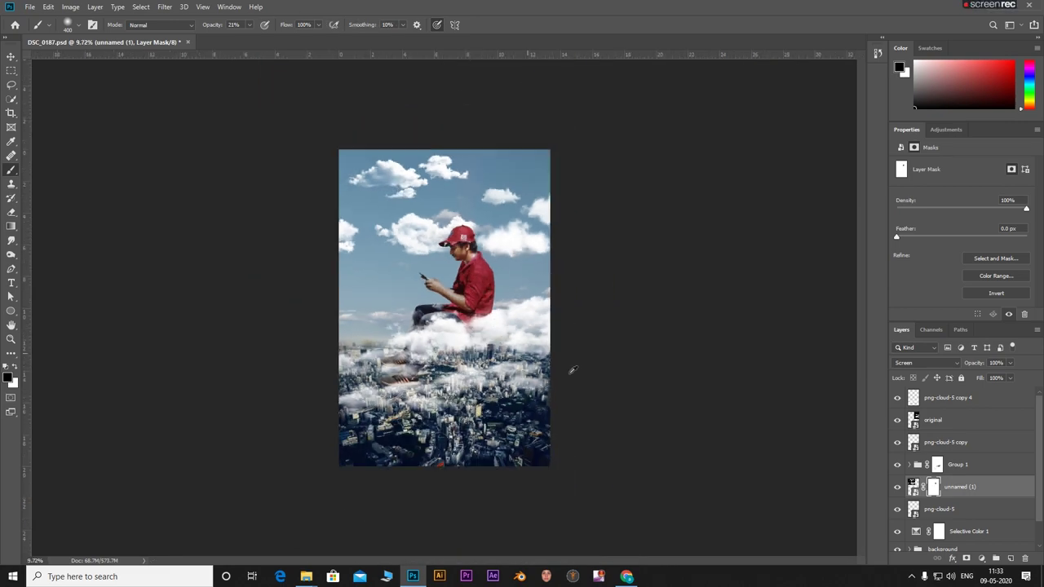
pyautogui.scroll(5, 398, 365)
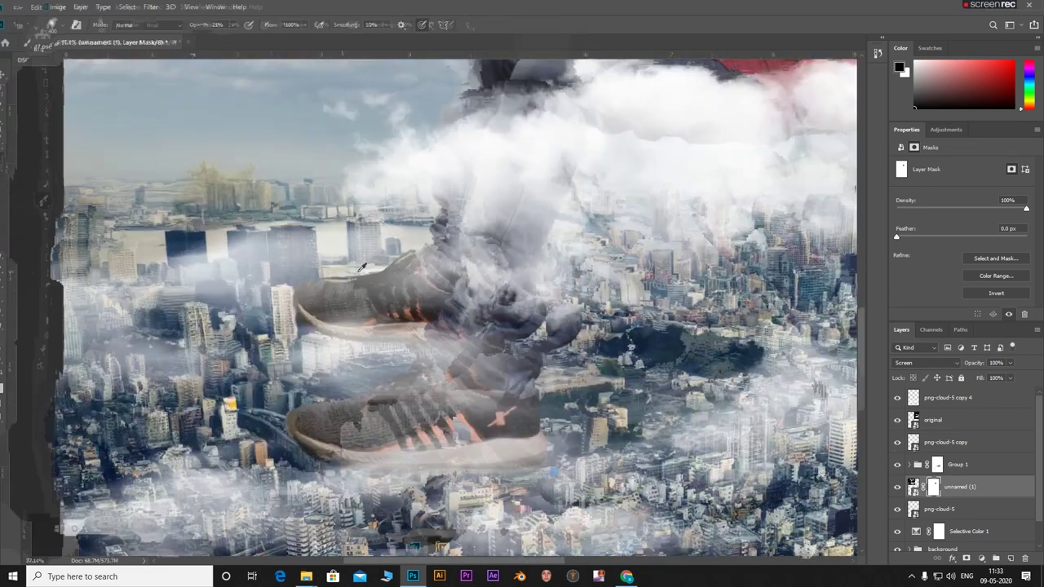
pyautogui.click(899, 398)
pyautogui.click(898, 398)
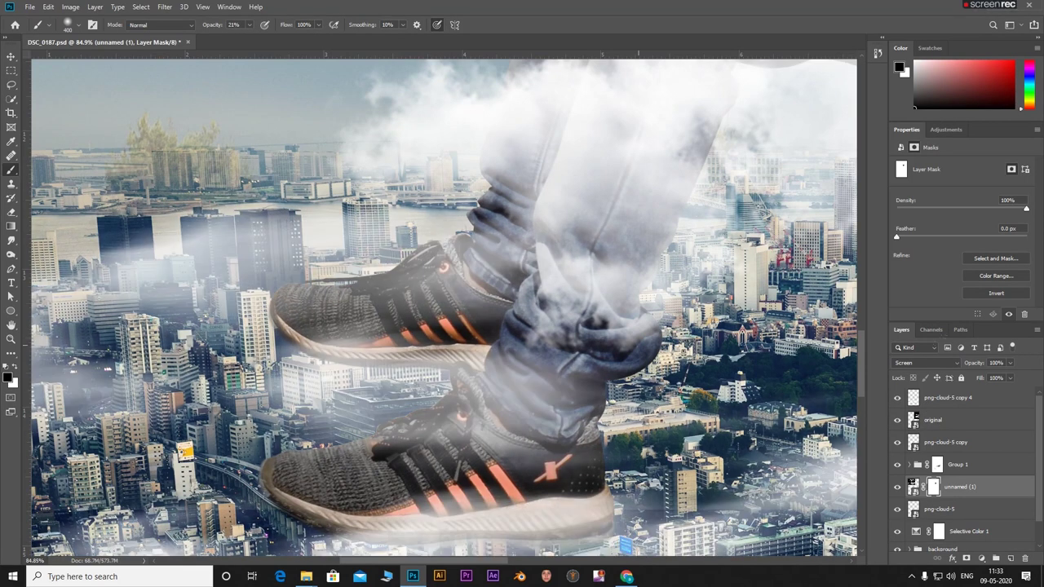
pyautogui.click(967, 558)
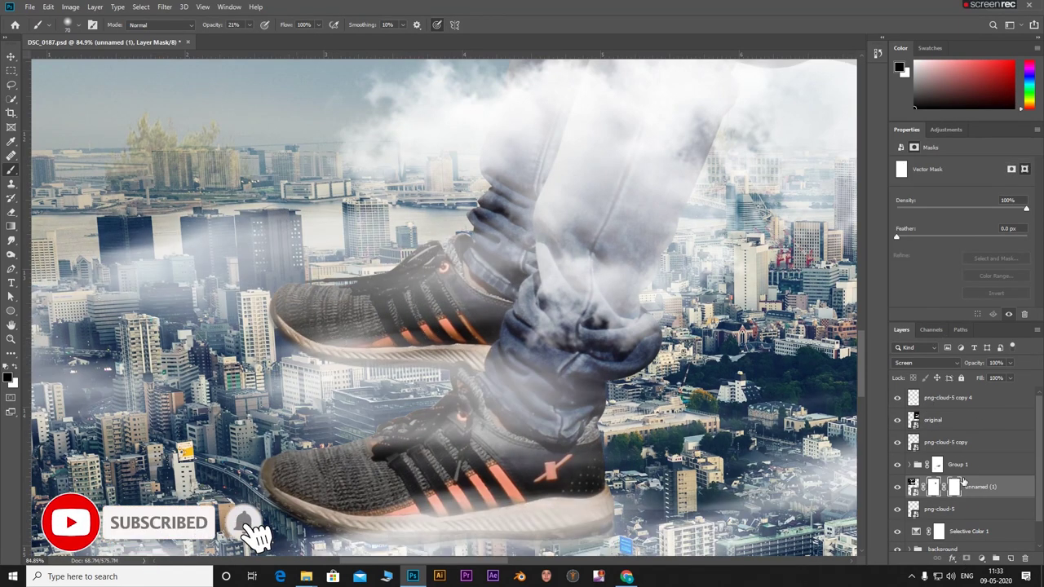
pyautogui.hotkey('ctrl', 'z')
pyautogui.click(940, 398)
pyautogui.click(898, 397)
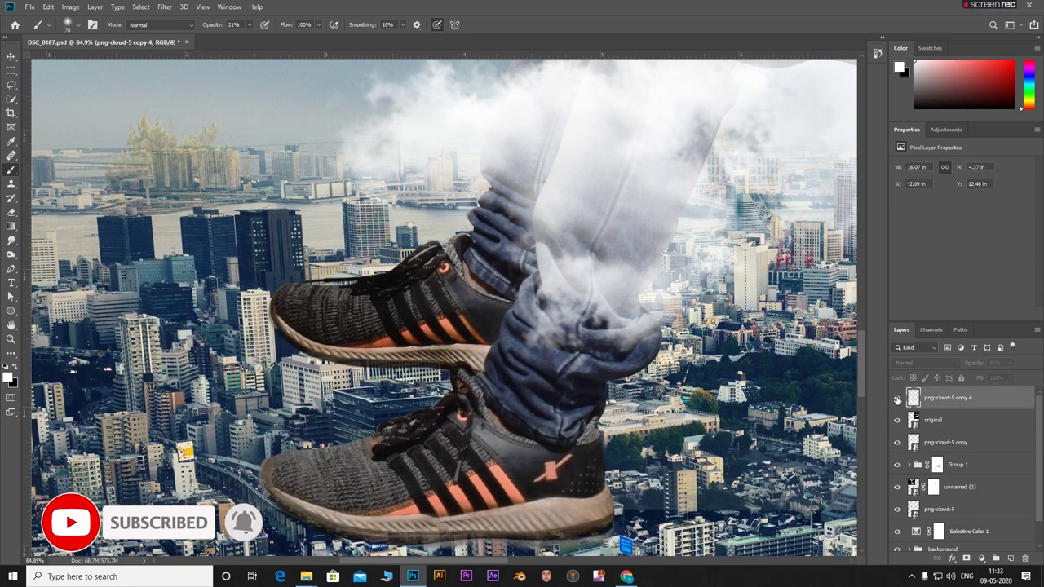
pyautogui.click(897, 397)
pyautogui.click(967, 558)
pyautogui.press('x')
# Step: Paint away the cloud haze covering both shoes on the png-cloud-5 copy 4 mask
pyautogui.moveTo(293, 327); pyautogui.dragTo(465, 351)
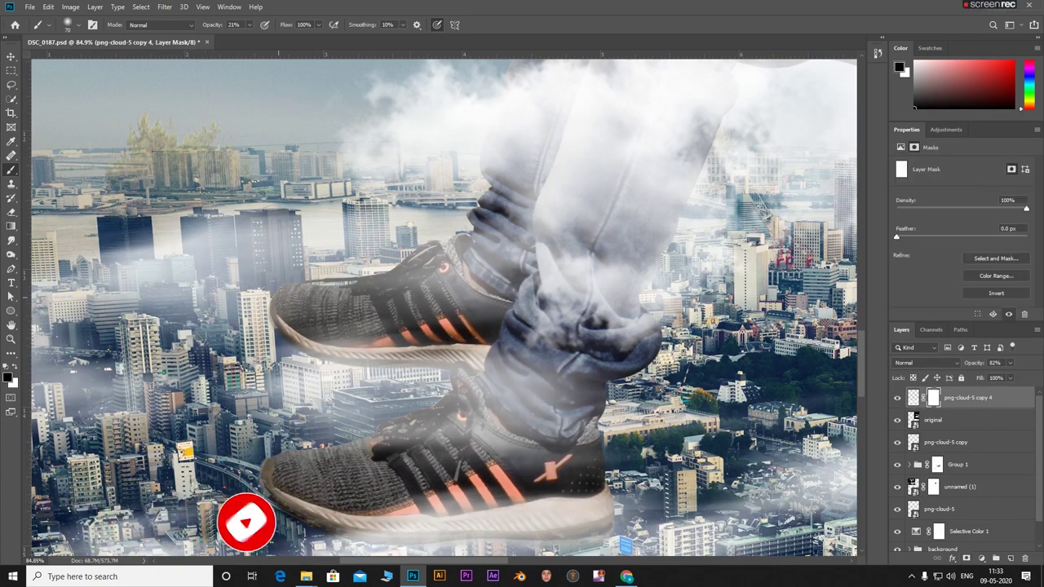
pyautogui.moveTo(282, 351); pyautogui.dragTo(489, 379)
pyautogui.moveTo(384, 522)
pyautogui.mouseDown()
pyautogui.moveTo(543, 530)
pyautogui.moveTo(383, 433)
pyautogui.mouseUp()
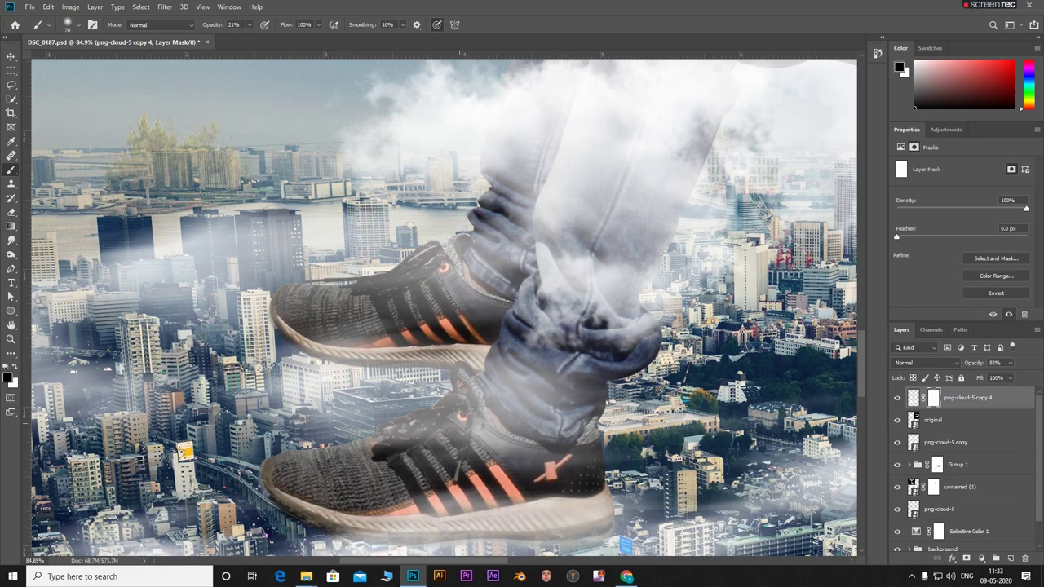
pyautogui.moveTo(457, 425); pyautogui.dragTo(530, 416)
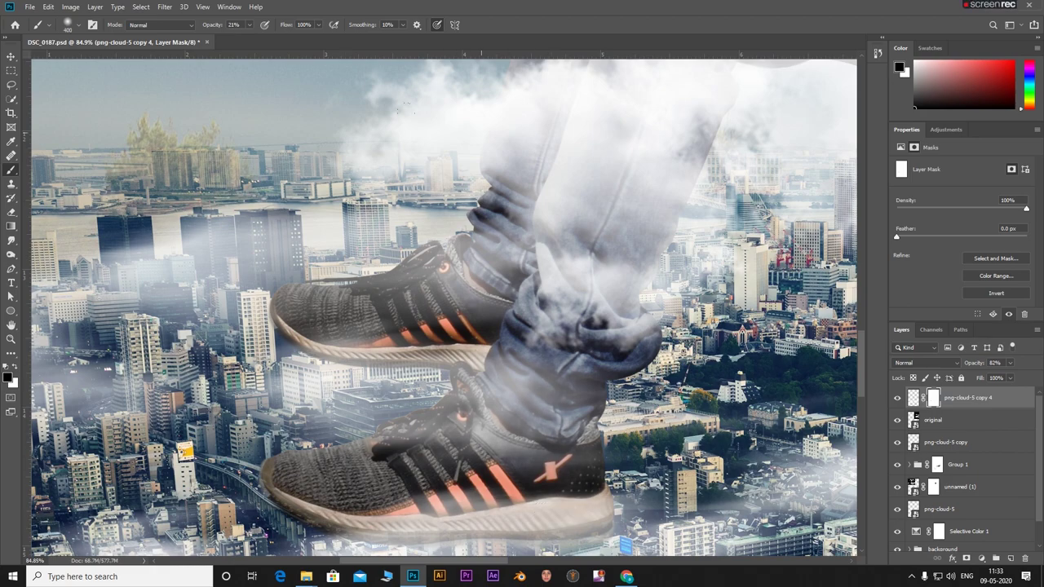
pyautogui.moveTo(506, 237); pyautogui.dragTo(261, 310)
pyautogui.moveTo(359, 522); pyautogui.dragTo(620, 531)
pyautogui.hotkey('ctrl', '0')
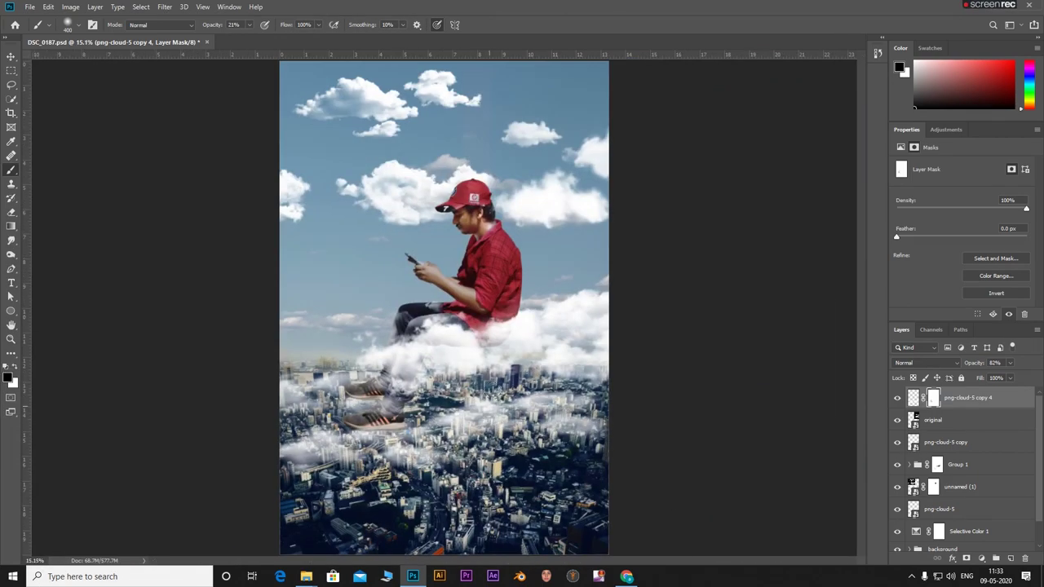
pyautogui.scroll(5, 504, 303)
# Step: Paint Group 1's mask over the dark haze below the red shirt, then select png-cloud-5 copy 4
pyautogui.click(959, 464)
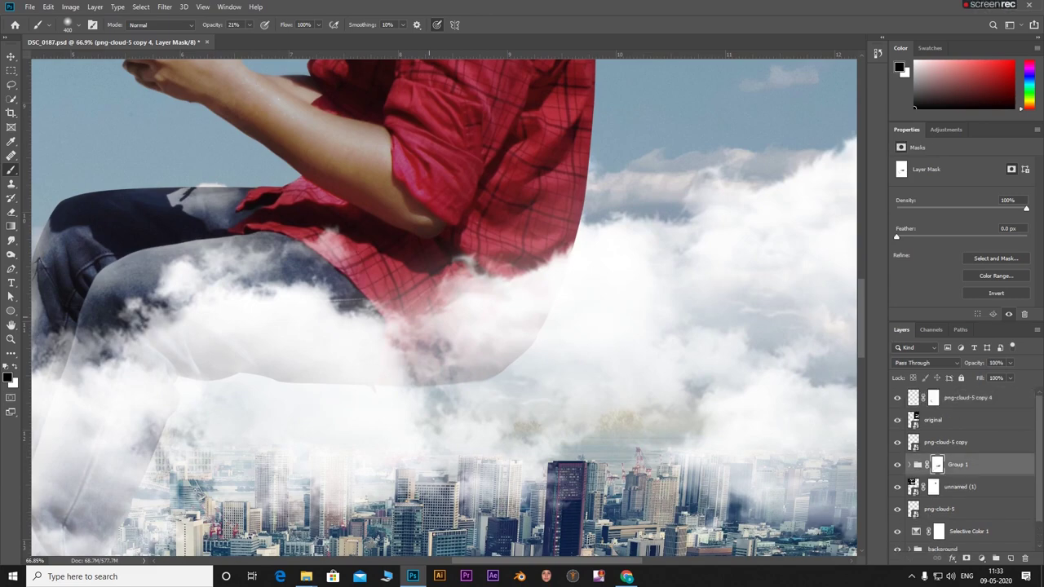
pyautogui.moveTo(412, 341); pyautogui.dragTo(479, 387)
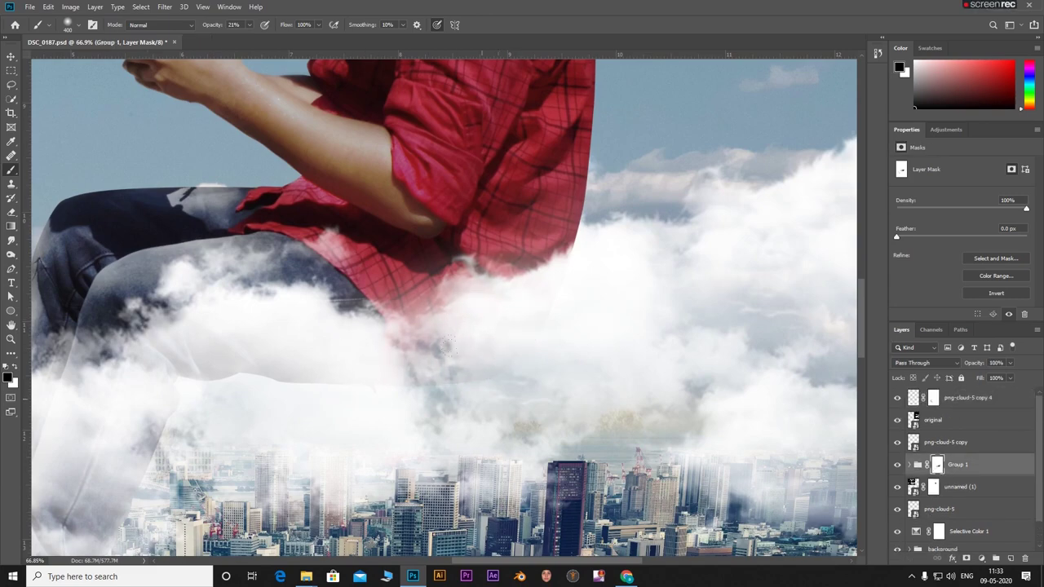
pyautogui.scroll(-3, 662, 306)
pyautogui.scroll(-2, 655, 312)
pyautogui.scroll(2, 481, 459)
pyautogui.scroll(3, 470, 292)
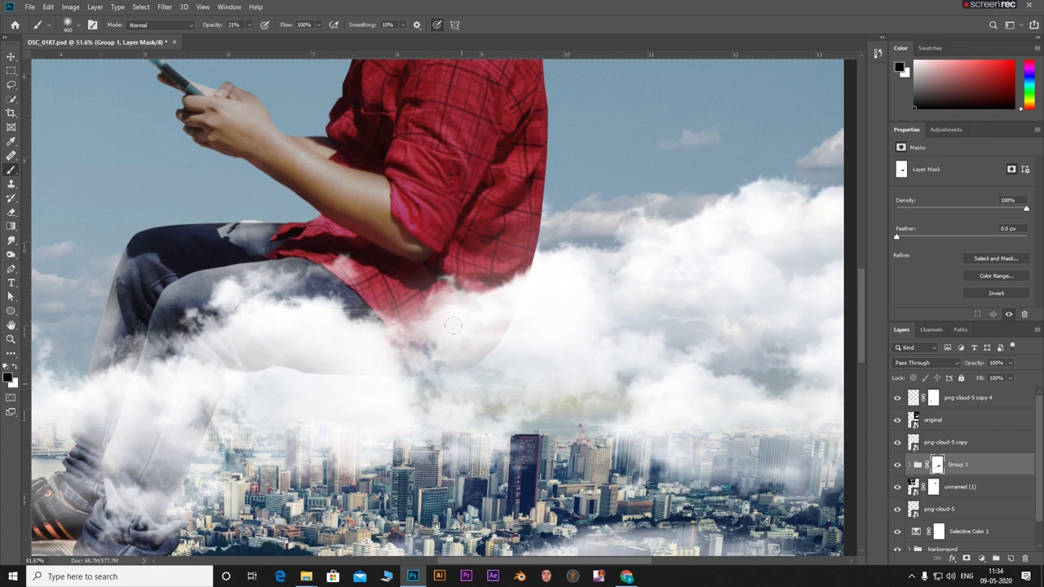
pyautogui.scroll(-5, 476, 380)
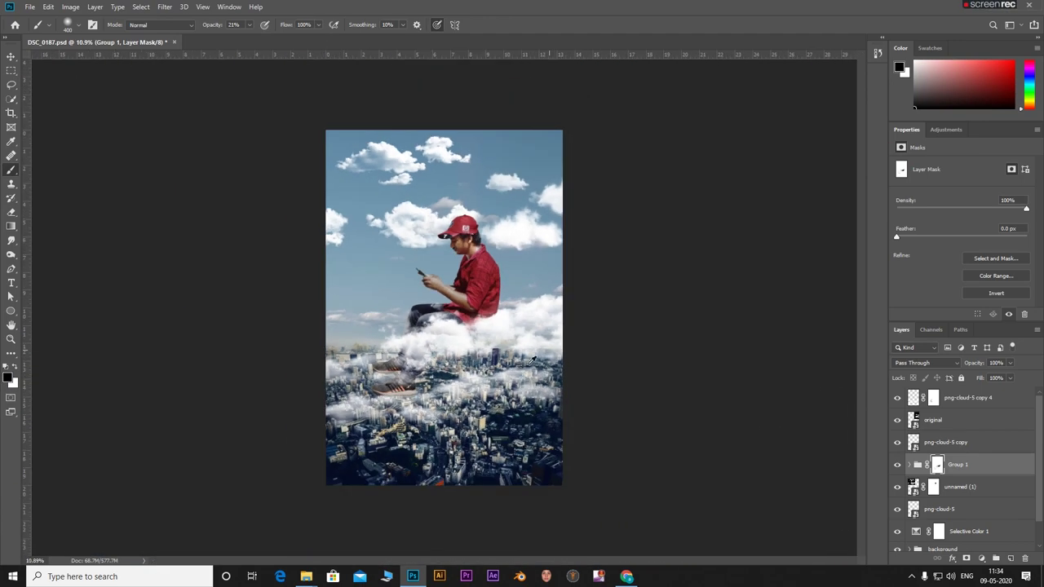
pyautogui.click(978, 399)
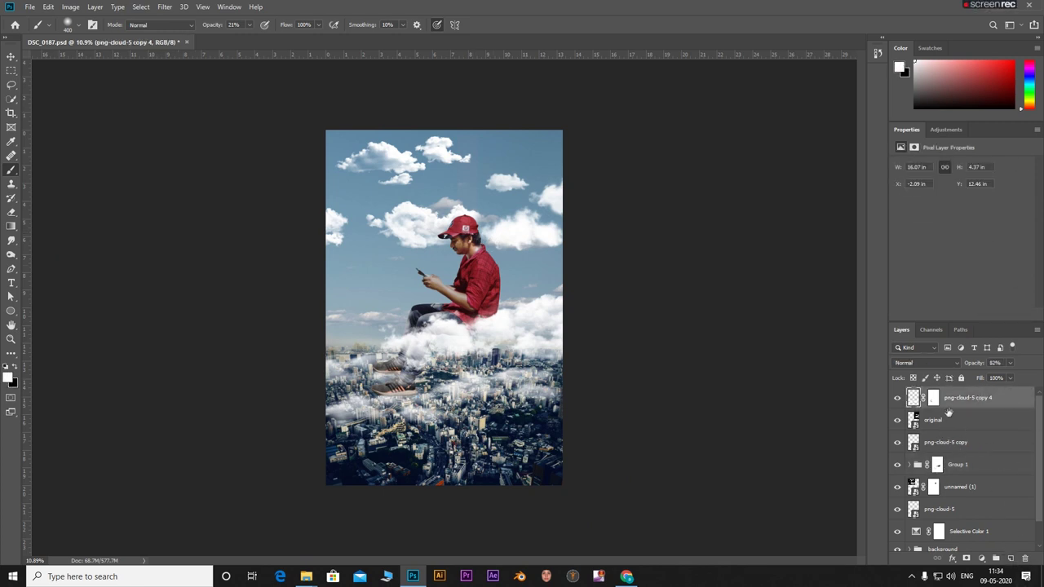
pyautogui.click(983, 559)
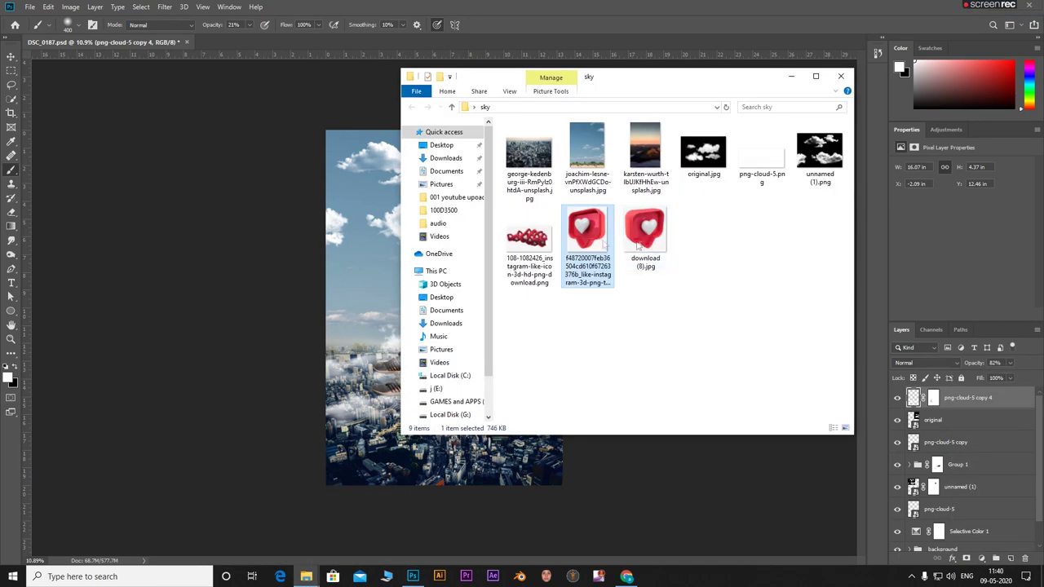
# Step: Place the red 3D heart icon and delete its white background with the Magic Wand
pyautogui.moveTo(514, 300); pyautogui.dragTo(369, 294)
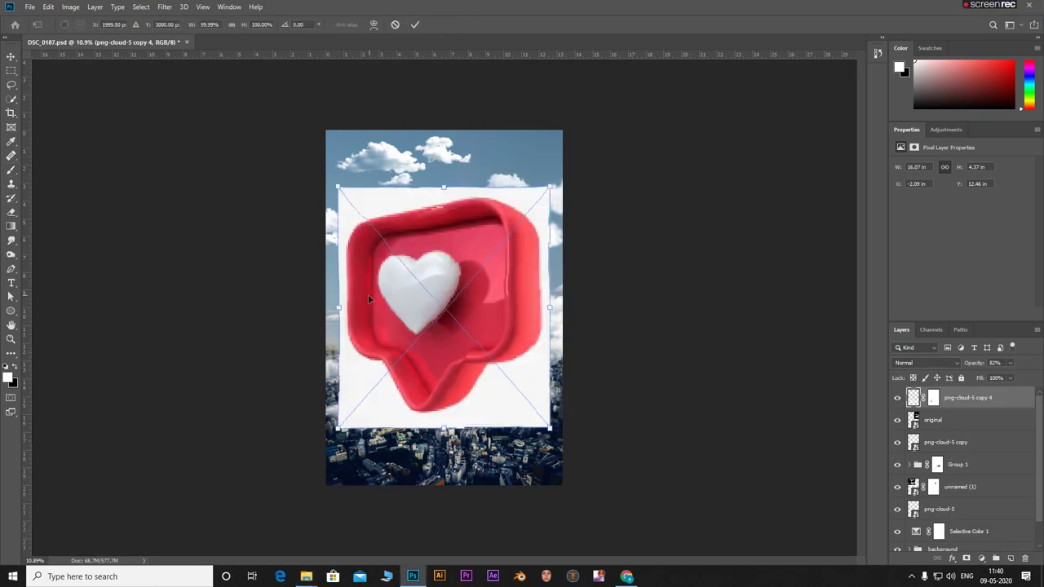
pyautogui.press('Return')
pyautogui.rightClick(11, 97)
pyautogui.click(44, 107)
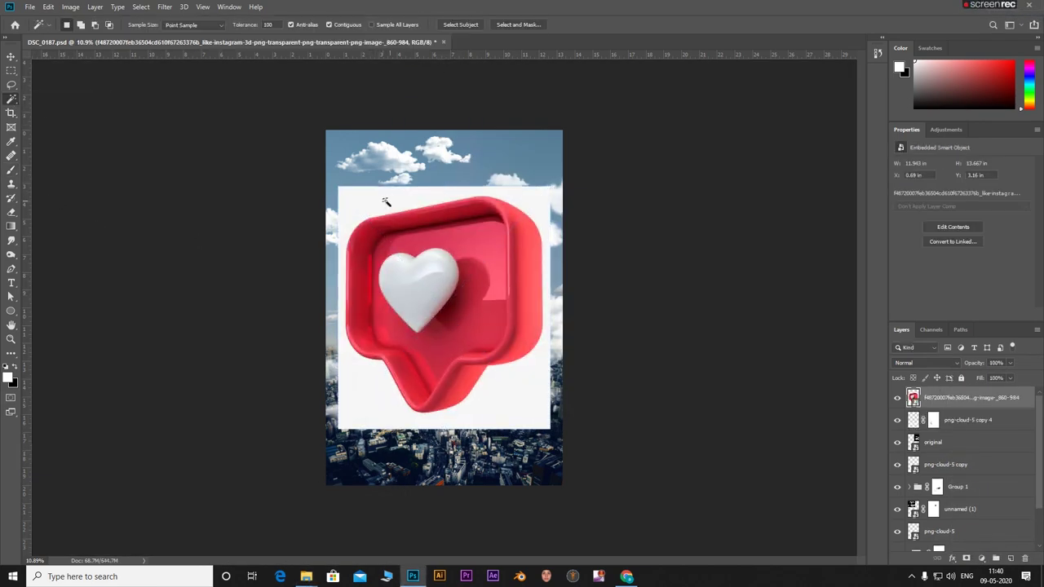
pyautogui.click(408, 210)
pyautogui.press('Delete')
pyautogui.press('Return')
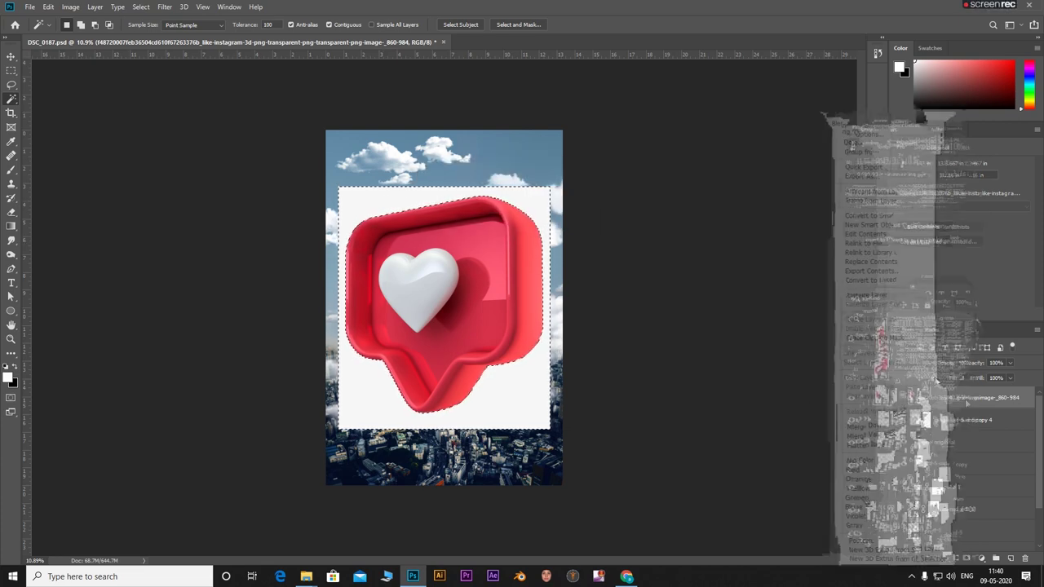
pyautogui.hotkey('ctrl', 'd')
# Step: Shrink the heart icon to a small badge beside the man's shoes
pyautogui.hotkey('ctrl', 't')
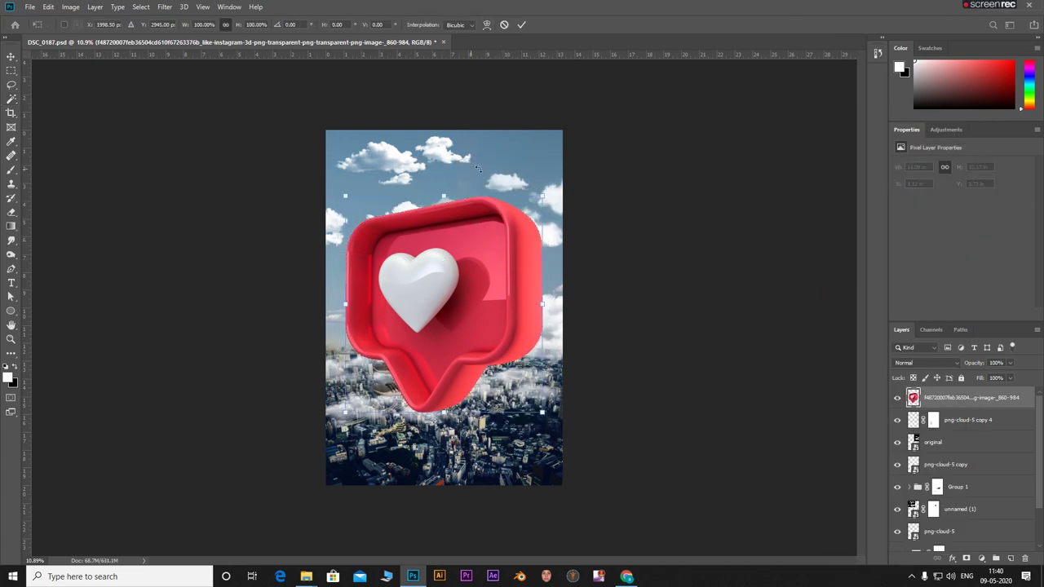
pyautogui.moveTo(544, 197)
pyautogui.mouseDown()
pyautogui.moveTo(394, 412)
pyautogui.moveTo(356, 408)
pyautogui.moveTo(349, 365)
pyautogui.mouseUp()
pyautogui.press('Return')
pyautogui.press('w')
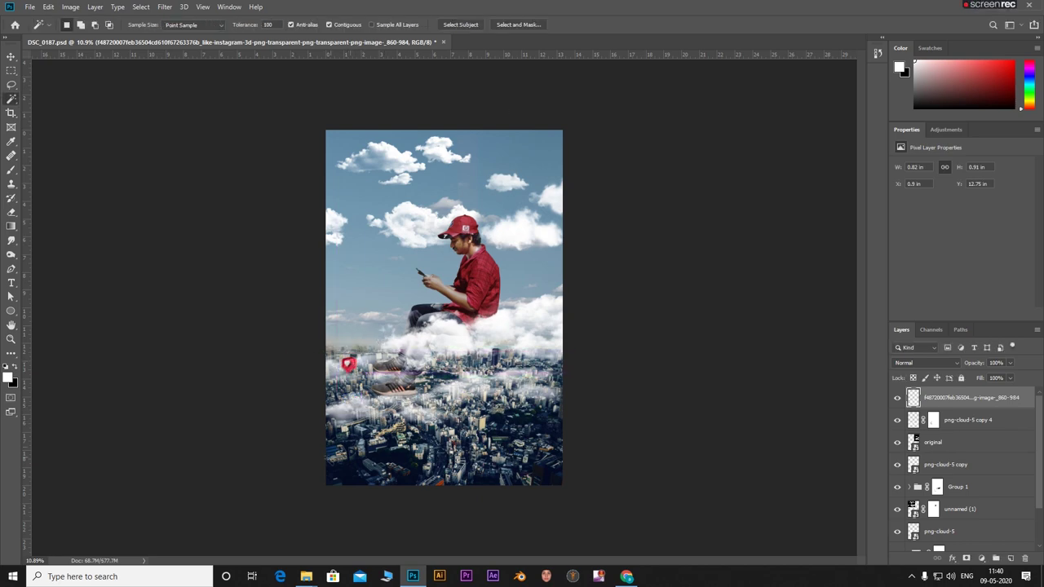
pyautogui.scroll(3, 348, 363)
pyautogui.scroll(-1, 361, 283)
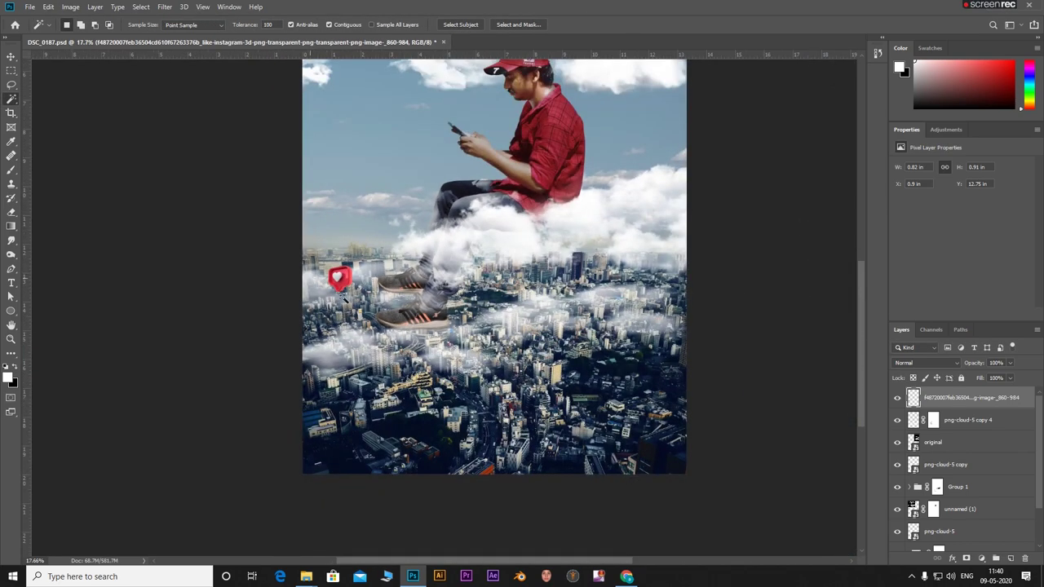
# Step: Switch to the retouching stamp tool and set its sampling to Current Layer
pyautogui.rightClick(12, 156)
pyautogui.click(66, 168)
pyautogui.click(311, 253)
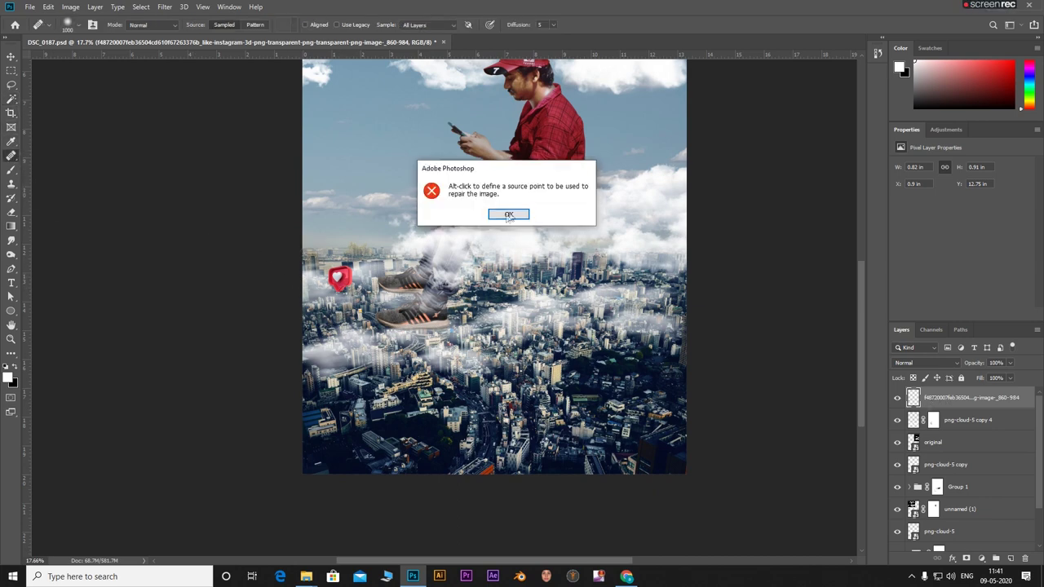
pyautogui.click(508, 214)
pyautogui.keyDown('alt'); pyautogui.click(339, 277); pyautogui.keyUp('alt')
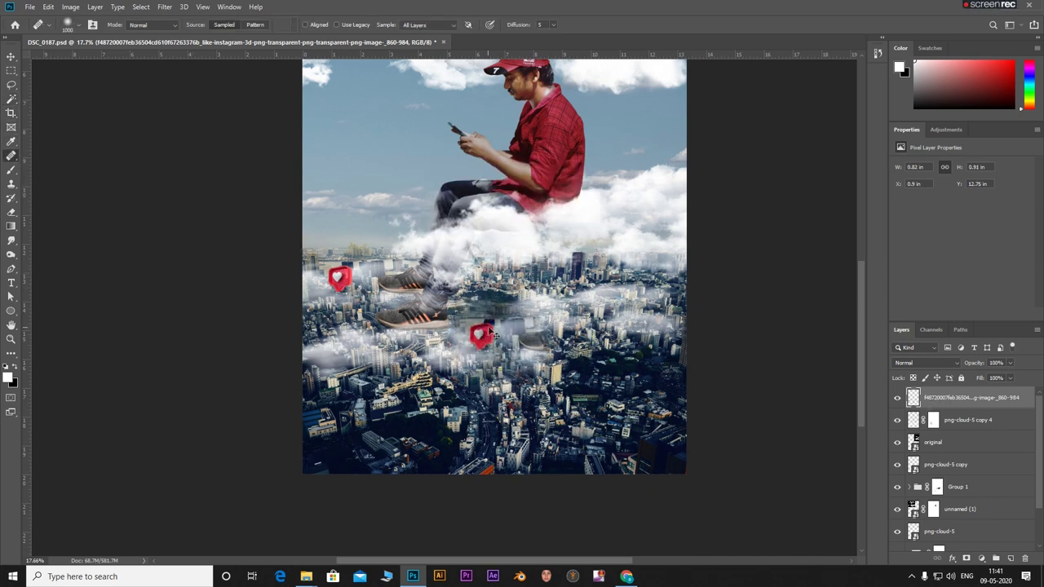
pyautogui.click(422, 26)
pyautogui.click(418, 34)
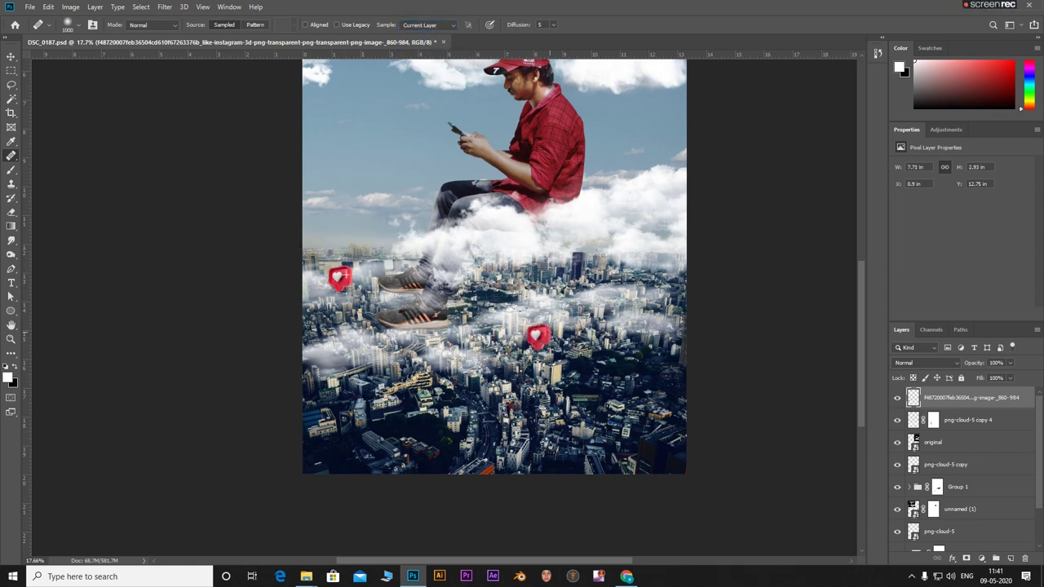
# Step: Stamp about a dozen red heart copies across the city below the cloud
pyautogui.click(631, 292)
pyautogui.click(596, 297)
pyautogui.click(368, 248)
pyautogui.click(554, 265)
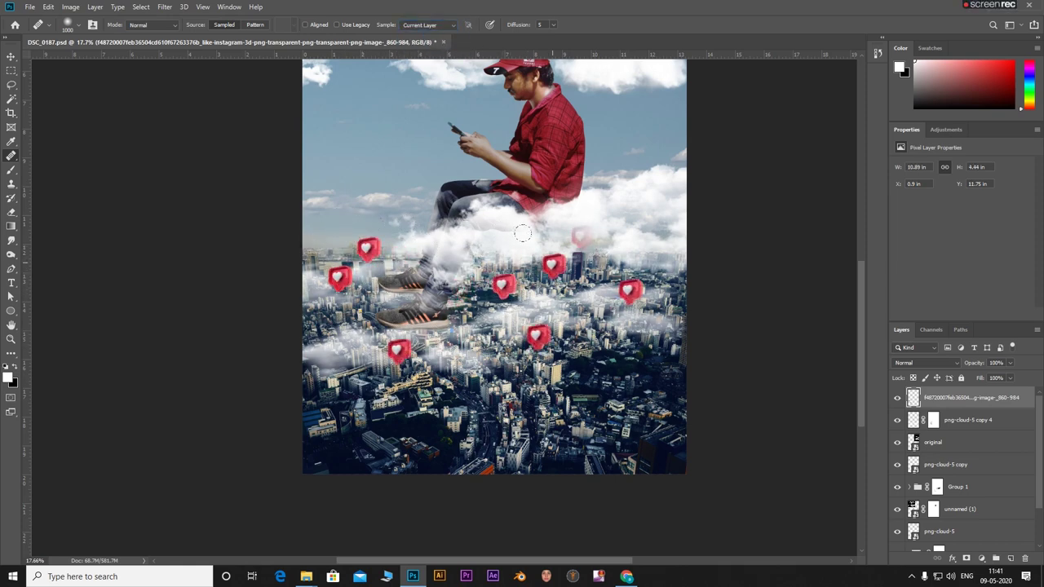
pyautogui.click(583, 237)
pyautogui.click(574, 302)
pyautogui.click(604, 272)
pyautogui.click(603, 274)
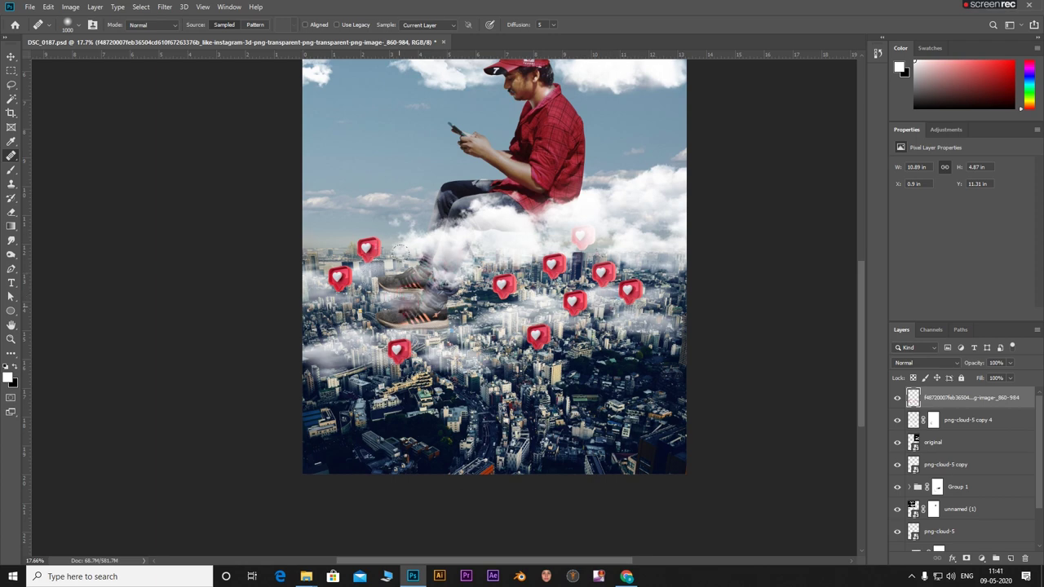
pyautogui.click(429, 281)
pyautogui.click(400, 308)
pyautogui.click(639, 352)
pyautogui.click(669, 324)
pyautogui.click(668, 245)
pyautogui.click(641, 272)
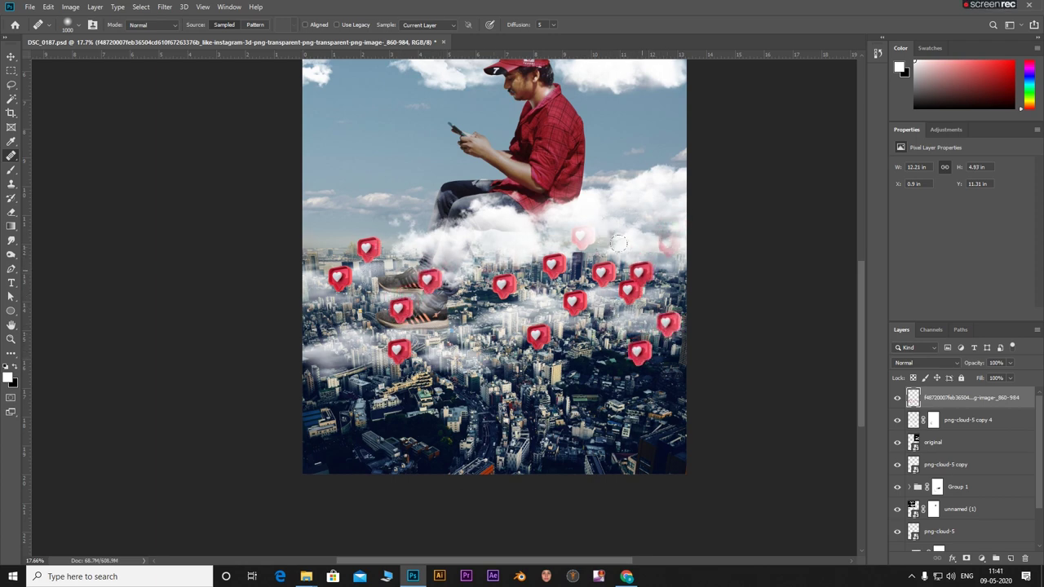
# Step: Undo a misplaced heart and stamp several more hearts over the lower city
pyautogui.hotkey('ctrl', 'z')
pyautogui.click(637, 311)
pyautogui.click(446, 321)
pyautogui.click(475, 293)
pyautogui.click(488, 333)
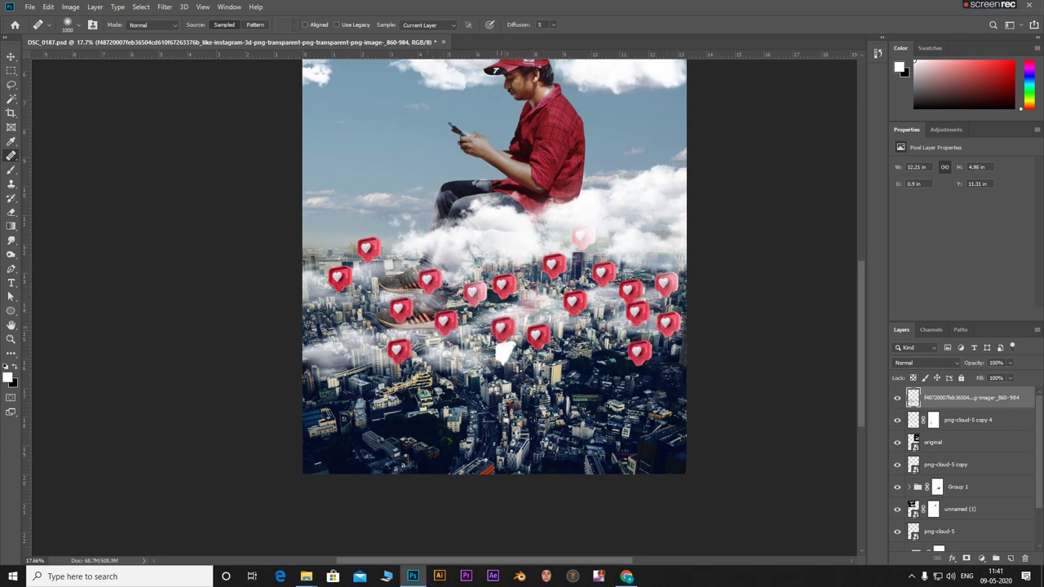
pyautogui.click(518, 306)
pyautogui.click(363, 422)
pyautogui.press('e')
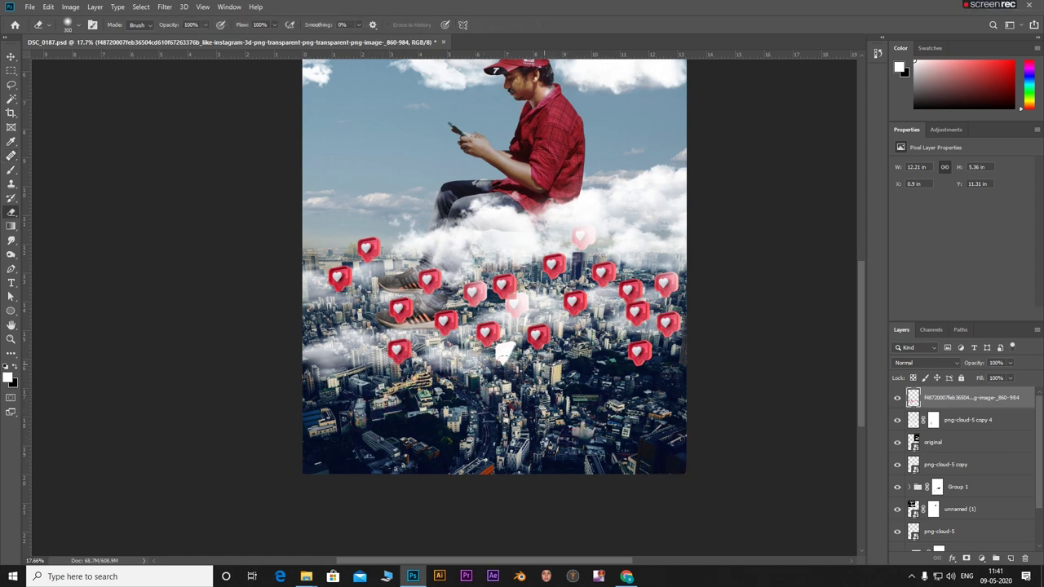
# Step: Shrink the hearts into a small cluster, then duplicate and move a copy toward the centre
pyautogui.hotkey('ctrl', 't')
pyautogui.moveTo(700, 232)
pyautogui.mouseDown()
pyautogui.moveTo(343, 278)
pyautogui.moveTo(341, 263)
pyautogui.mouseUp()
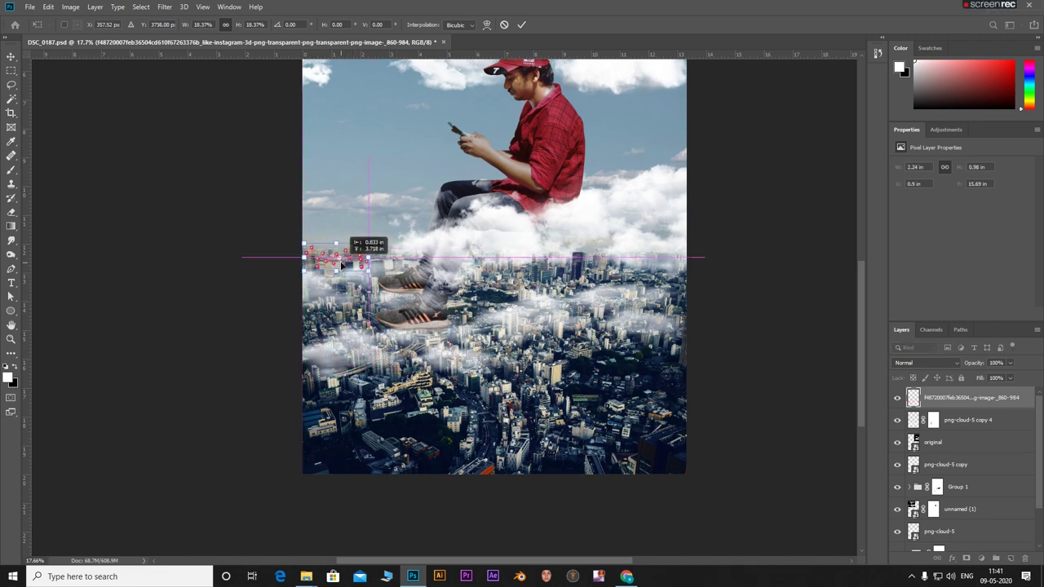
pyautogui.click(521, 25)
pyautogui.hotkey('ctrl', 'j')
pyautogui.hotkey('ctrl', 'j')
pyautogui.hotkey('ctrl', 'j')
pyautogui.hotkey('ctrl', 'j')
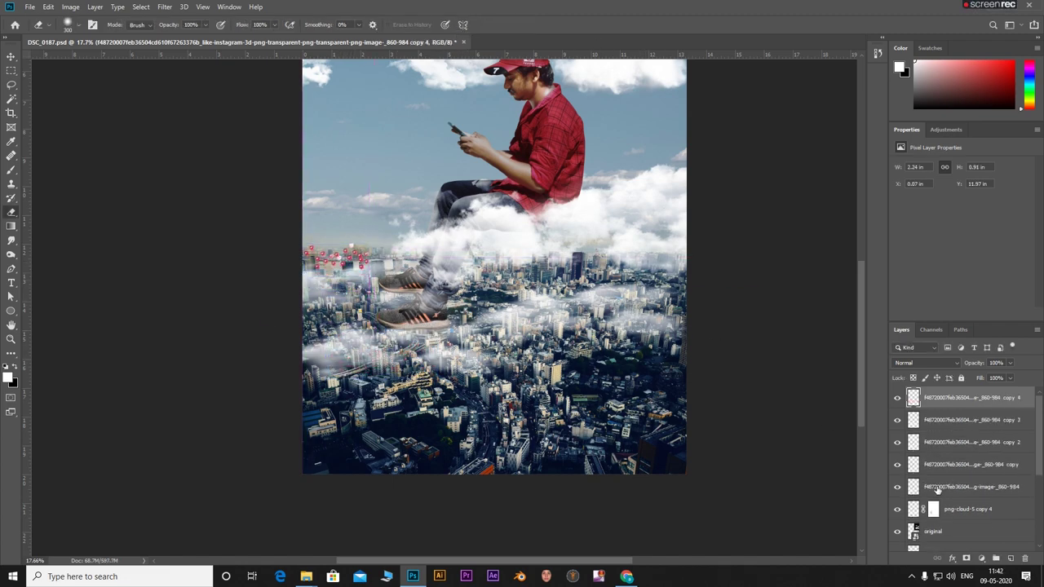
pyautogui.click(951, 465)
pyautogui.hotkey('ctrl', 't')
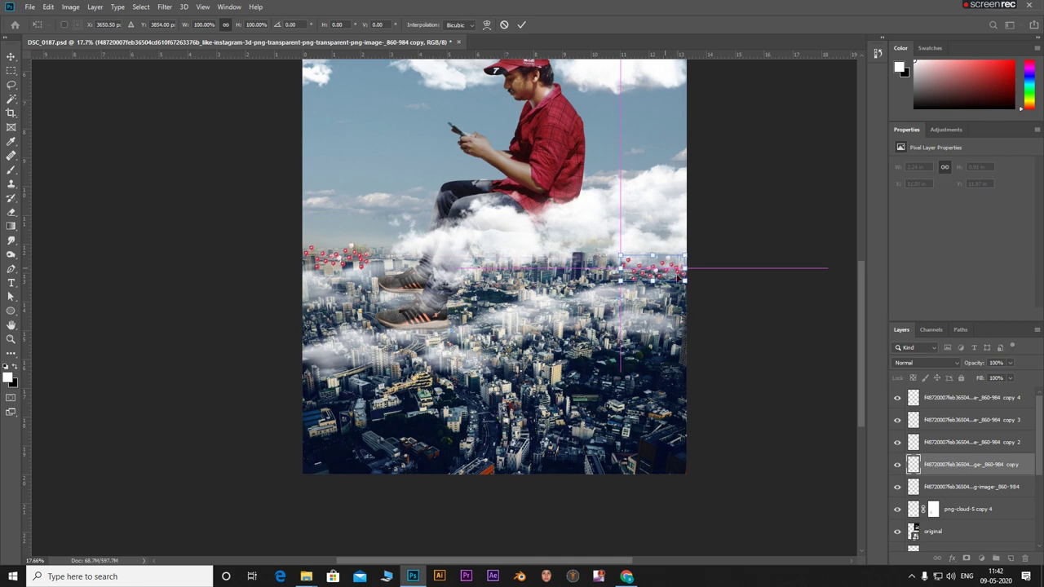
pyautogui.moveTo(659, 271); pyautogui.dragTo(659, 272)
pyautogui.moveTo(659, 272)
pyautogui.mouseDown()
pyautogui.moveTo(547, 300)
pyautogui.moveTo(555, 291)
pyautogui.mouseUp()
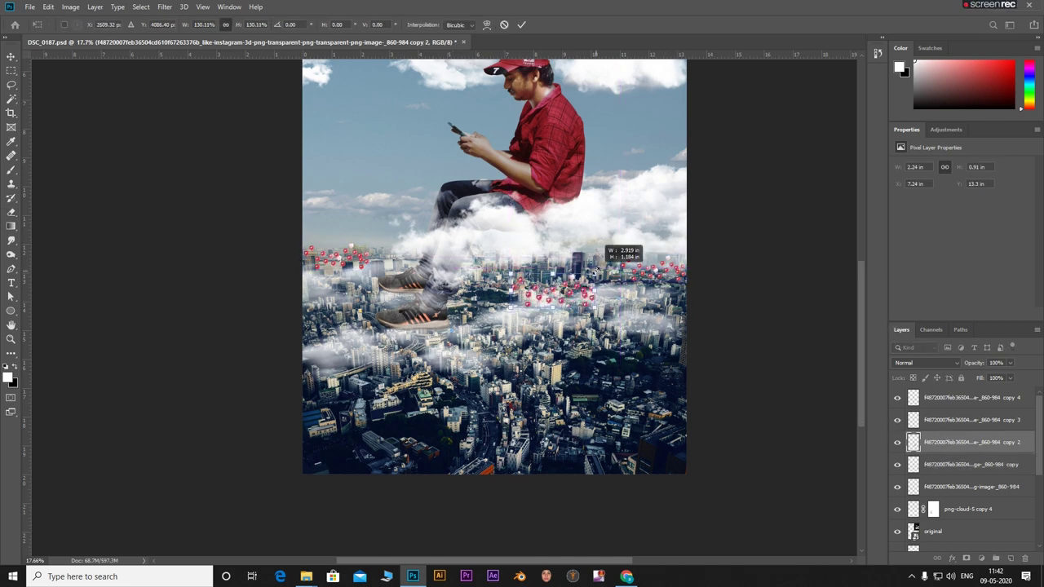
pyautogui.click(522, 25)
# Step: Reposition two more heart copies, including copy 4, lower onto the city
pyautogui.click(970, 419)
pyautogui.hotkey('ctrl', 't')
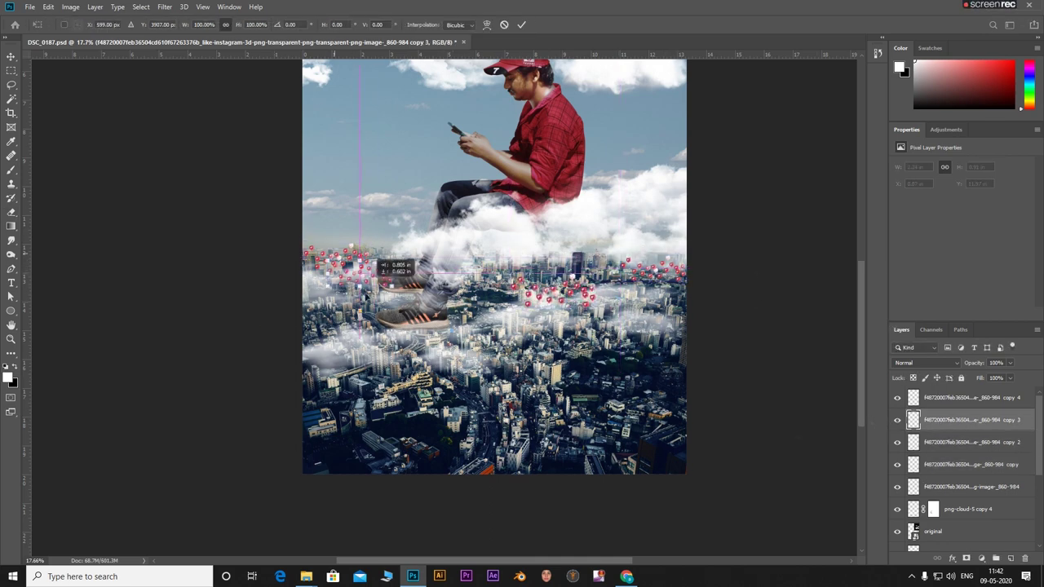
pyautogui.moveTo(367, 262)
pyautogui.mouseDown()
pyautogui.moveTo(404, 269)
pyautogui.moveTo(394, 260)
pyautogui.mouseUp()
pyautogui.press('Return')
pyautogui.press('e')
pyautogui.click(966, 401)
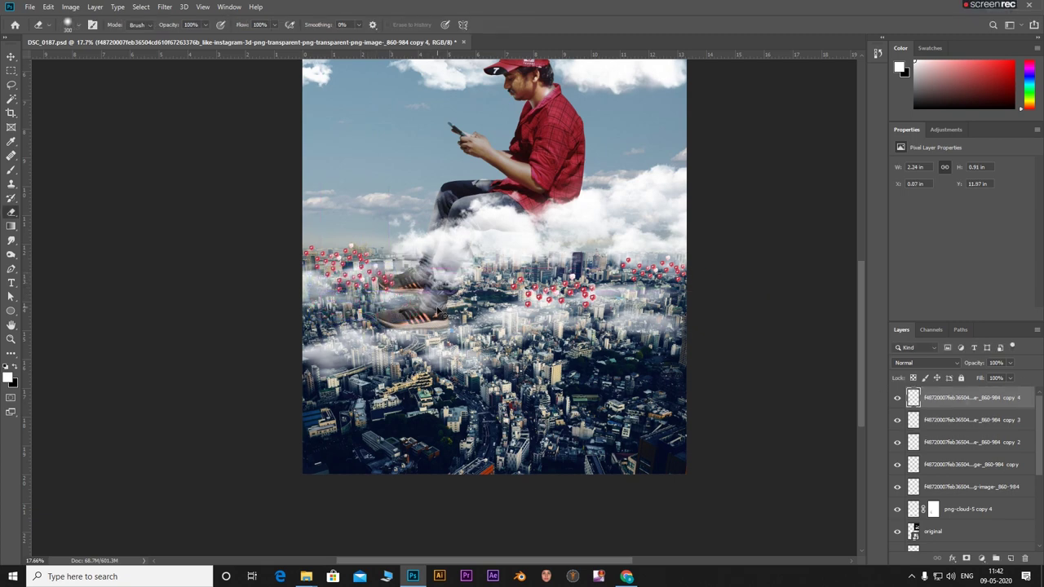
pyautogui.hotkey('ctrl', 't')
pyautogui.moveTo(442, 314)
pyautogui.mouseDown()
pyautogui.moveTo(473, 270)
pyautogui.moveTo(498, 278)
pyautogui.mouseUp()
pyautogui.click(522, 25)
# Step: Merge the heart copies into one layer, then duplicate it and move the copy right
pyautogui.keyDown('shift'); pyautogui.click(951, 487); pyautogui.keyUp('shift')
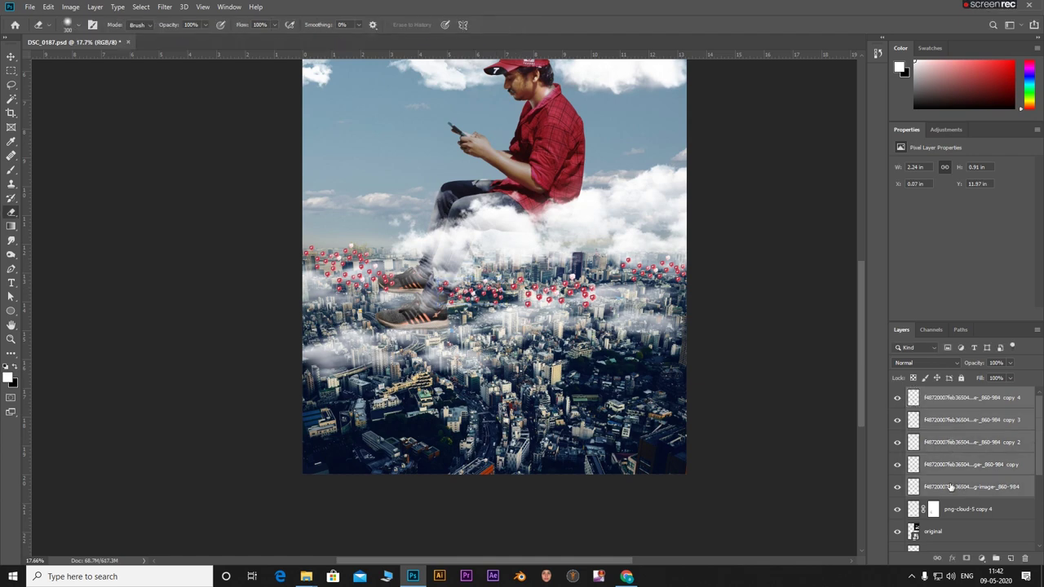
pyautogui.rightClick(949, 434)
pyautogui.click(885, 431)
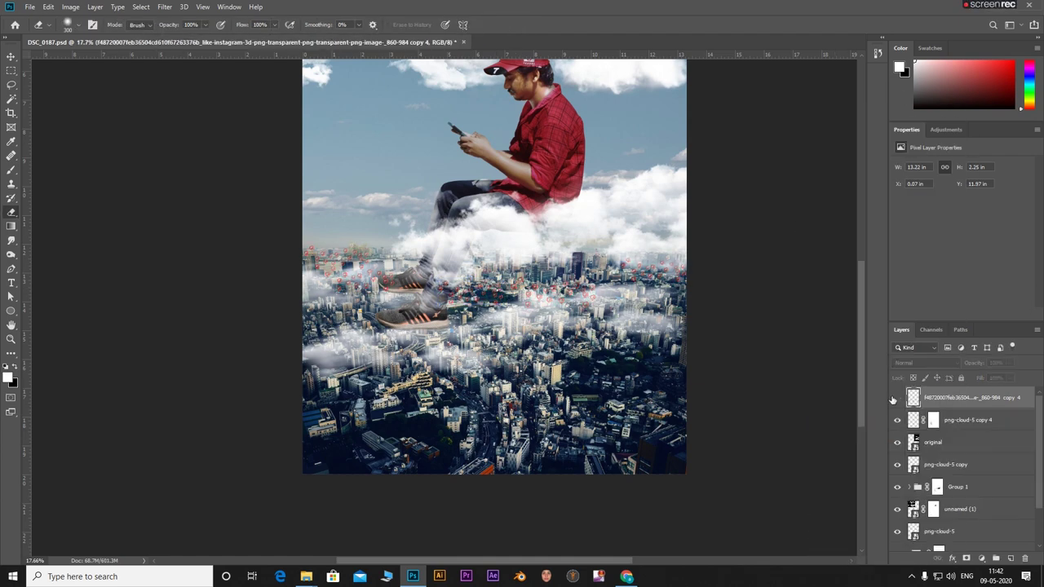
pyautogui.hotkey('ctrl', 'j')
pyautogui.hotkey('ctrl', 't')
pyautogui.moveTo(490, 282)
pyautogui.mouseDown()
pyautogui.moveTo(769, 292)
pyautogui.moveTo(559, 322)
pyautogui.mouseUp()
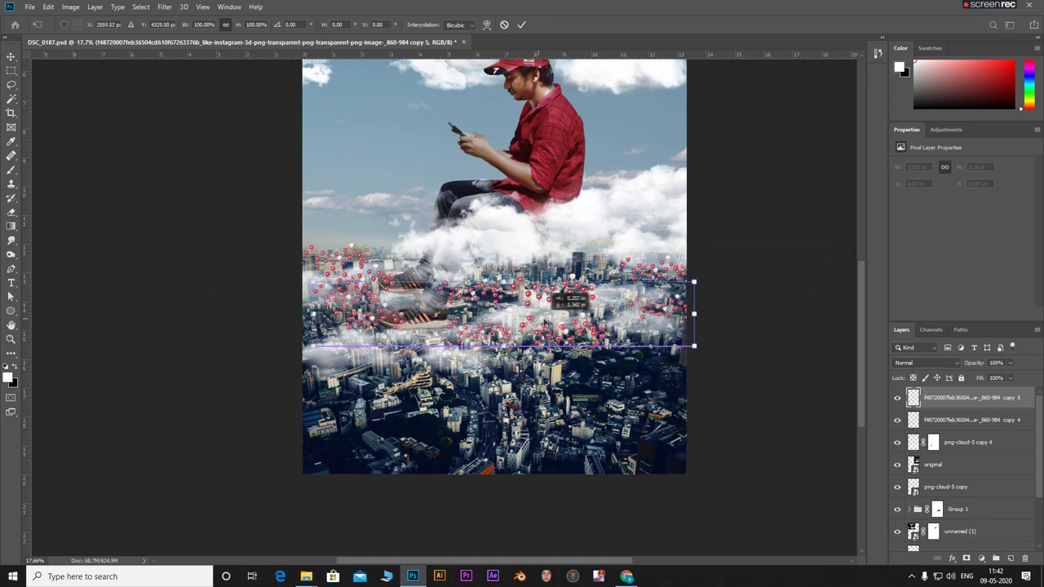
pyautogui.click(522, 25)
# Step: Add a heart copy enlarged to about 126% lower on the city, and another at lower right
pyautogui.hotkey('ctrl', 'j')
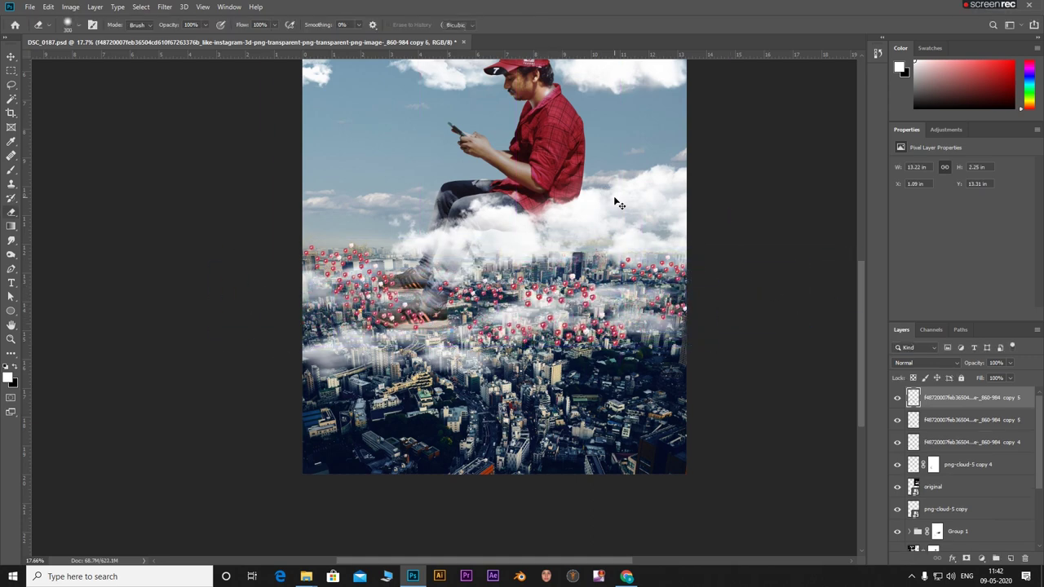
pyautogui.hotkey('ctrl', 't')
pyautogui.moveTo(714, 281); pyautogui.dragTo(815, 263)
pyautogui.moveTo(687, 324); pyautogui.dragTo(799, 354)
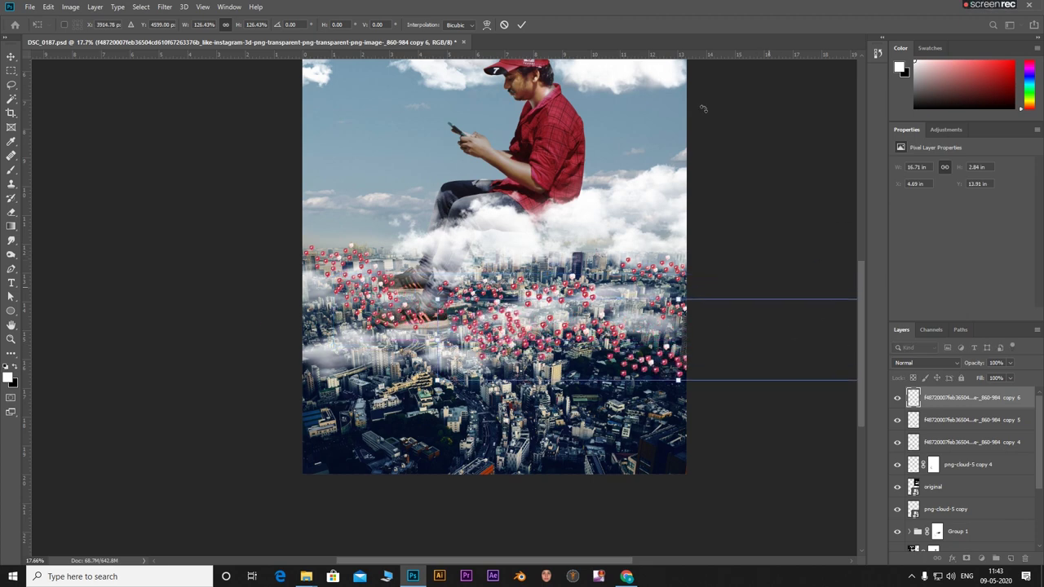
pyautogui.press('Return')
pyautogui.press('e')
pyautogui.hotkey('ctrl', 'j')
pyautogui.hotkey('ctrl', 't')
pyautogui.moveTo(523, 441); pyautogui.dragTo(669, 448)
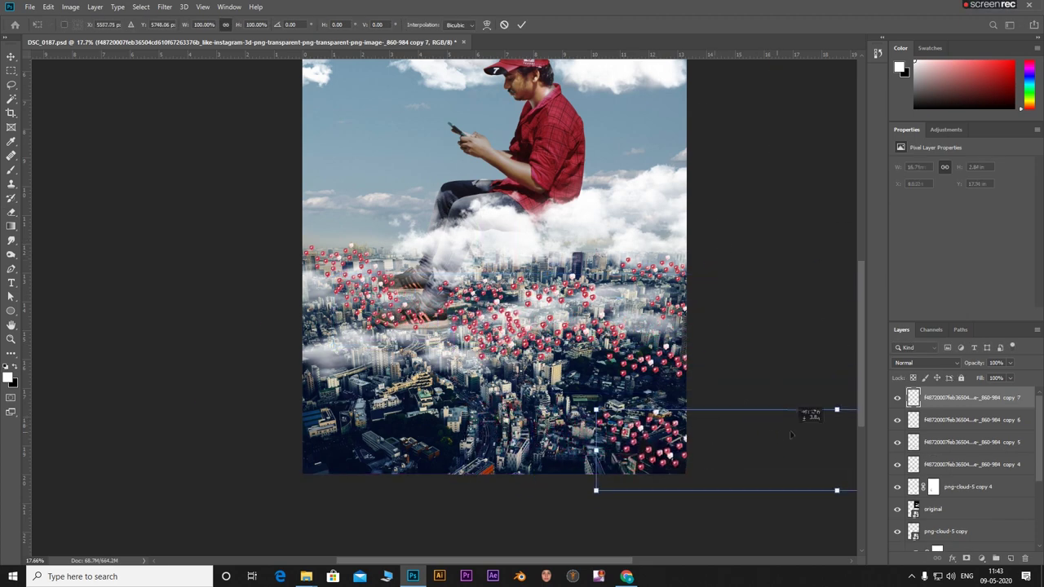
pyautogui.moveTo(594, 408)
pyautogui.mouseDown()
pyautogui.moveTo(69, 318)
pyautogui.moveTo(597, 414)
pyautogui.mouseUp()
pyautogui.click(526, 25)
# Step: Add heart copies placed up-right and at the lower left of the city
pyautogui.hotkey('ctrl', 'j')
pyautogui.hotkey('ctrl', 't')
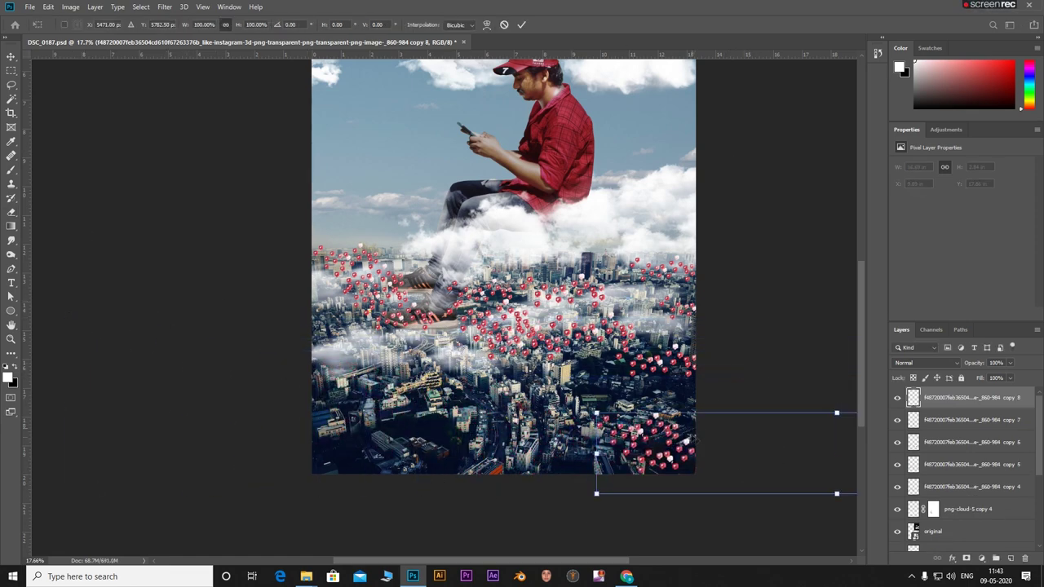
pyautogui.moveTo(652, 457); pyautogui.dragTo(726, 397)
pyautogui.press('Return')
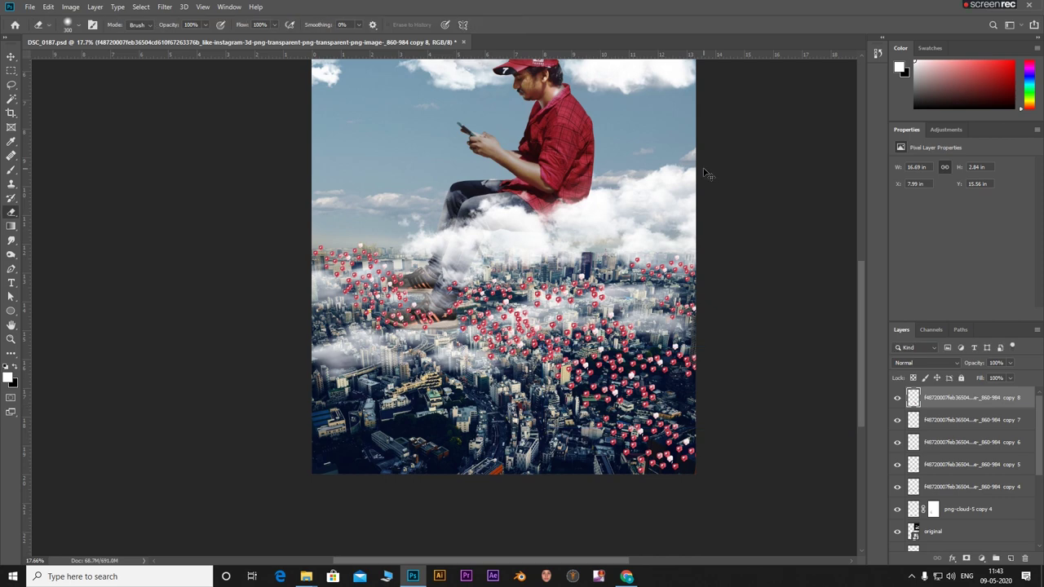
pyautogui.hotkey('ctrl', 'j')
pyautogui.hotkey('ctrl', 't')
pyautogui.moveTo(706, 359)
pyautogui.mouseDown()
pyautogui.moveTo(542, 400)
pyautogui.moveTo(447, 400)
pyautogui.mouseUp()
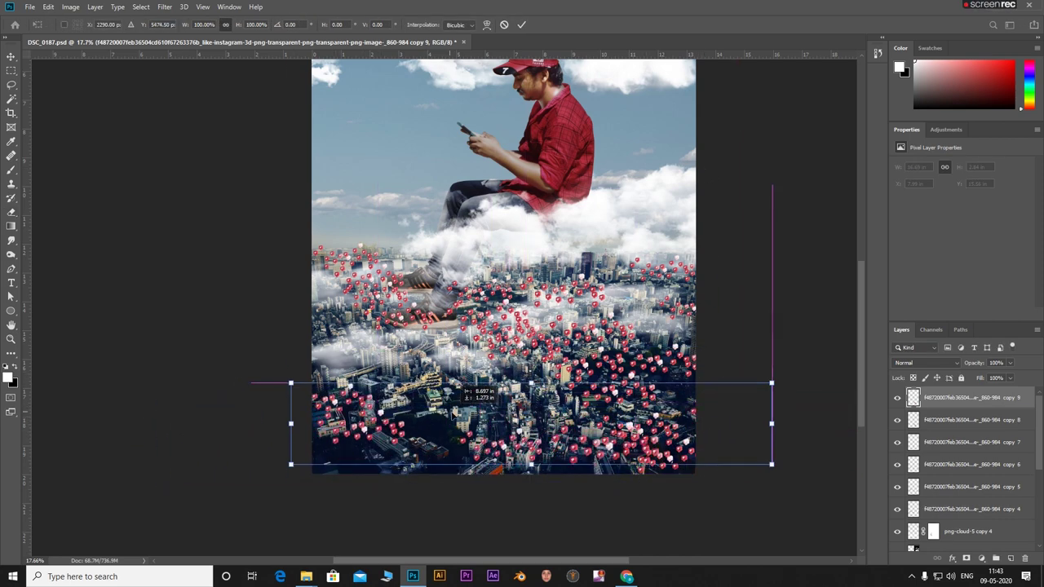
pyautogui.click(521, 25)
pyautogui.press('e')
# Step: Add two more heart copies shifted left and up, up to copy 11
pyautogui.hotkey('ctrl', 'j')
pyautogui.hotkey('ctrl', 't')
pyautogui.moveTo(629, 387); pyautogui.dragTo(526, 345)
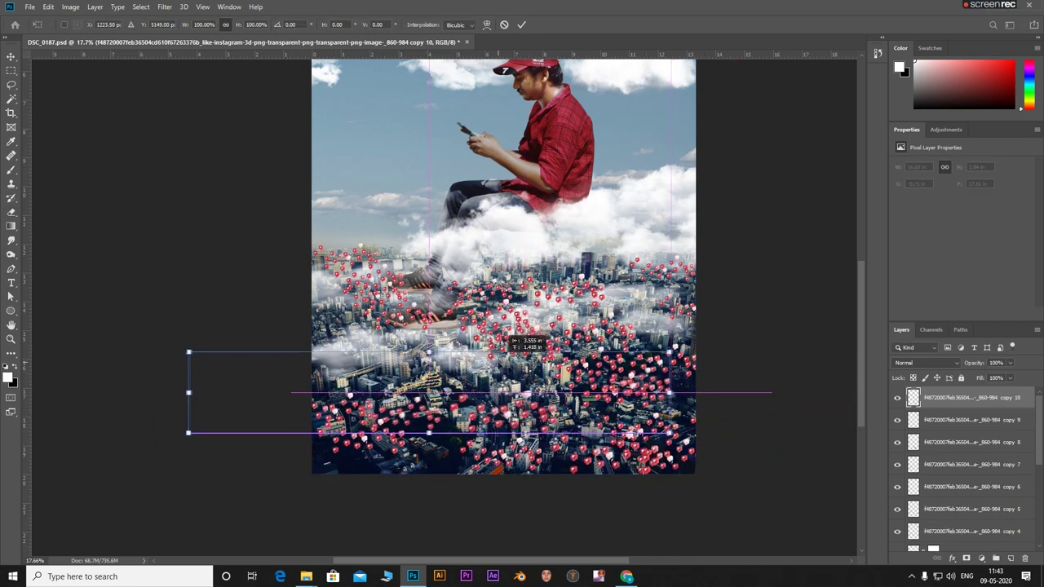
pyautogui.hotkey('ctrl', 'j')
pyautogui.hotkey('ctrl', 't')
pyautogui.moveTo(439, 390); pyautogui.dragTo(429, 355)
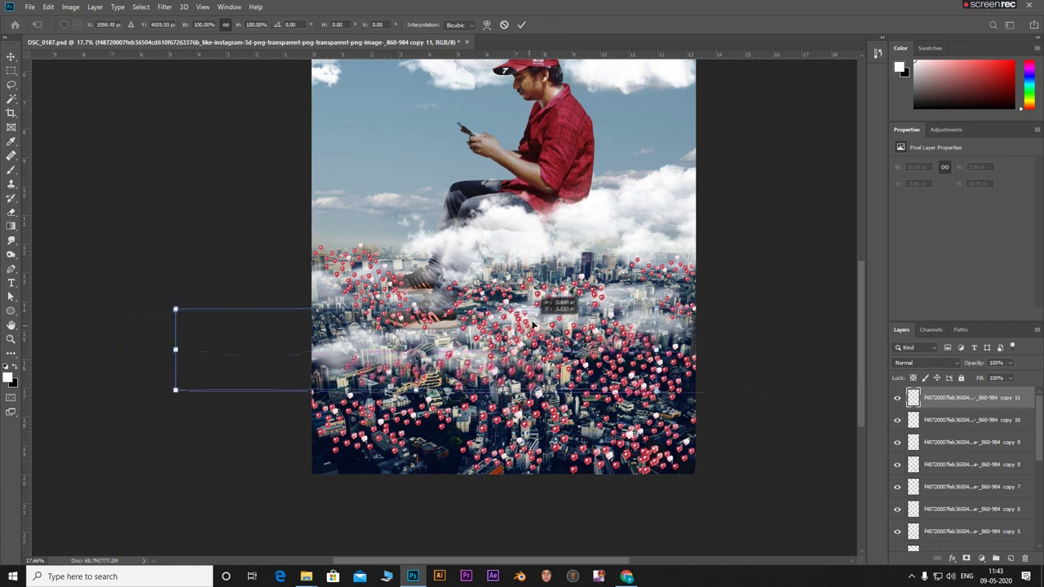
pyautogui.press('Return')
pyautogui.click(973, 487)
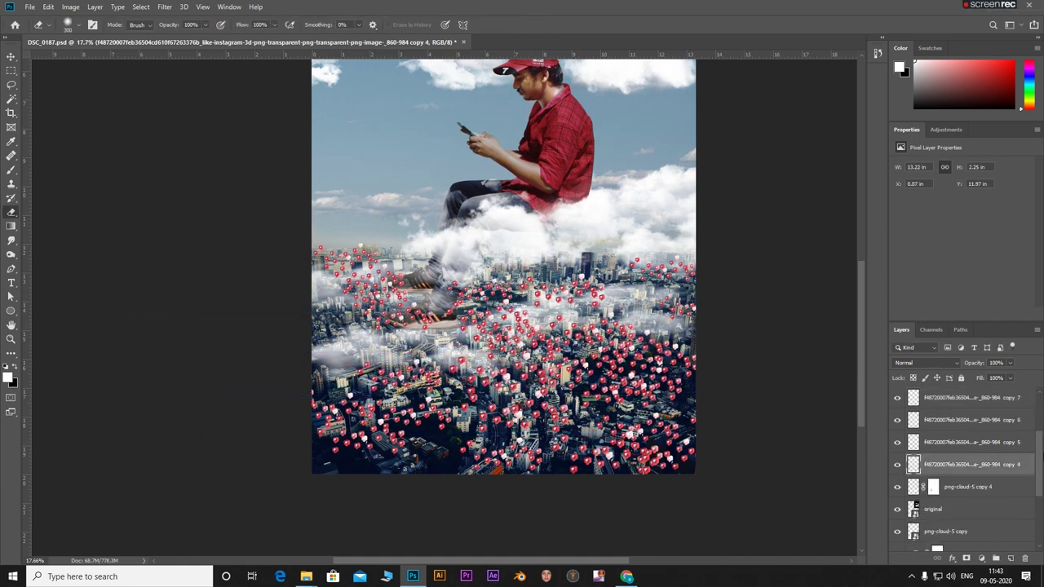
# Step: Merge the heart copies, then duplicate and scale a copy to about 51% placed up-right
pyautogui.keyDown('shift'); pyautogui.click(973, 398); pyautogui.keyUp('shift')
pyautogui.rightClick(961, 412)
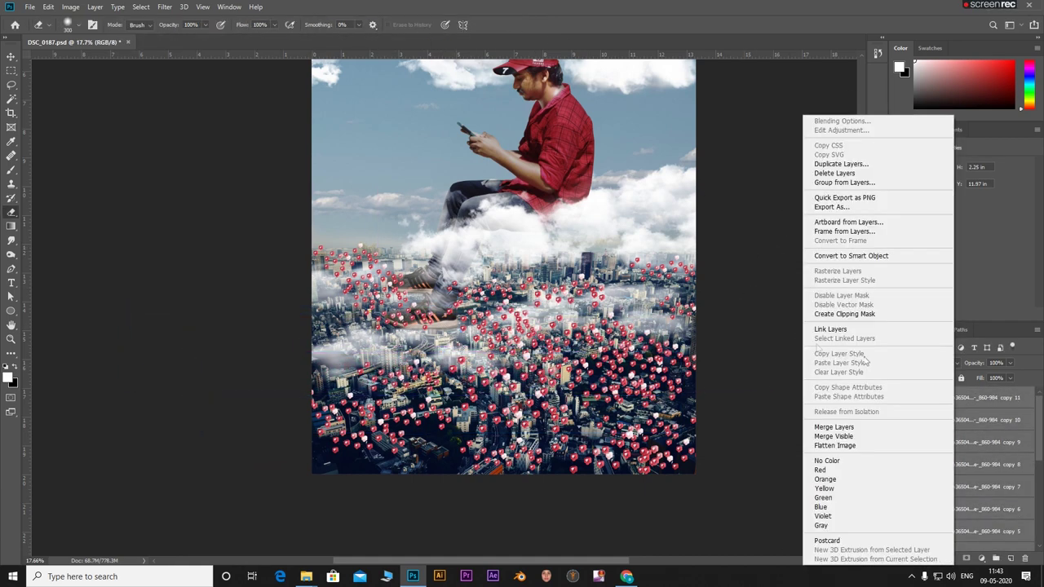
pyautogui.click(898, 427)
pyautogui.hotkey('ctrl', 'j')
pyautogui.hotkey('ctrl', 't')
pyautogui.moveTo(609, 384); pyautogui.dragTo(465, 383)
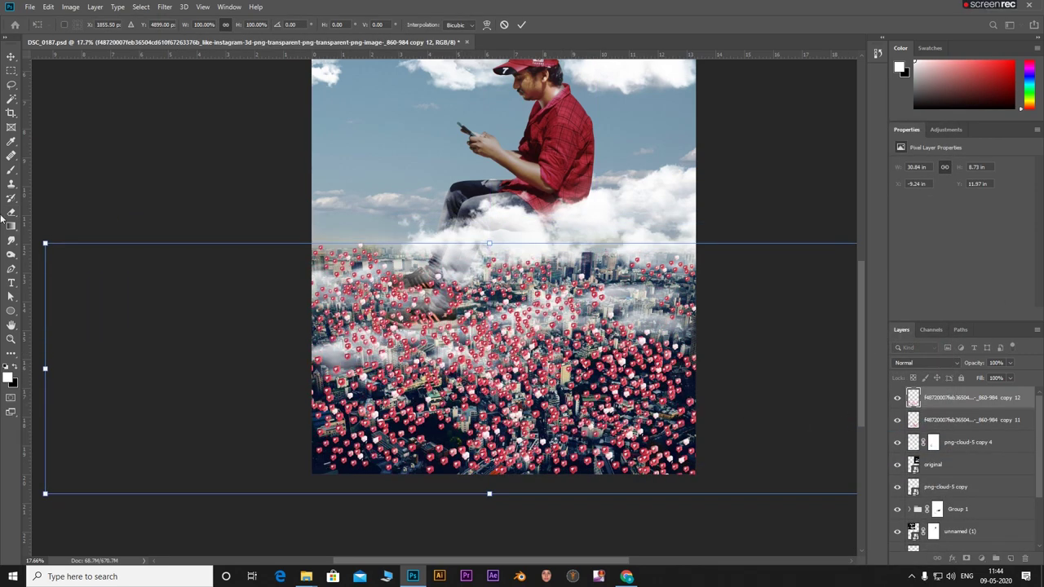
pyautogui.moveTo(45, 243); pyautogui.dragTo(442, 366)
pyautogui.moveTo(702, 440); pyautogui.dragTo(862, 289)
pyautogui.click(521, 25)
# Step: Add two more small heart copies, one far left and one over the bottom of the city
pyautogui.hotkey('ctrl', 'alt', 't')
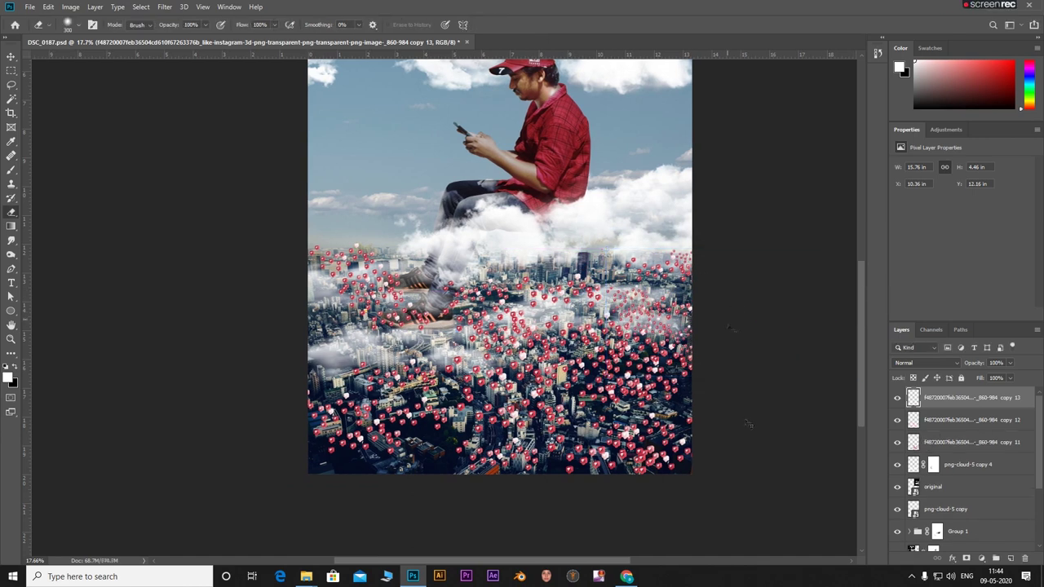
pyautogui.moveTo(757, 326); pyautogui.dragTo(190, 336)
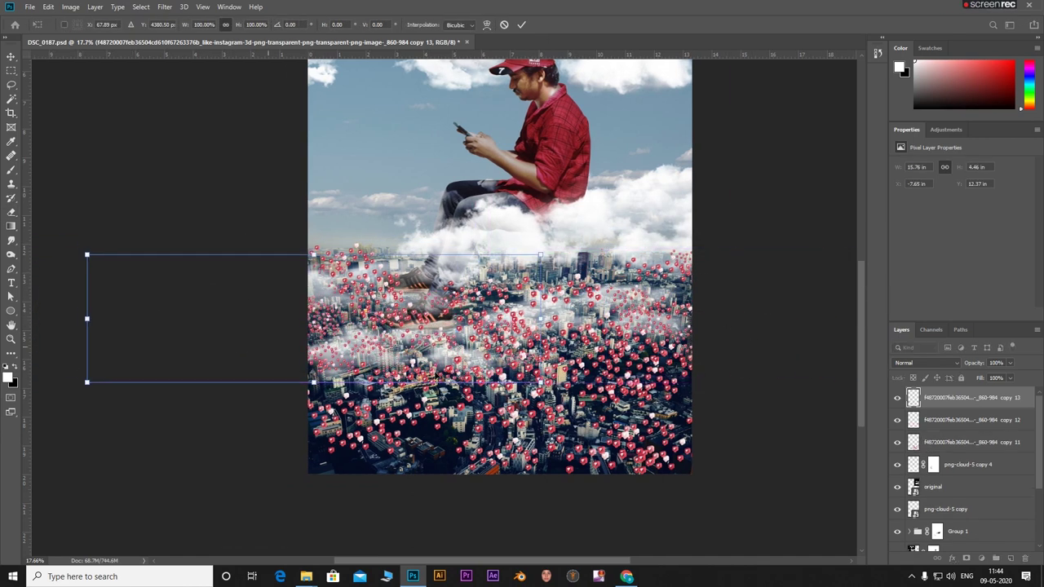
pyautogui.press('Return')
pyautogui.press('e')
pyautogui.hotkey('ctrl', 't')
pyautogui.moveTo(192, 392); pyautogui.dragTo(288, 486)
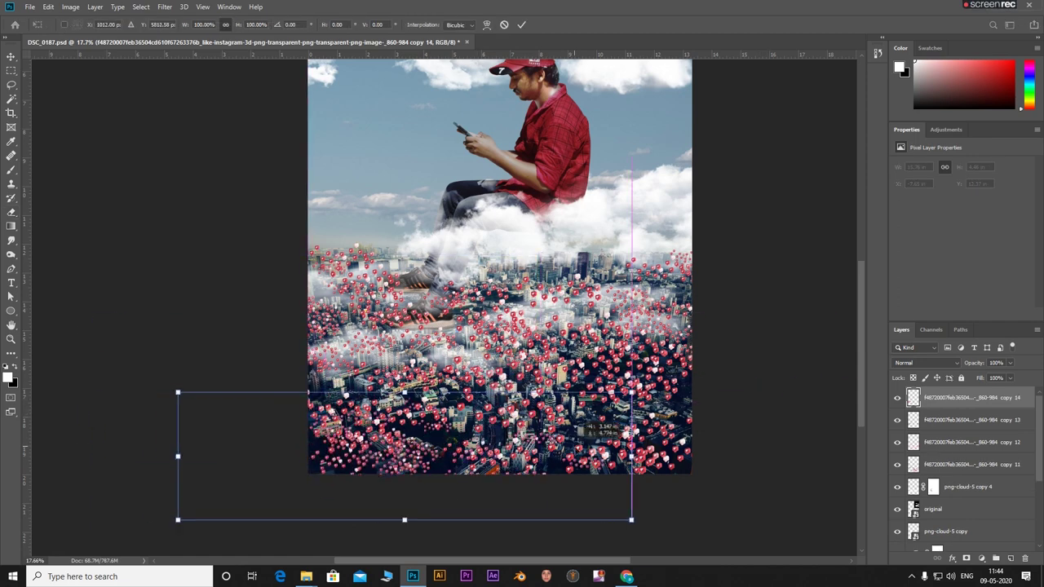
pyautogui.click(522, 24)
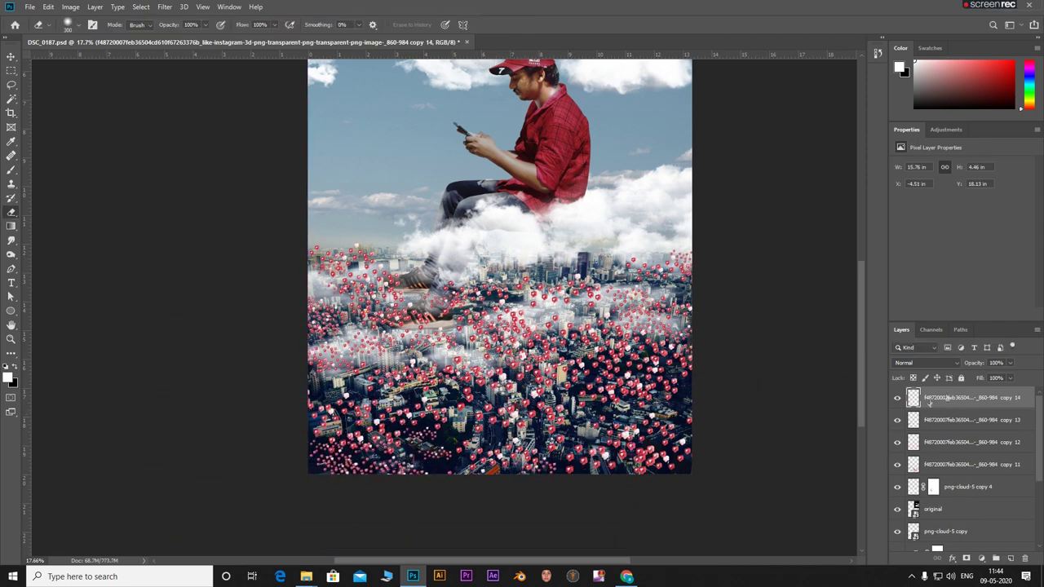
# Step: Compare heart copy 11 on and off, then hide heart layer copy 14
pyautogui.click(898, 464)
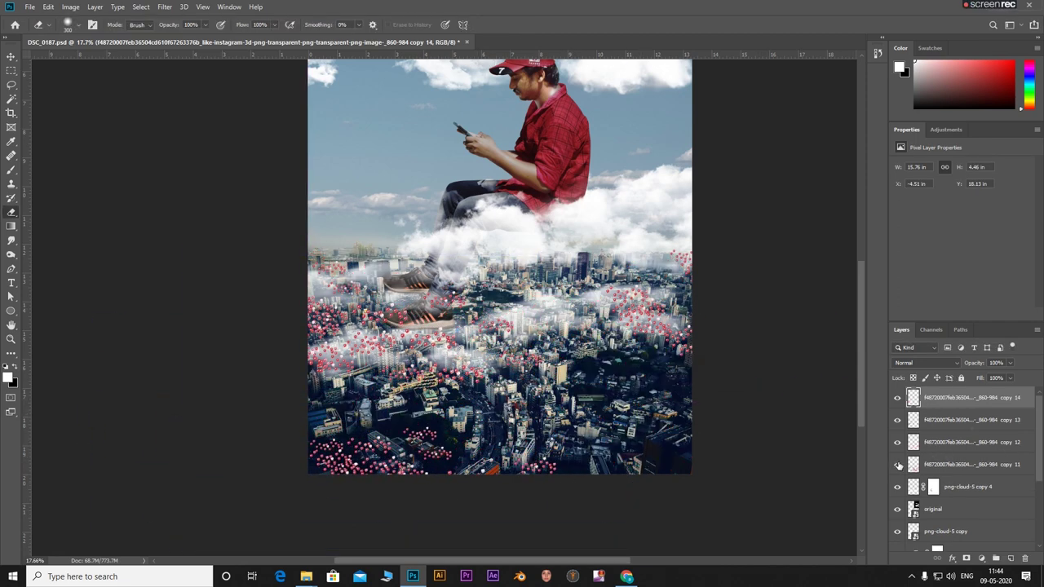
pyautogui.click(898, 464)
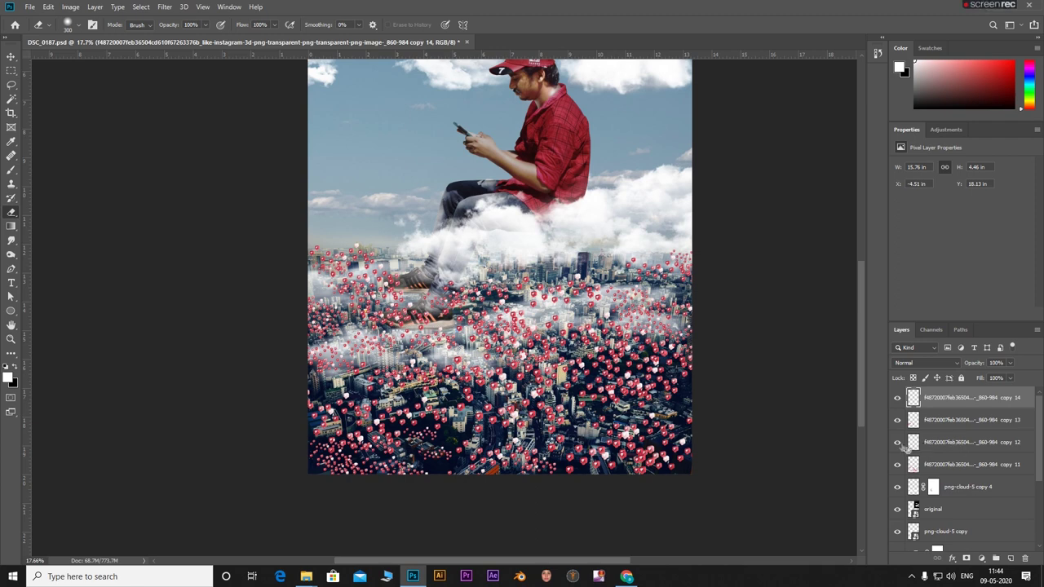
pyautogui.click(897, 398)
pyautogui.scroll(-1, 1038, 469)
pyautogui.scroll(-1, 1038, 469)
# Step: Check each cloud layer's visibility and move png-cloud-5 copy 4 above heart copy 11
pyautogui.click(897, 485)
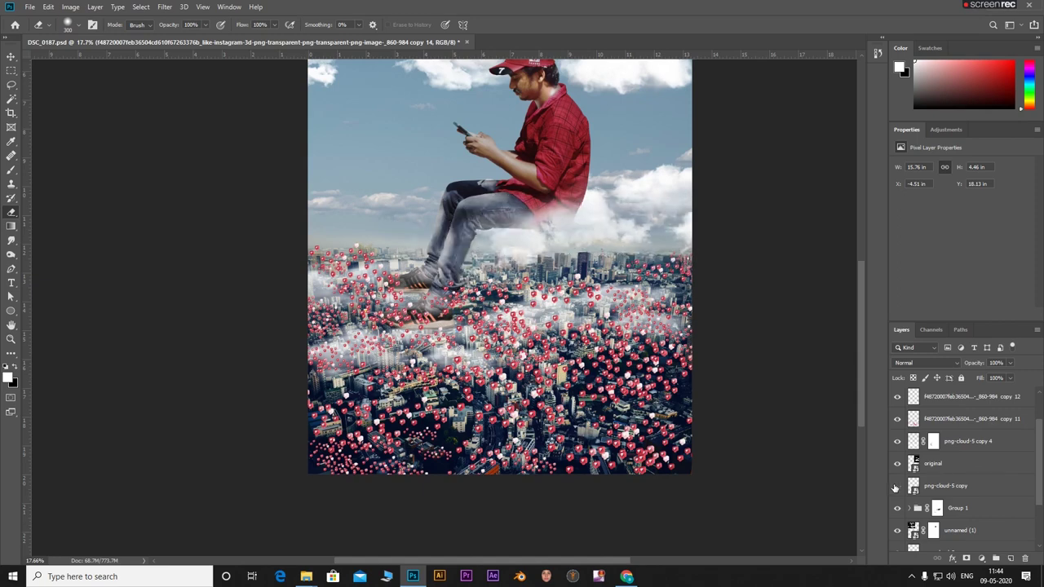
pyautogui.click(897, 485)
pyautogui.click(898, 464)
pyautogui.click(897, 464)
pyautogui.click(897, 441)
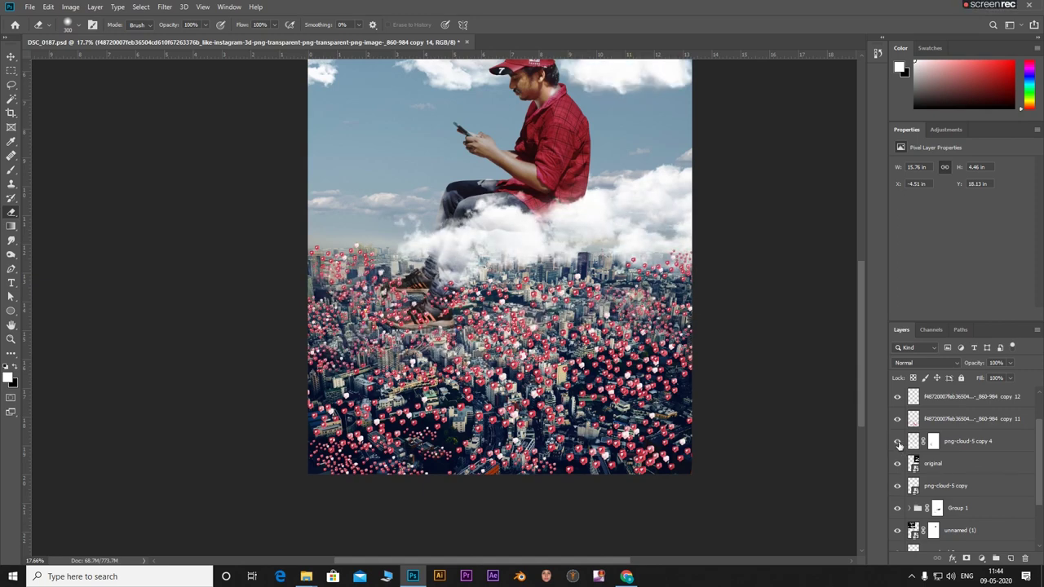
pyautogui.click(897, 441)
pyautogui.moveTo(961, 441)
pyautogui.mouseDown()
pyautogui.moveTo(999, 412)
pyautogui.moveTo(970, 392)
pyautogui.moveTo(989, 451)
pyautogui.mouseUp()
pyautogui.scroll(1, 979, 461)
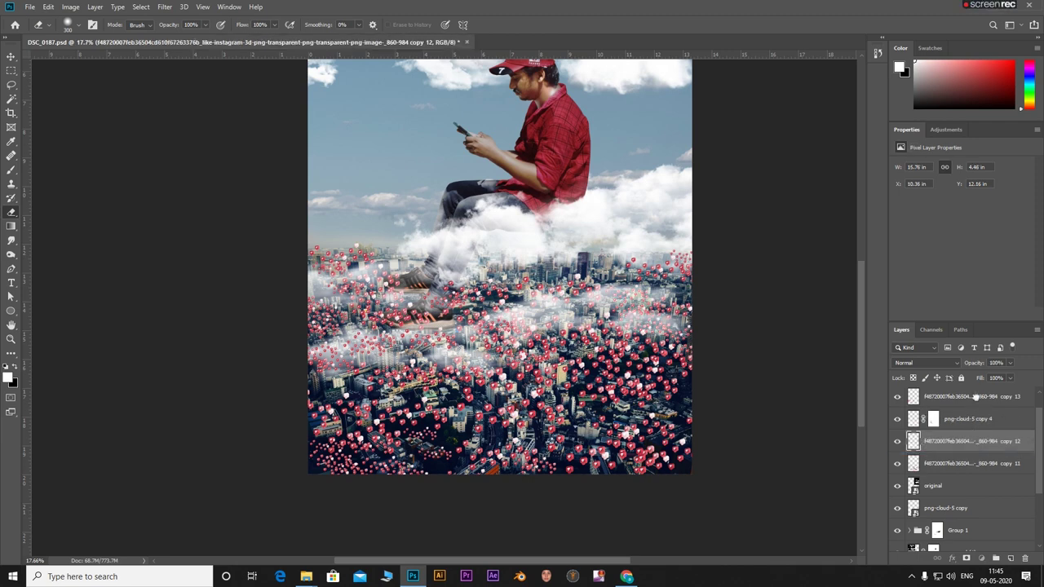
pyautogui.scroll(-1, 928, 420)
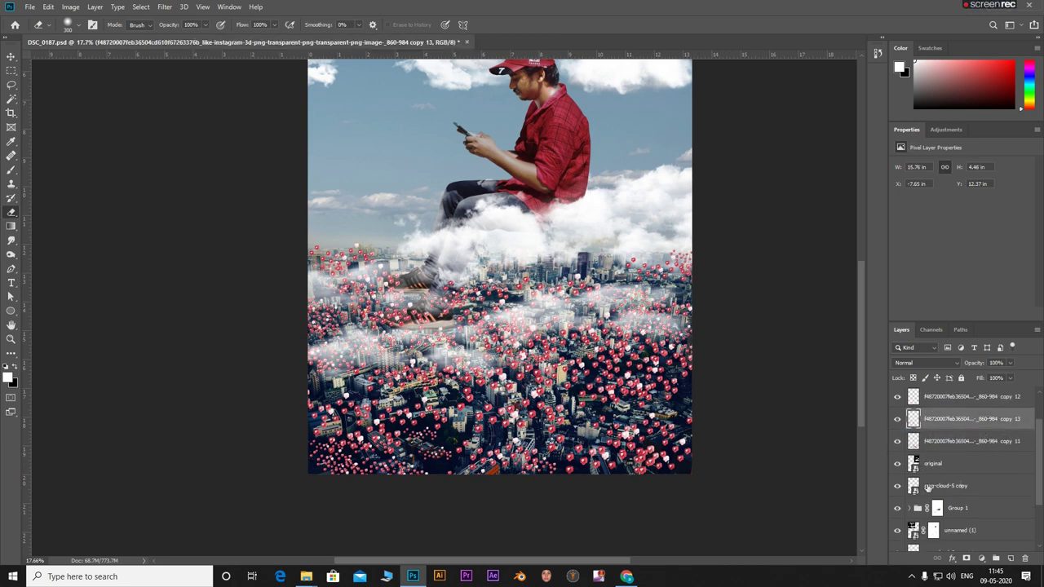
pyautogui.click(897, 487)
pyautogui.click(897, 487)
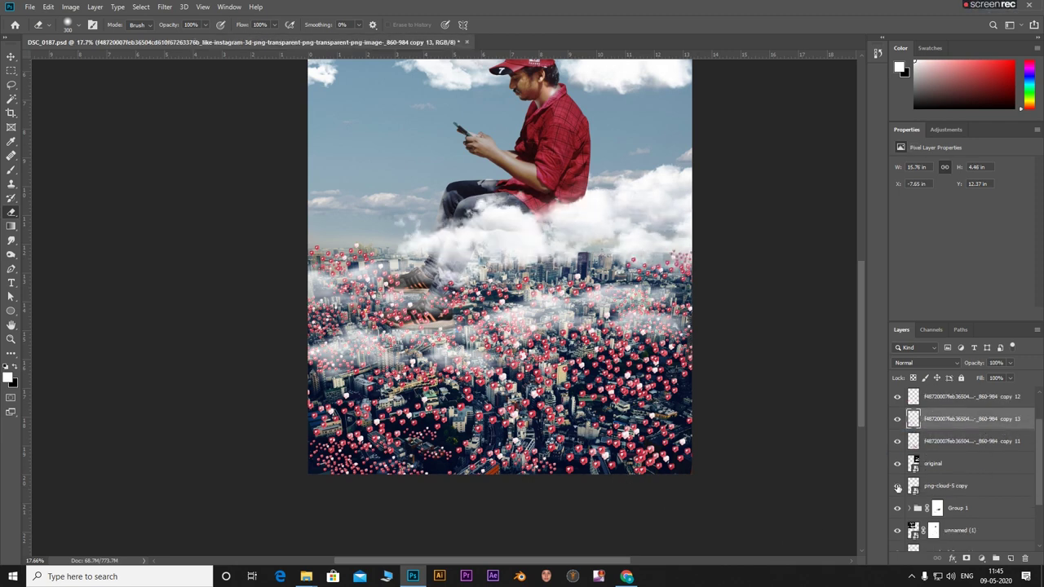
# Step: Select heart copies 11 through 13 and group them into Group 2
pyautogui.click(950, 441)
pyautogui.scroll(1, 955, 414)
pyautogui.click(950, 419)
pyautogui.keyDown('shift'); pyautogui.click(967, 464); pyautogui.keyUp('shift')
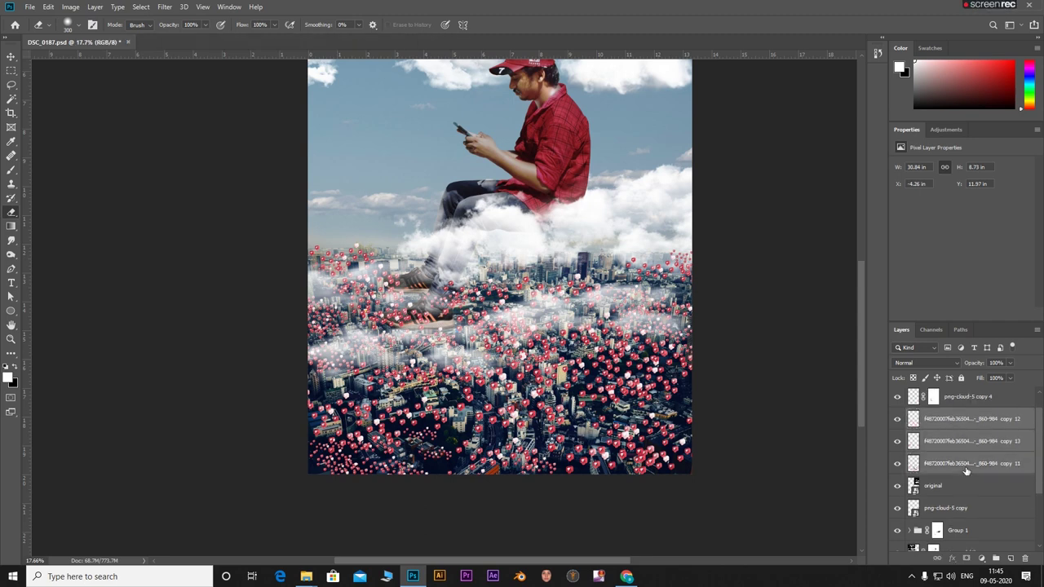
pyautogui.hotkey('ctrl', 'g')
# Step: Expand Group 2 and merge its three heart copies into one layer
pyautogui.rightClick(951, 413)
pyautogui.press('Escape')
pyautogui.click(165, 7)
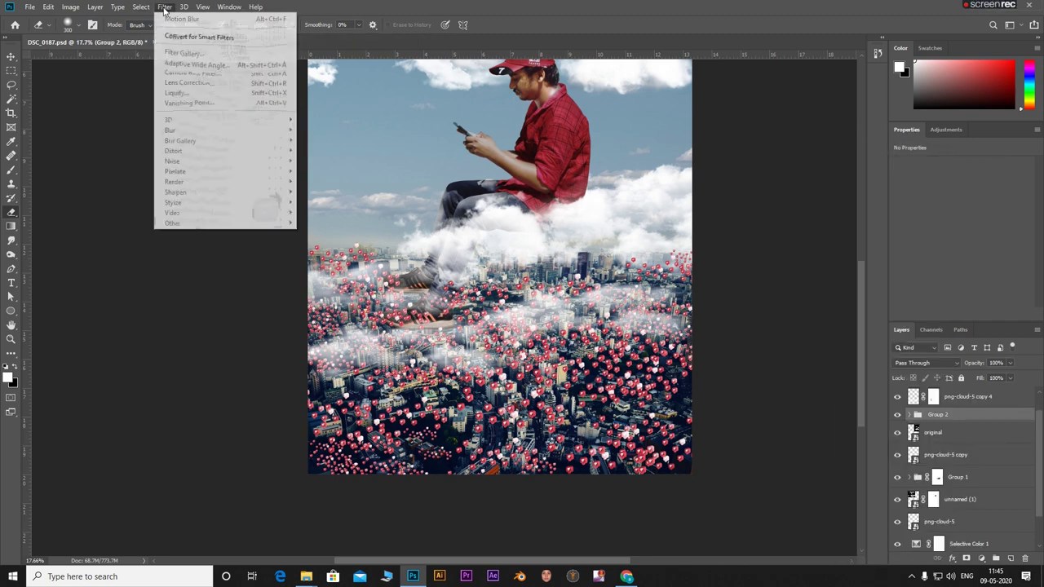
pyautogui.press('Escape')
pyautogui.click(913, 415)
pyautogui.click(953, 433)
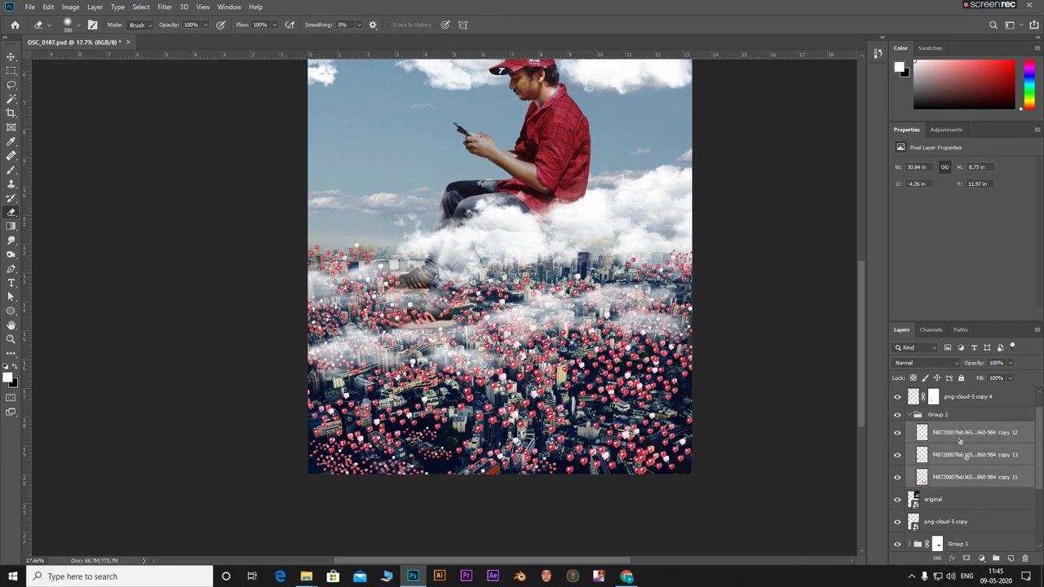
pyautogui.rightClick(966, 457)
pyautogui.click(930, 430)
# Step: Convert the merged hearts layer to a smart object, then try and cancel a Motion Blur
pyautogui.click(165, 6)
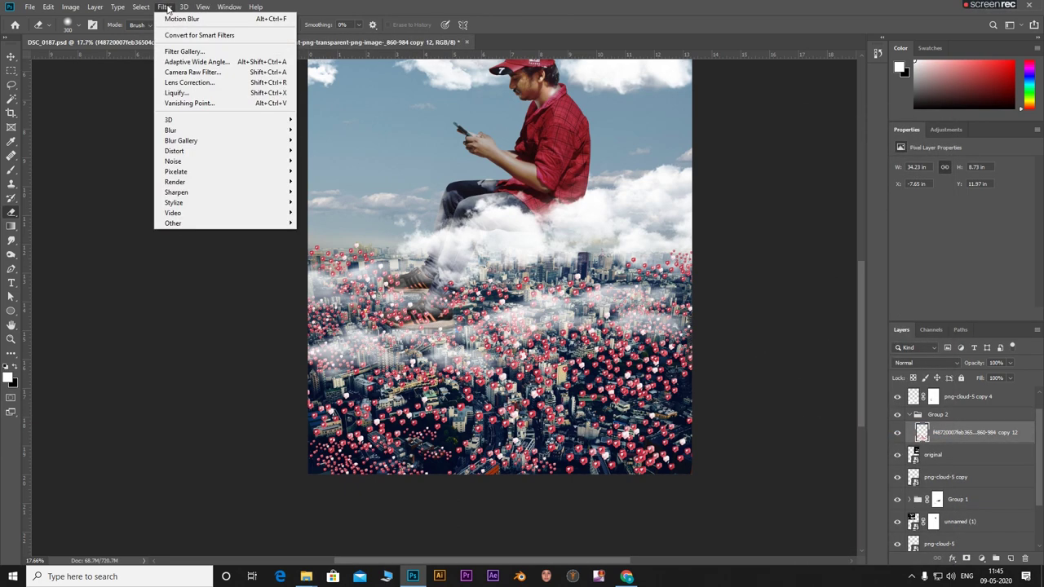
pyautogui.rightClick(974, 433)
pyautogui.click(886, 258)
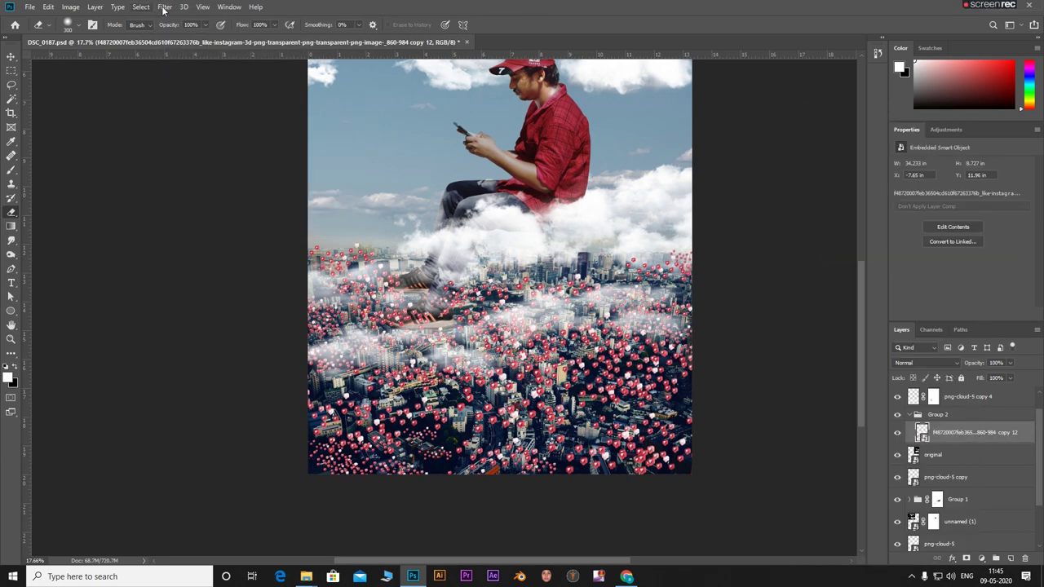
pyautogui.click(164, 7)
pyautogui.click(184, 18)
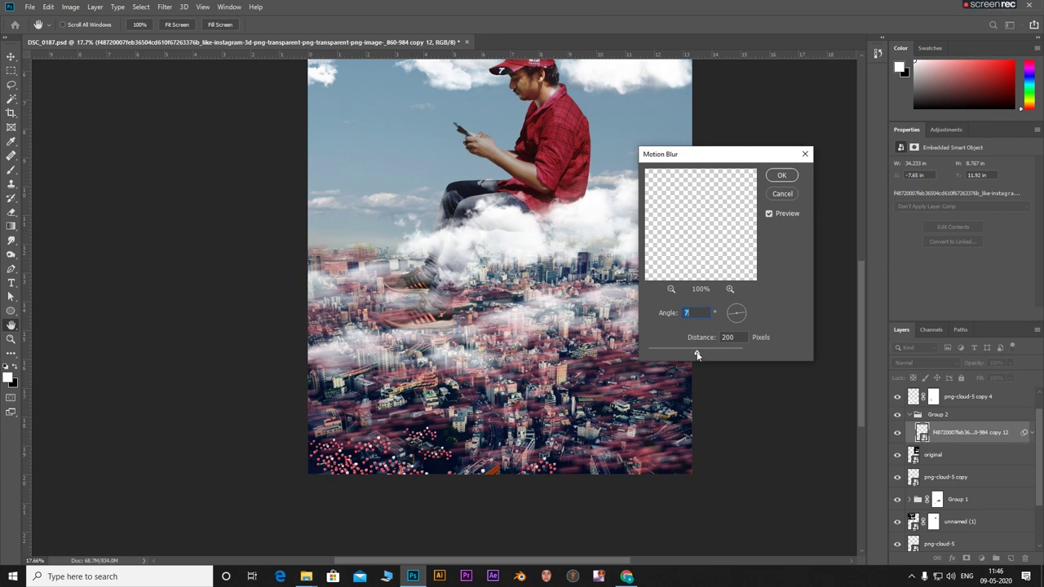
pyautogui.click(805, 154)
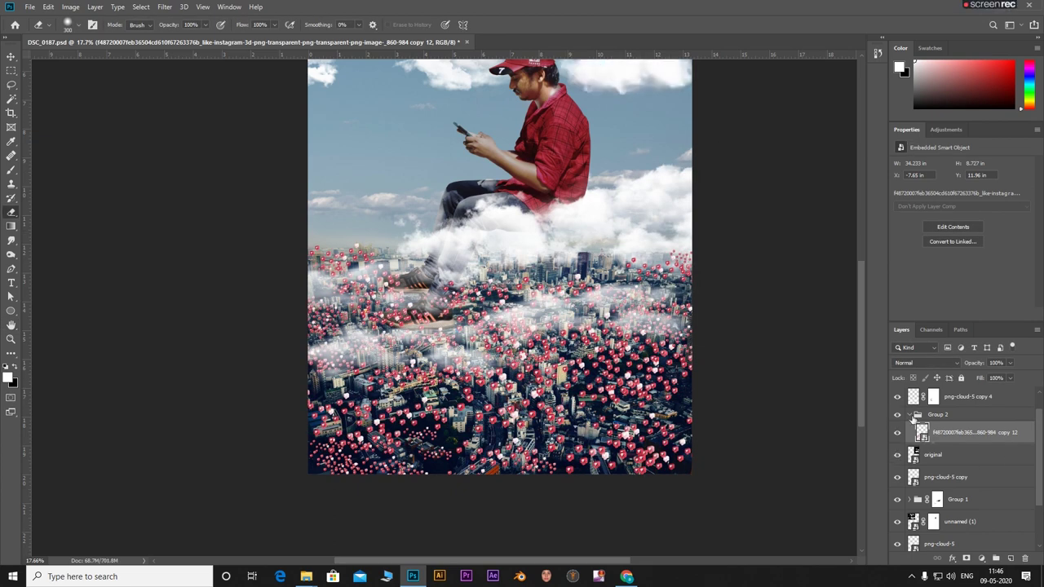
# Step: Hide the merged hearts layer and move heart copy 14 into Group 2
pyautogui.click(917, 415)
pyautogui.click(910, 415)
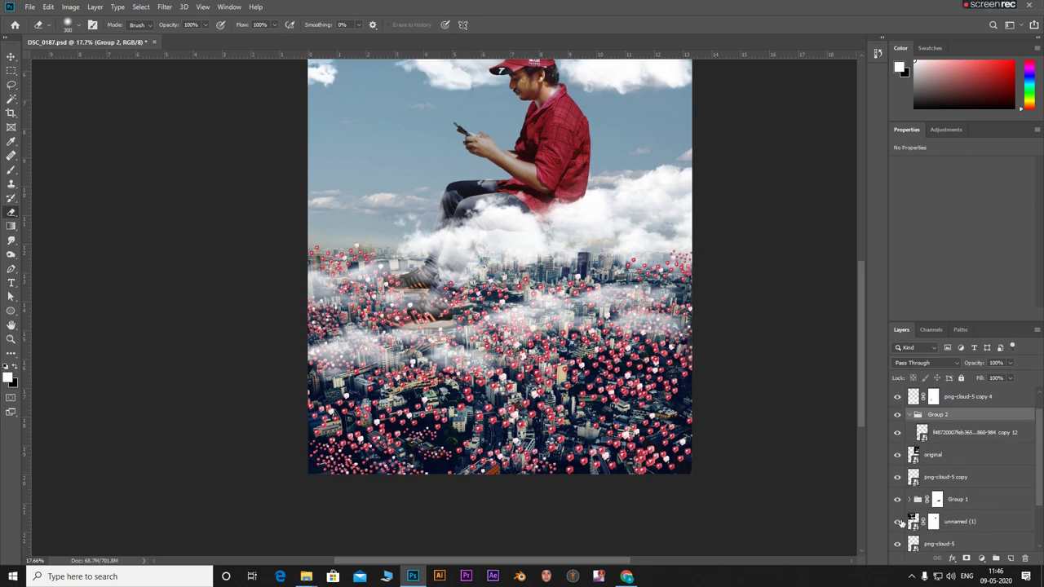
pyautogui.click(897, 432)
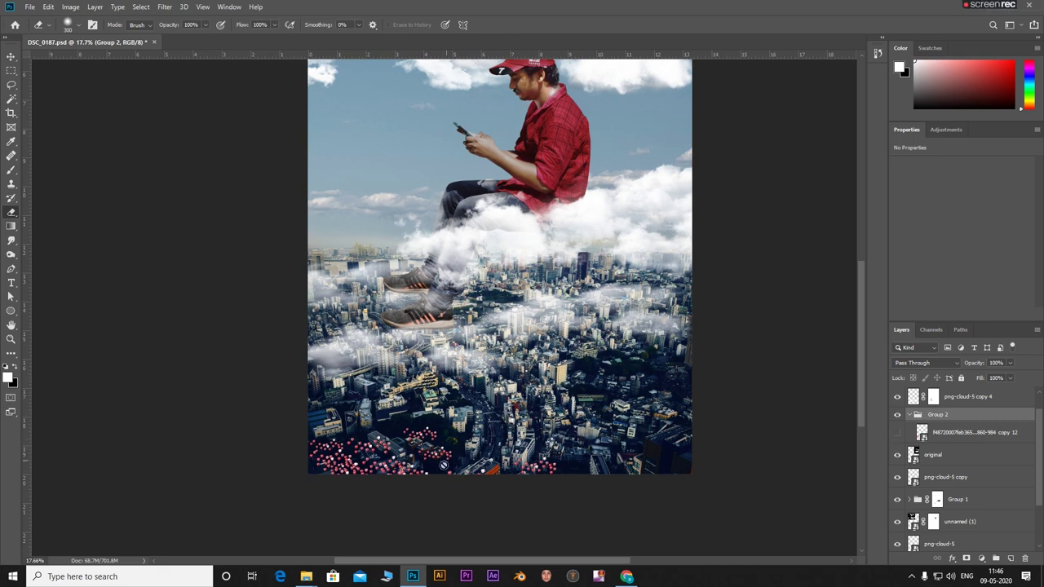
pyautogui.scroll(1, 912, 404)
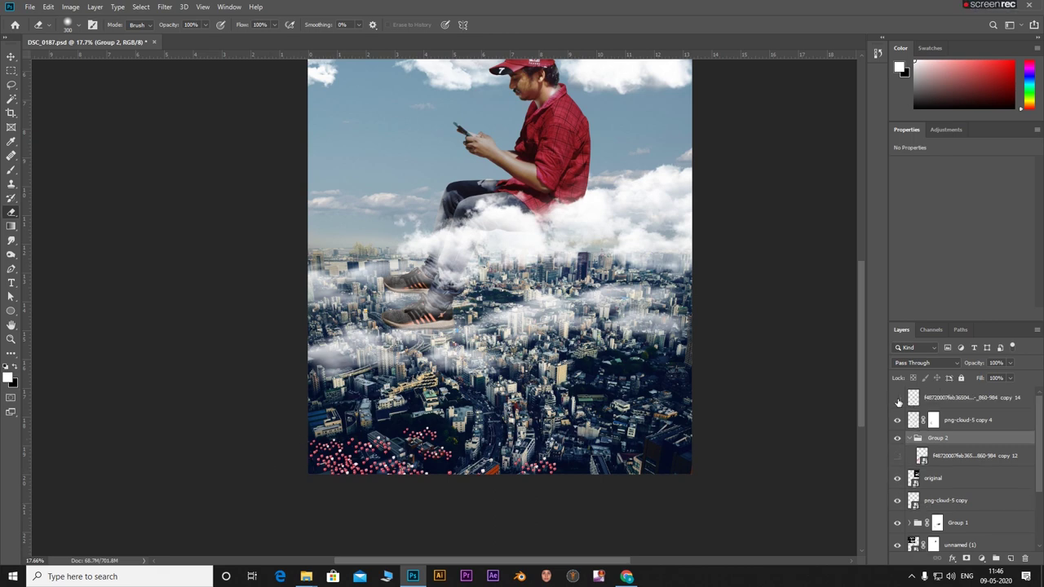
pyautogui.moveTo(963, 397); pyautogui.dragTo(962, 445)
# Step: Merge heart layers copy 12 and copy 14, then convert the result to a smart object
pyautogui.keyDown('ctrl'); pyautogui.click(974, 455); pyautogui.keyUp('ctrl')
pyautogui.rightClick(967, 444)
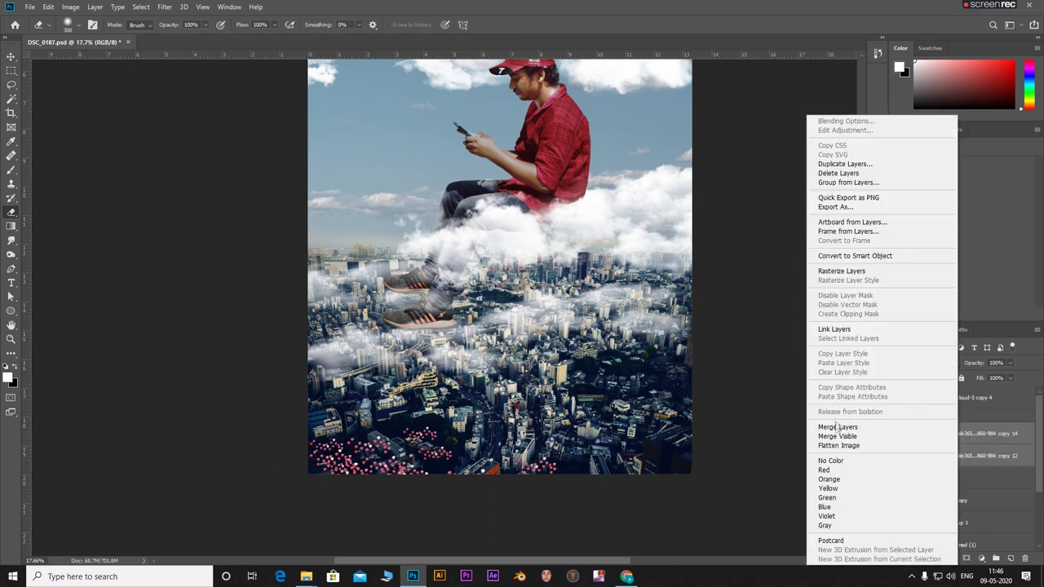
pyautogui.click(837, 427)
pyautogui.click(165, 7)
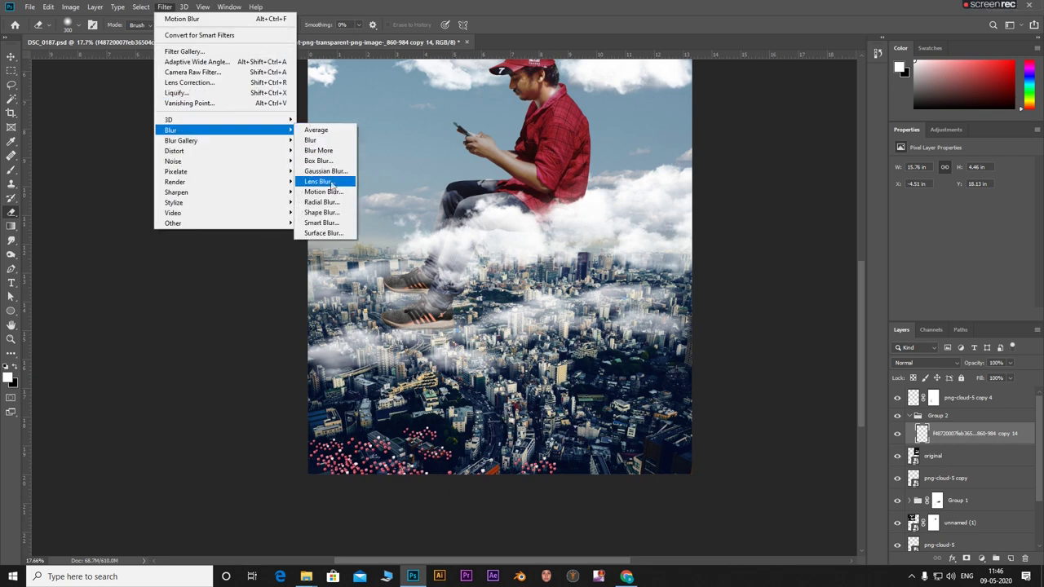
pyautogui.click(329, 192)
pyautogui.click(781, 198)
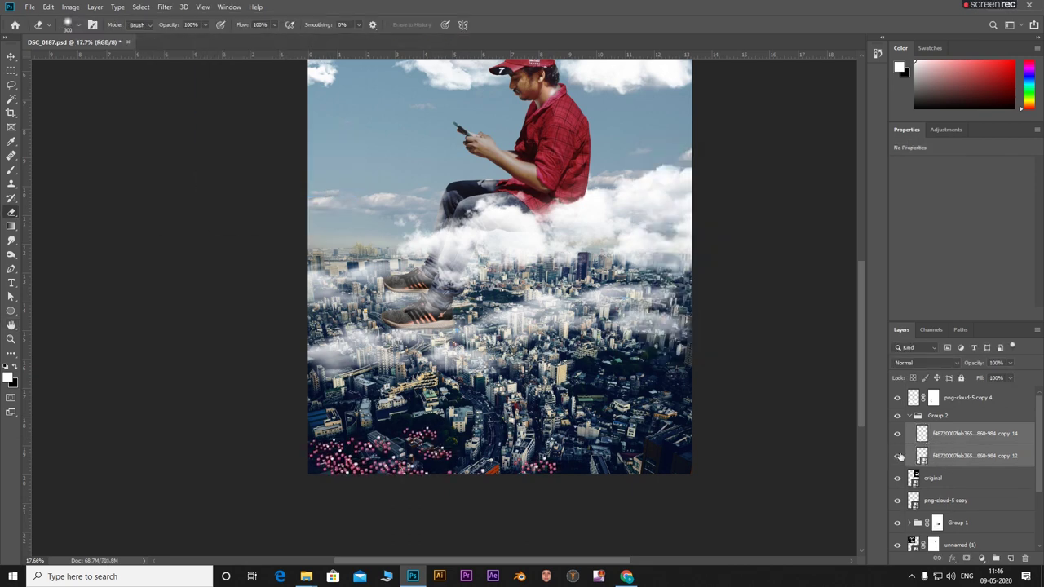
pyautogui.rightClick(946, 436)
pyautogui.click(848, 426)
pyautogui.rightClick(944, 439)
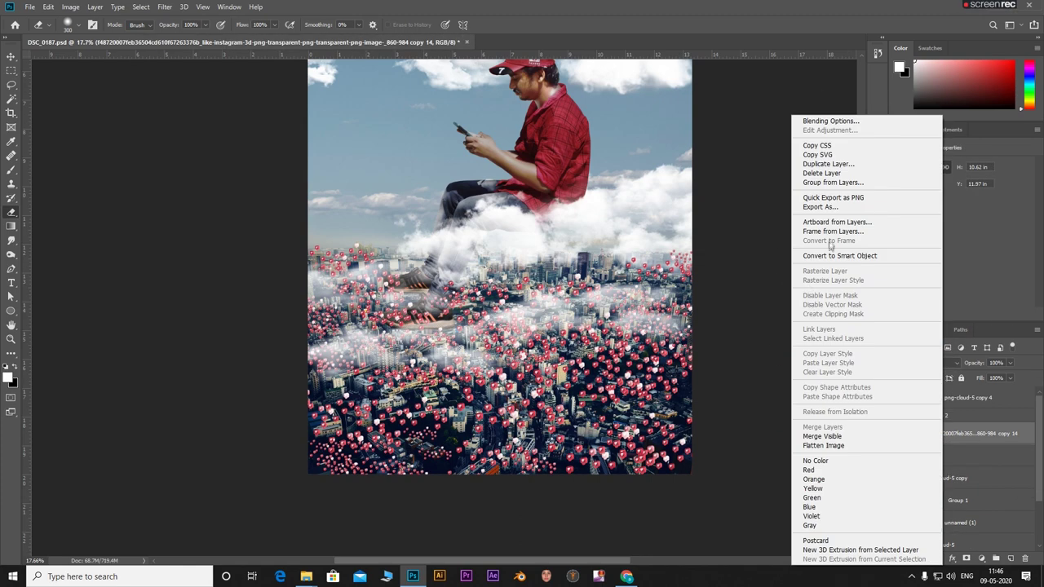
pyautogui.click(832, 255)
# Step: Apply a Motion Blur to the hearts at angle 7, distance 28 px
pyautogui.click(164, 7)
pyautogui.moveTo(170, 130)
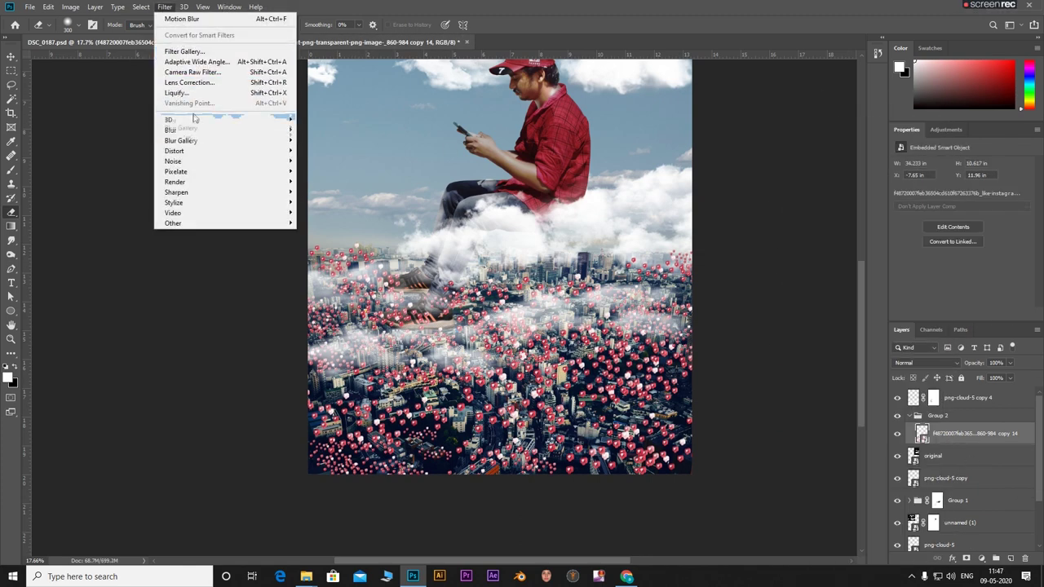
pyautogui.click(322, 191)
pyautogui.moveTo(687, 152); pyautogui.dragTo(820, 137)
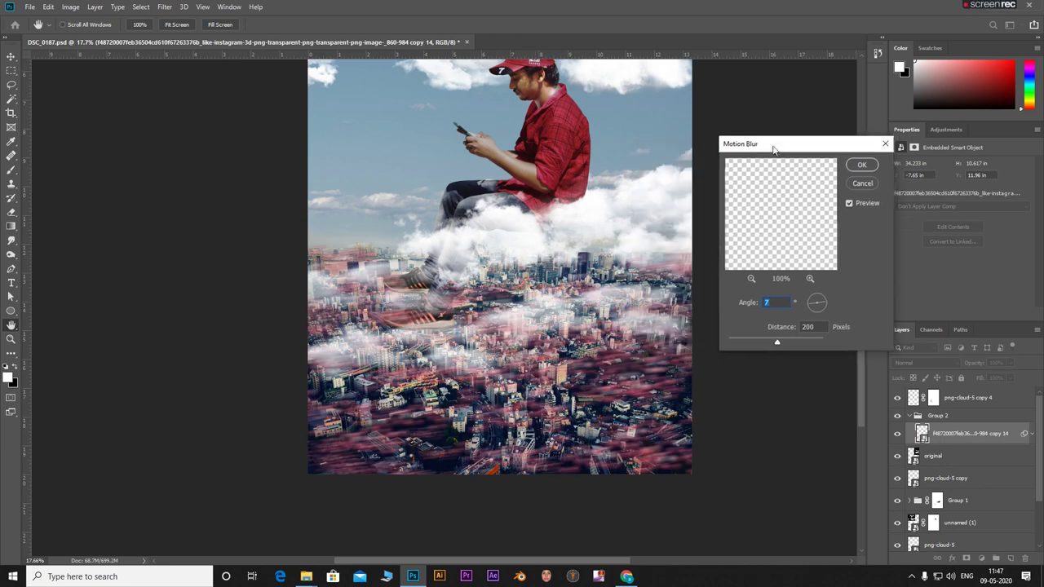
pyautogui.press('Tab')
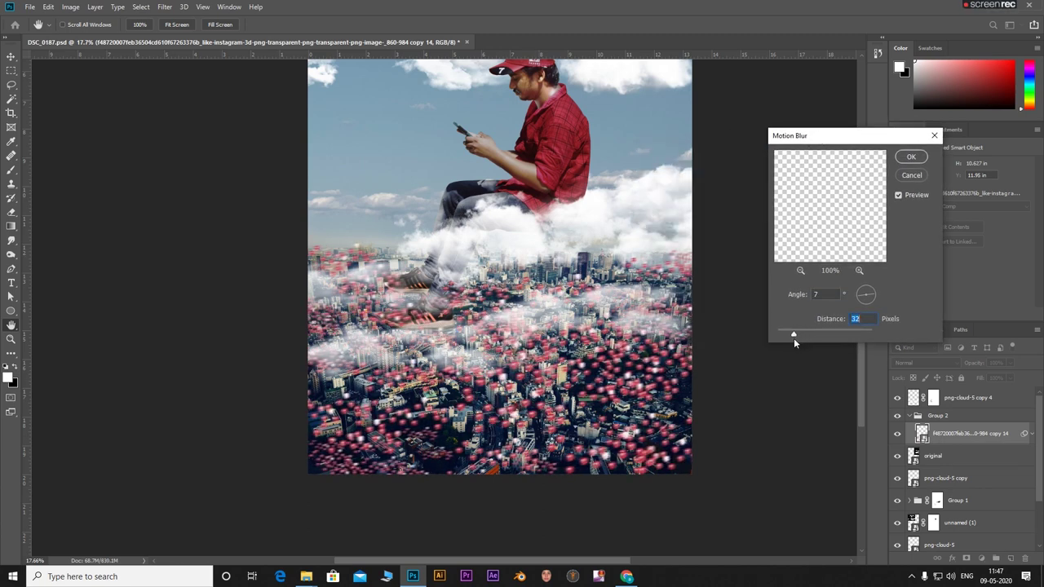
pyautogui.moveTo(794, 338); pyautogui.dragTo(792, 340)
pyautogui.press('Return')
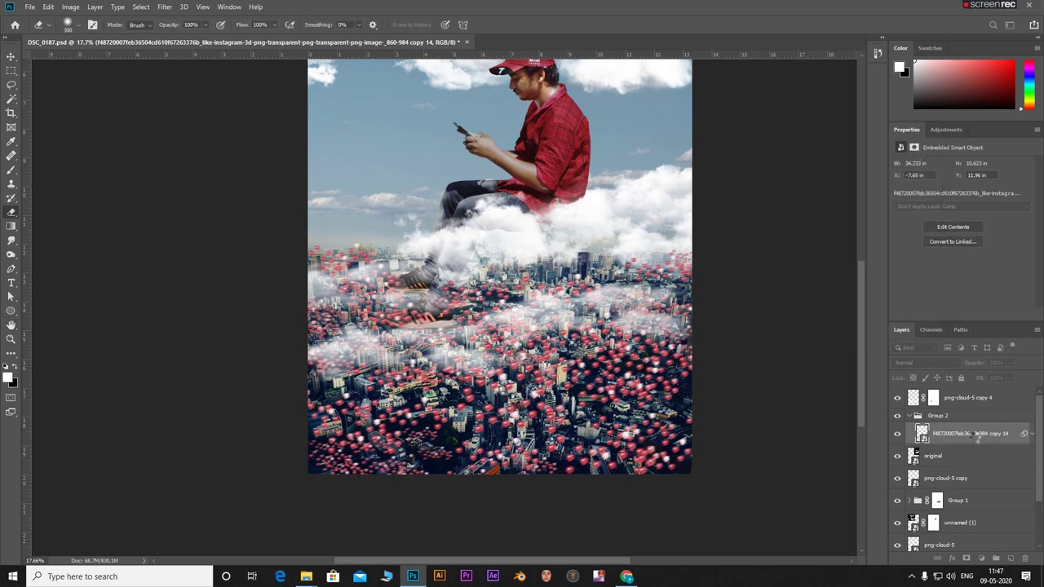
# Step: Widen and reposition the blurred hearts across the lower city, to about 94% scale
pyautogui.hotkey('ctrl', 't')
pyautogui.click(532, 223)
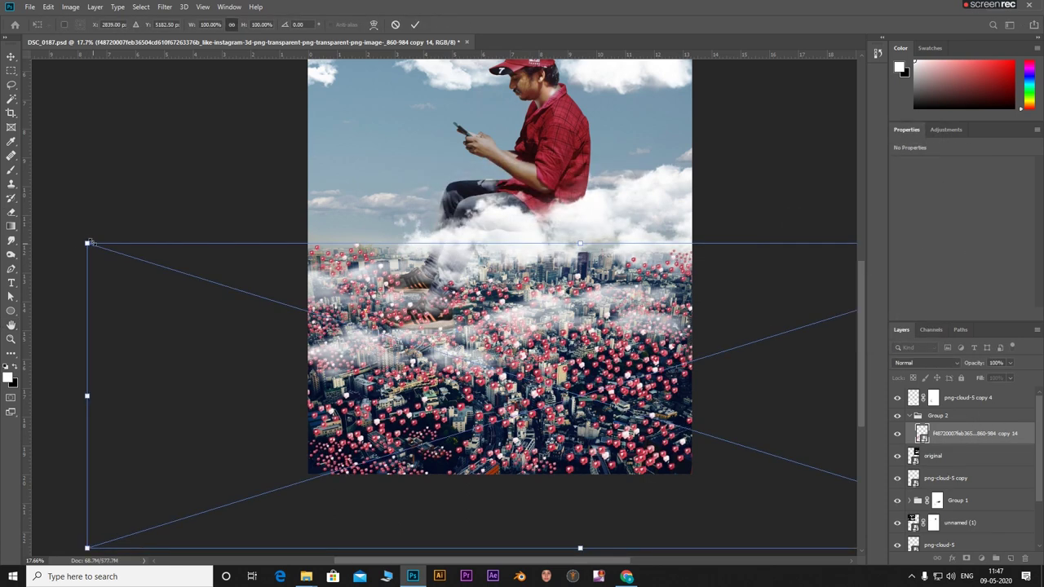
pyautogui.moveTo(88, 243); pyautogui.dragTo(128, 255)
pyautogui.scroll(-2, 324, 221)
pyautogui.moveTo(839, 357); pyautogui.dragTo(731, 391)
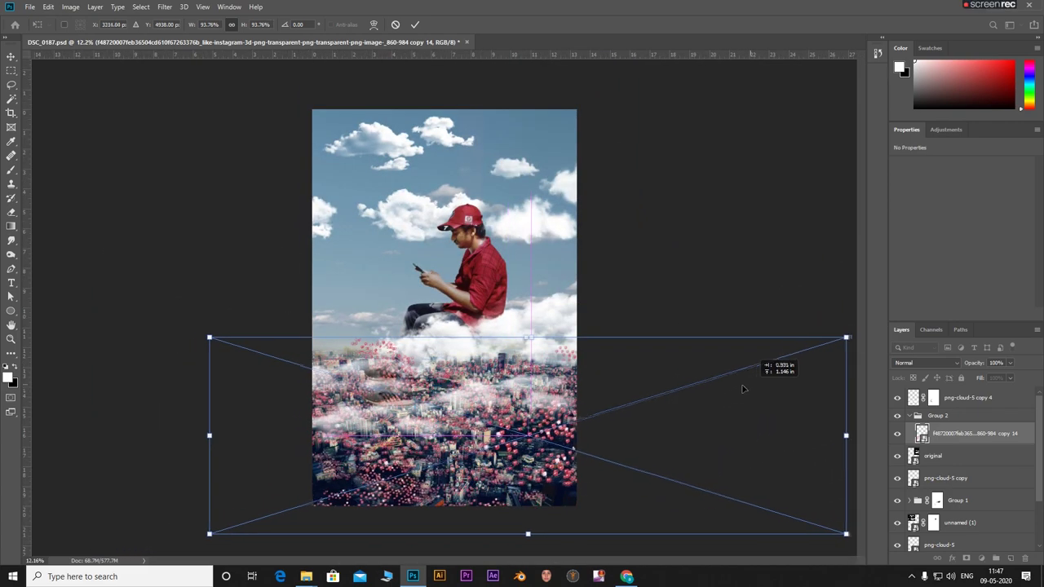
pyautogui.press('e')
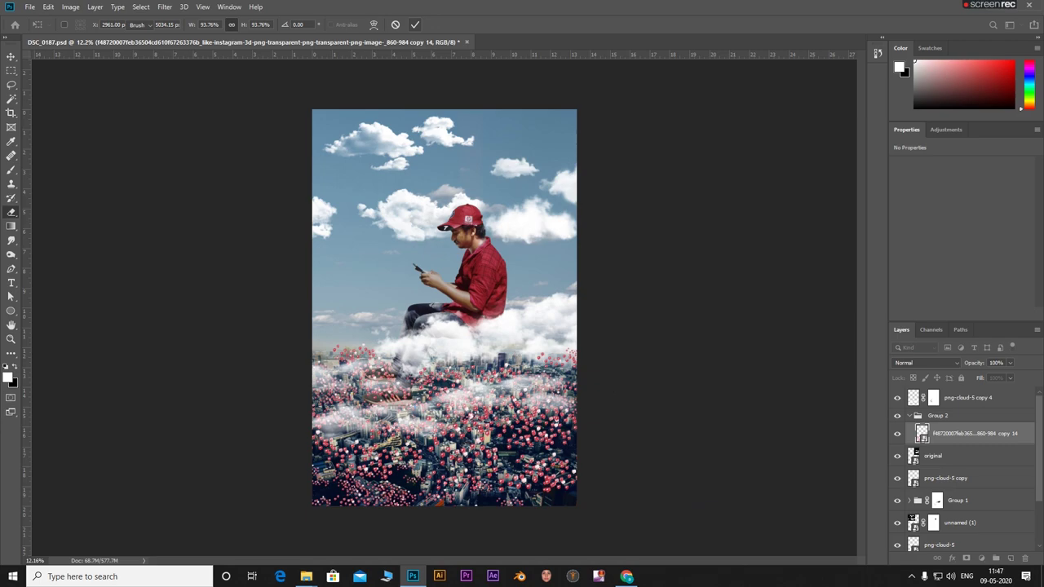
# Step: Add a layer mask to the hearts layer copy 14
pyautogui.scroll(2, 471, 359)
pyautogui.scroll(3, 351, 384)
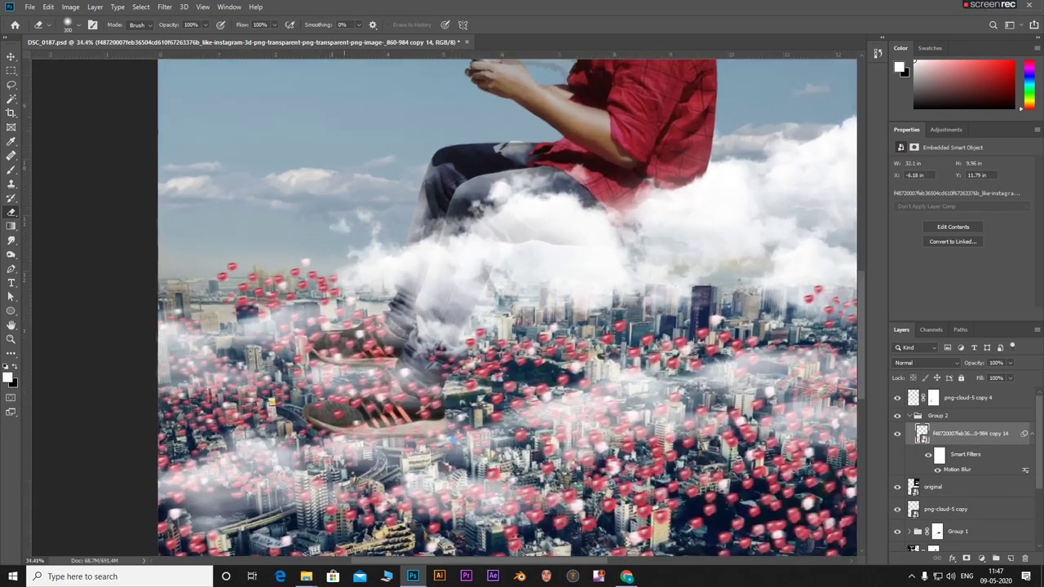
pyautogui.scroll(-3, 423, 351)
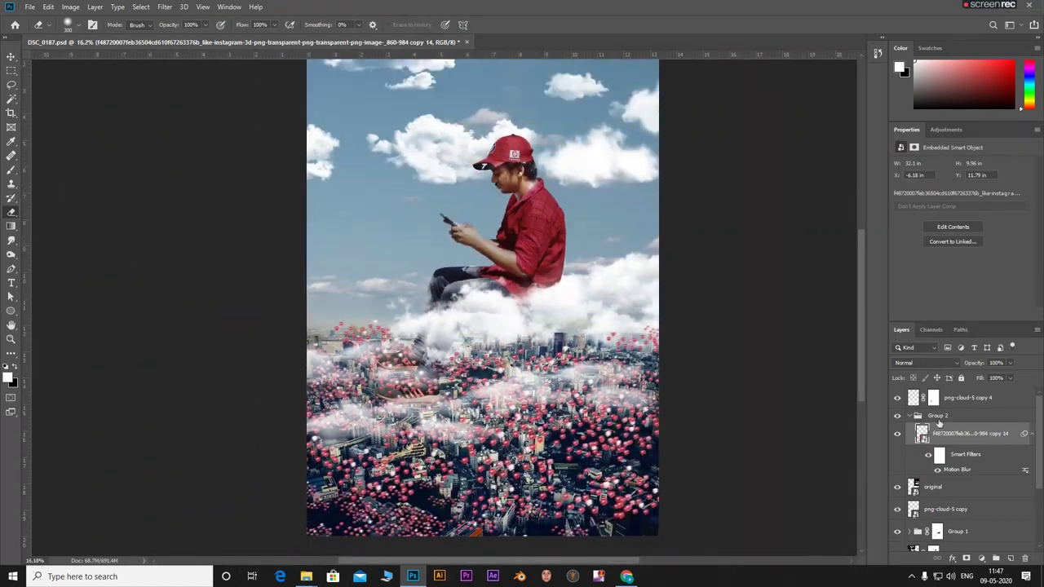
pyautogui.click(966, 558)
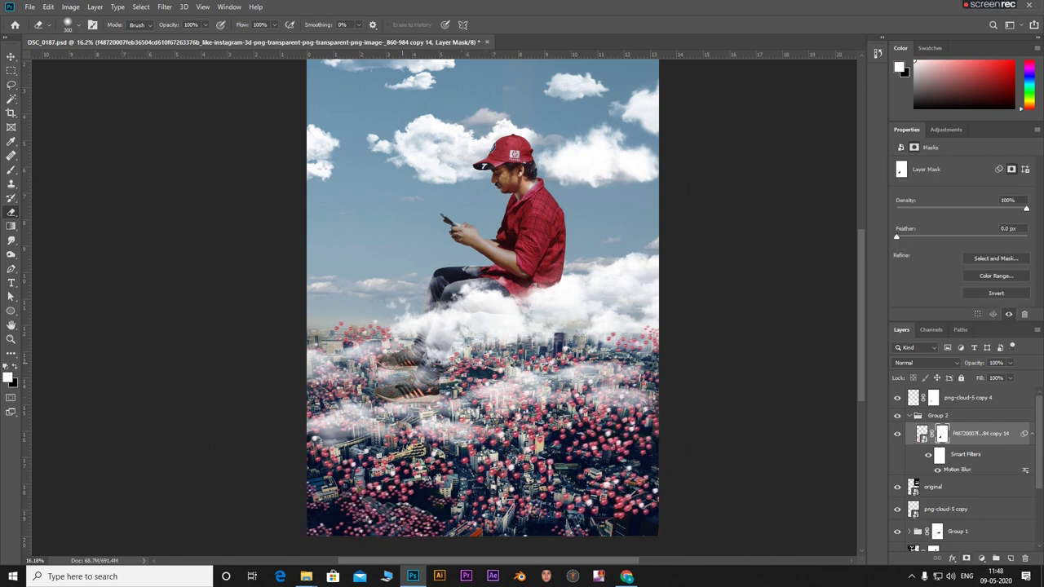
# Step: Test an eraser stroke on the hearts mask, undo it, and adjust eraser flow and brush tip
pyautogui.moveTo(601, 413); pyautogui.dragTo(602, 449)
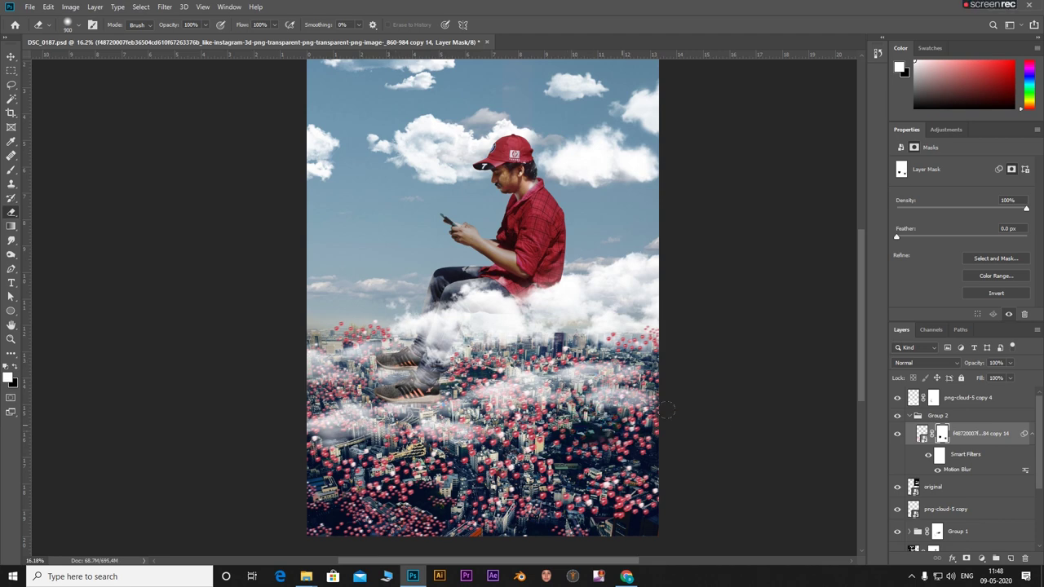
pyautogui.hotkey('ctrl', 'z')
pyautogui.click(274, 24)
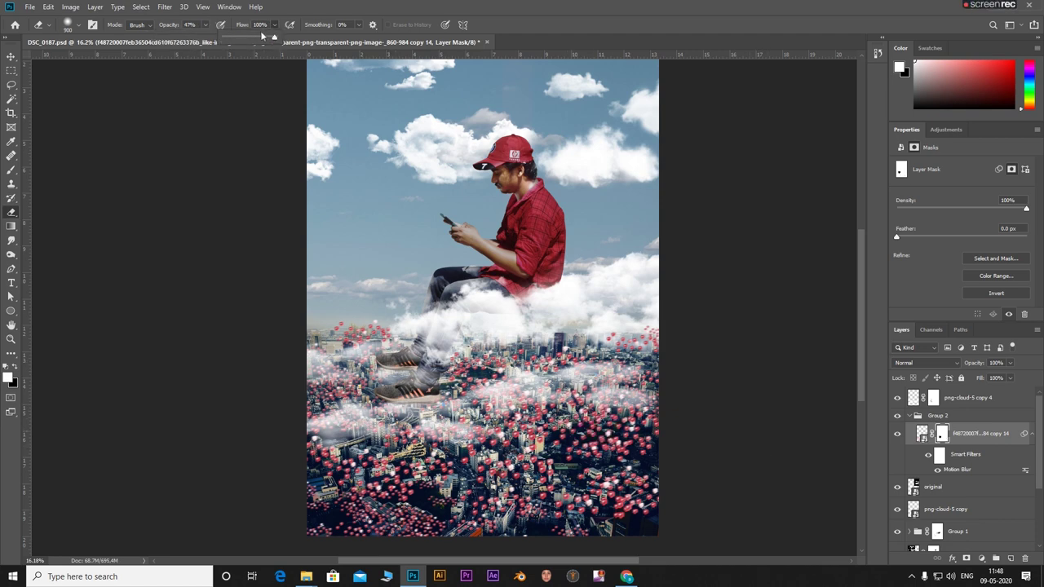
pyautogui.click(82, 24)
pyautogui.scroll(-3, 77, 155)
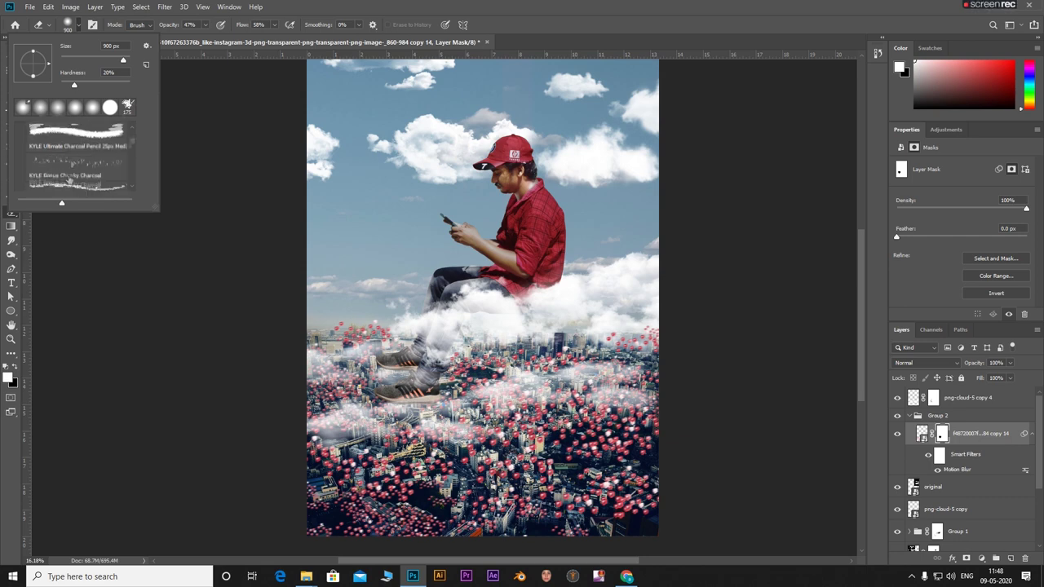
# Step: Try a brush stroke on the mask, undo it, and return to the Eraser
pyautogui.press('b')
pyautogui.click(343, 390)
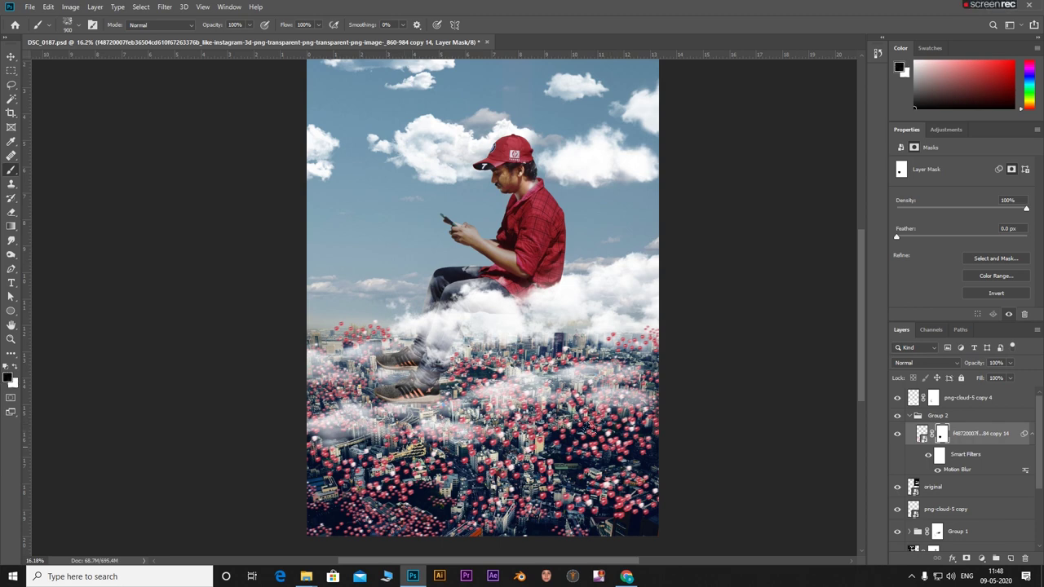
pyautogui.moveTo(590, 427); pyautogui.dragTo(627, 440)
pyautogui.hotkey('ctrl', 'z')
pyautogui.click(79, 25)
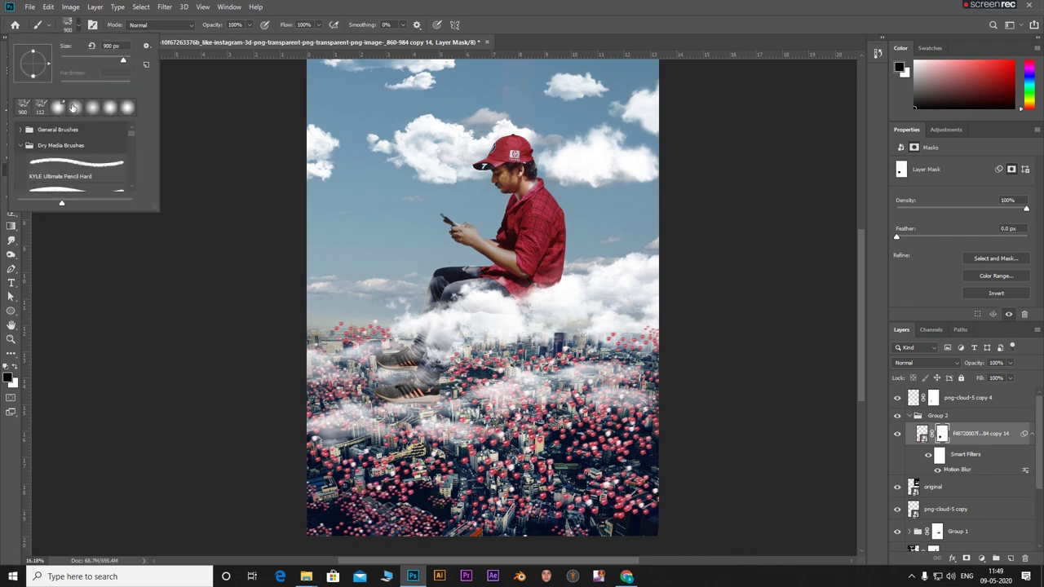
pyautogui.press('e')
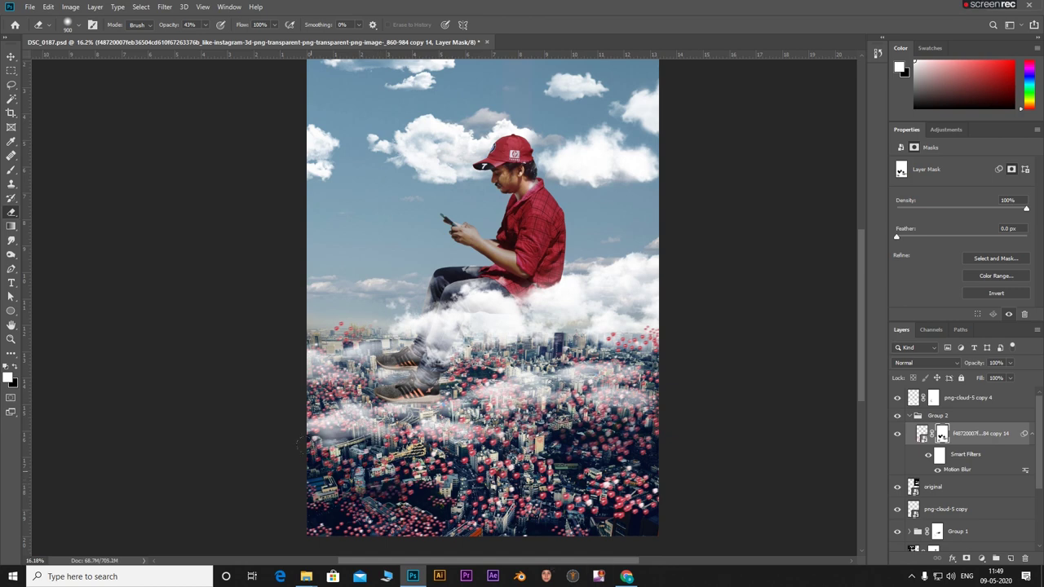
# Step: Erase blurred hearts at the lower right, then fit the whole image in view
pyautogui.moveTo(496, 503); pyautogui.dragTo(636, 506)
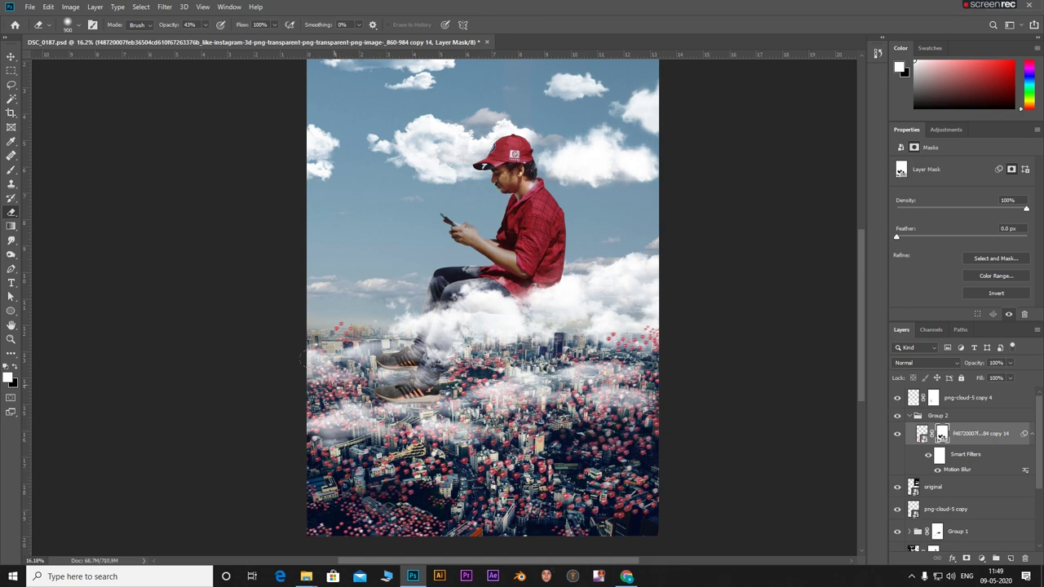
pyautogui.hotkey('ctrl', '-')
pyautogui.hotkey('ctrl', '-')
pyautogui.hotkey('ctrl', '0')
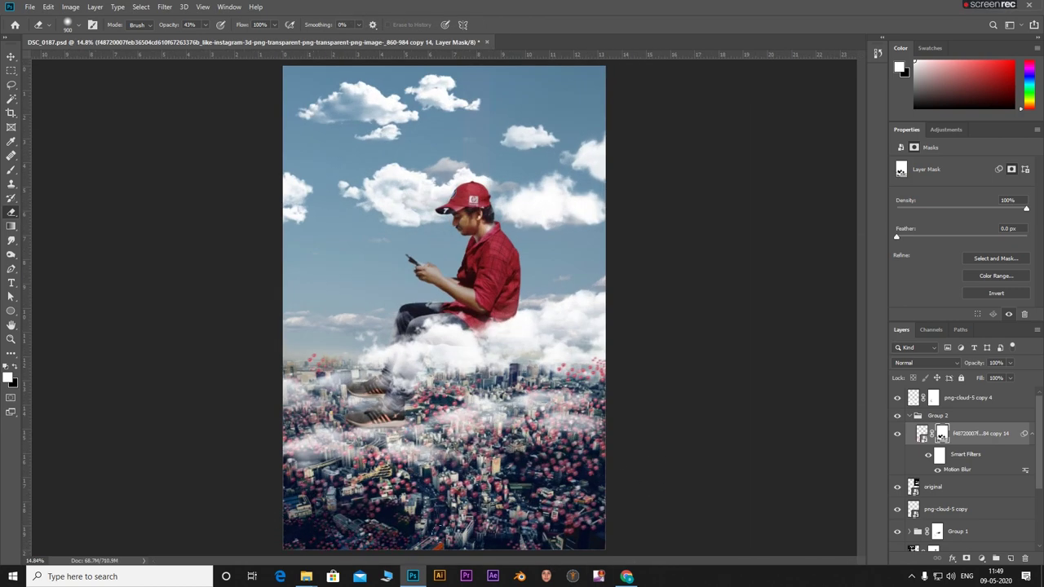
pyautogui.scroll(-2, 590, 434)
pyautogui.scroll(2, 490, 367)
pyautogui.scroll(2, 285, 303)
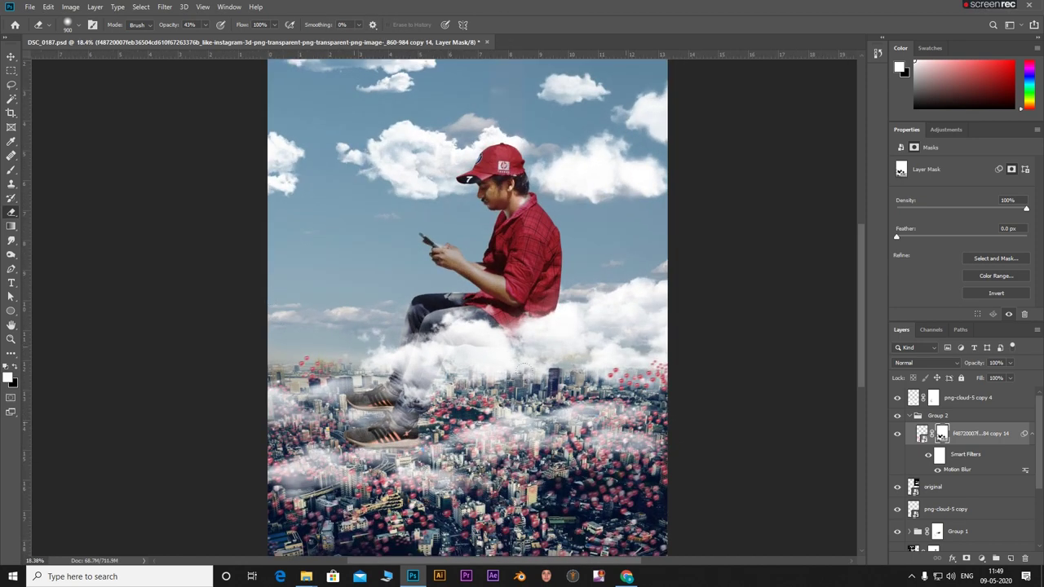
pyautogui.scroll(-1, 586, 336)
pyautogui.scroll(-5, 386, 266)
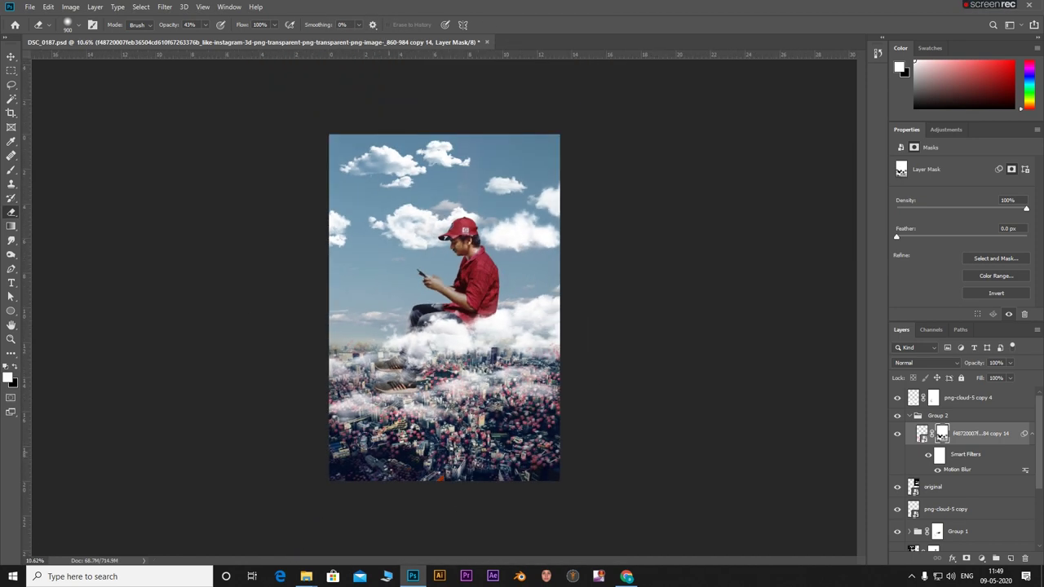
# Step: Enlarge the eraser, lower its opacity, and zoom in on the composite
pyautogui.press(']')
pyautogui.press(']')
pyautogui.press(']')
pyautogui.click(205, 25)
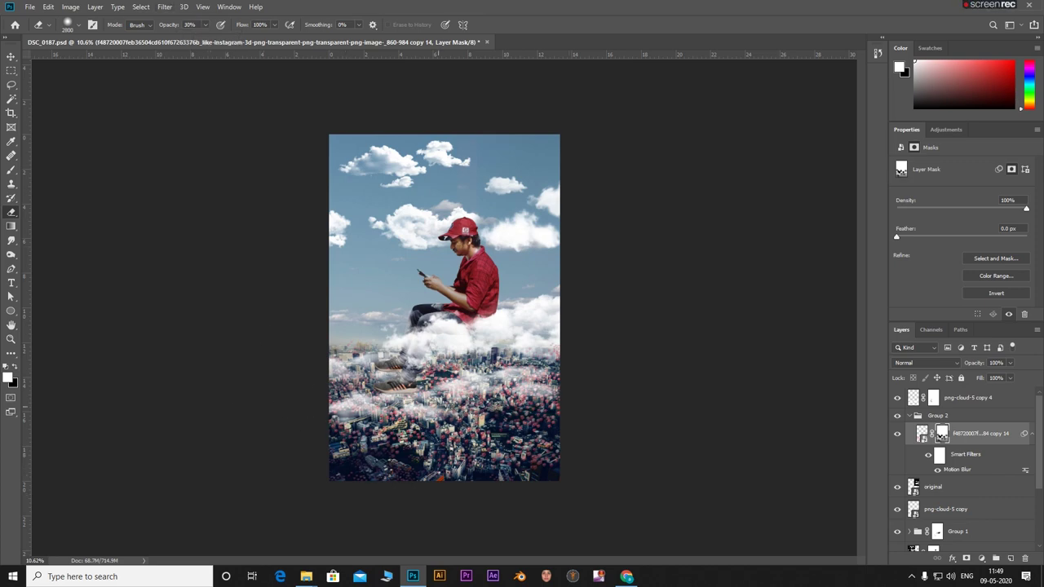
pyautogui.hotkey('ctrl', '+')
pyautogui.hotkey('ctrl', '+')
pyautogui.scroll(-1, 292, 233)
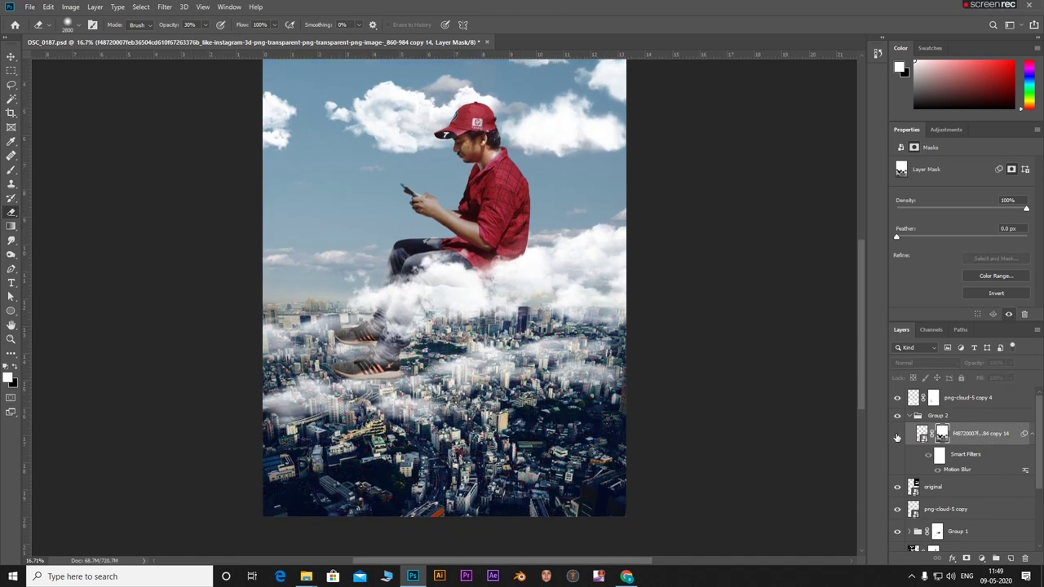
pyautogui.scroll(-2, 292, 232)
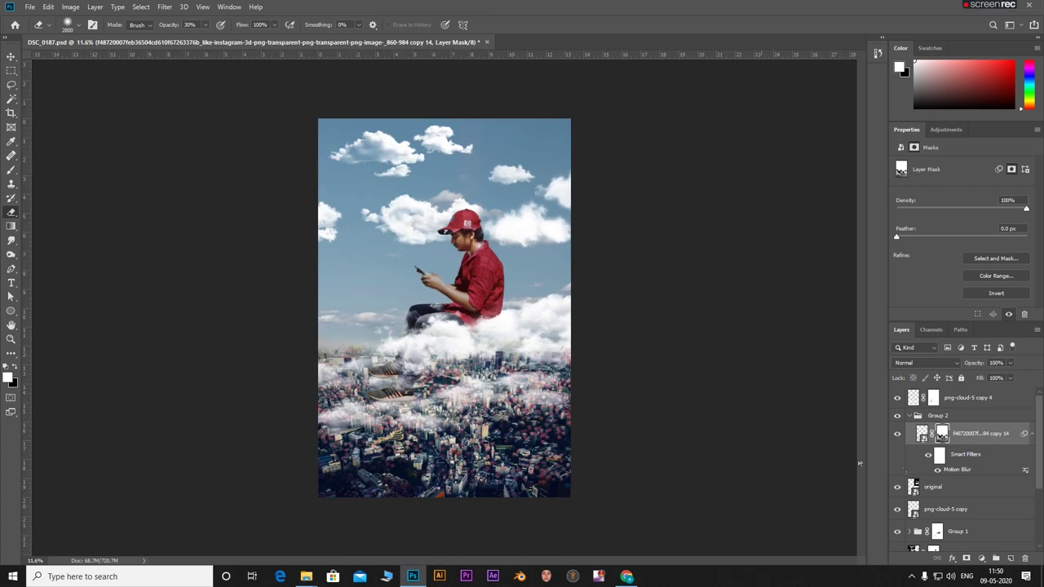
# Step: Drag download (8).jpg from File Explorer into the composite above Group 2
pyautogui.click(960, 417)
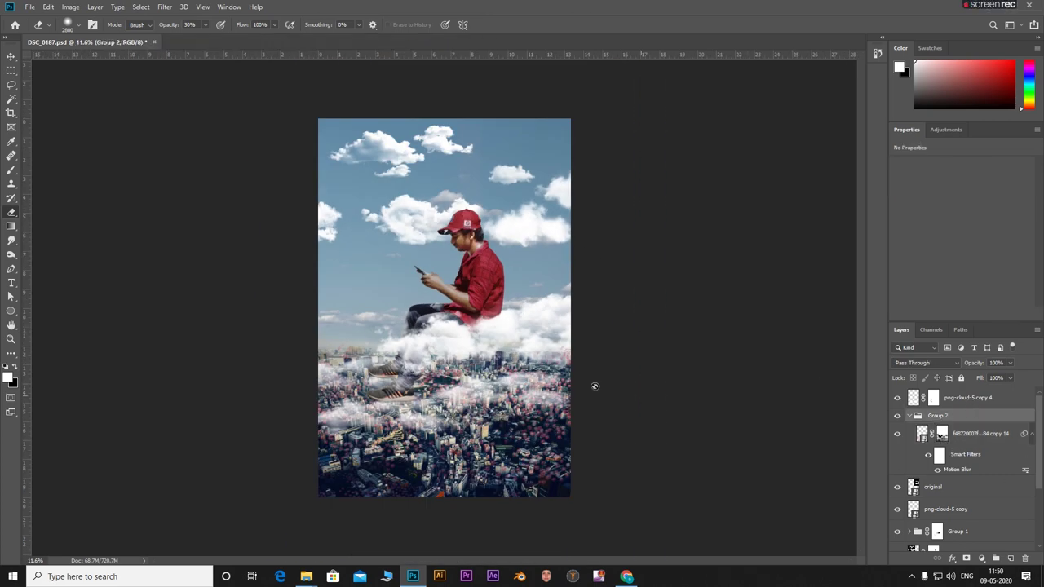
pyautogui.click(249, 523)
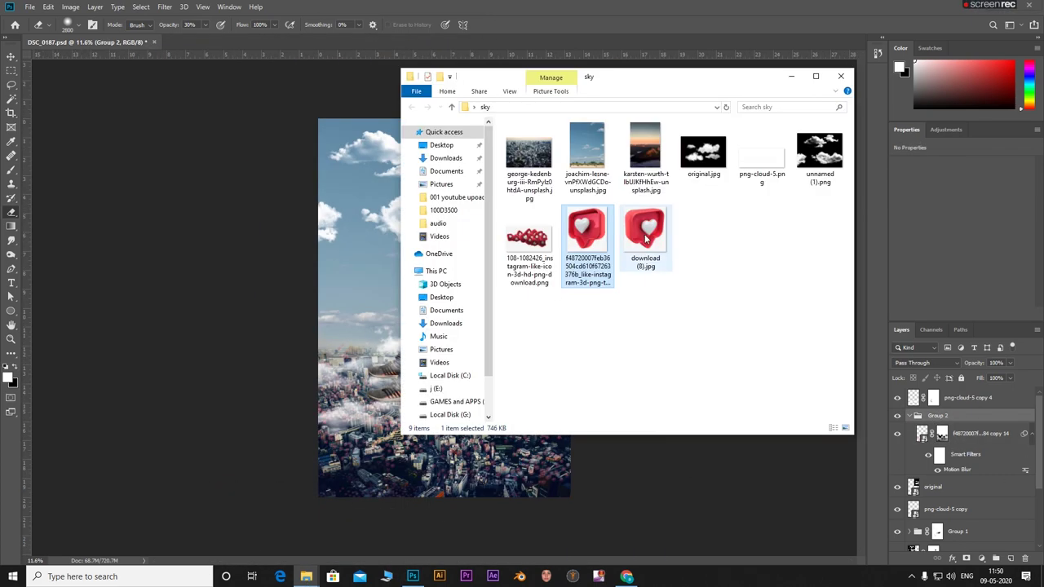
pyautogui.moveTo(637, 228)
pyautogui.mouseDown()
pyautogui.moveTo(444, 306)
pyautogui.moveTo(477, 343)
pyautogui.mouseUp()
# Step: Place the heart beside the man, rasterize it, and delete its white background
pyautogui.moveTo(444, 309); pyautogui.dragTo(357, 287)
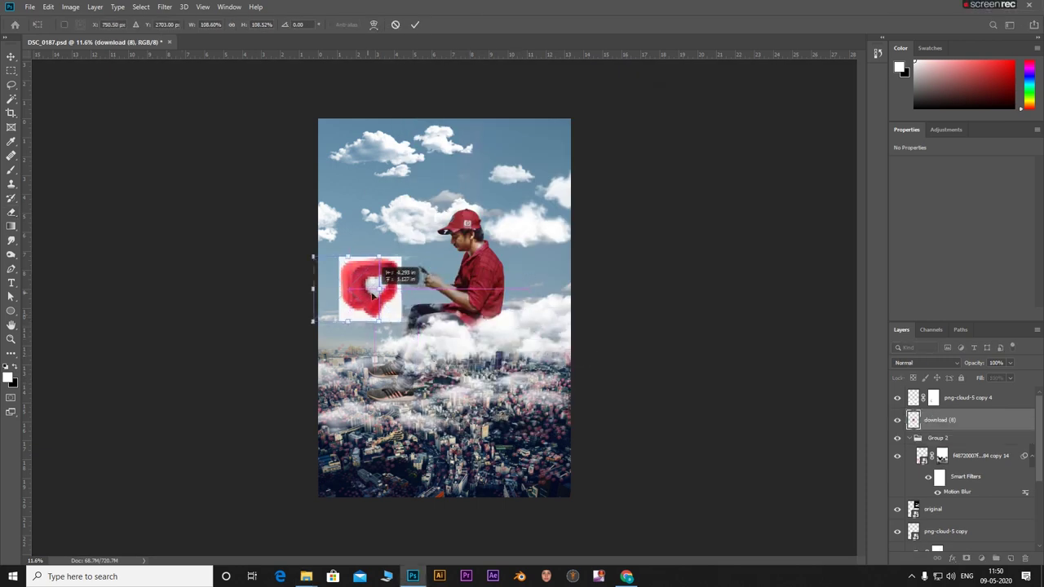
pyautogui.click(415, 26)
pyautogui.press('w')
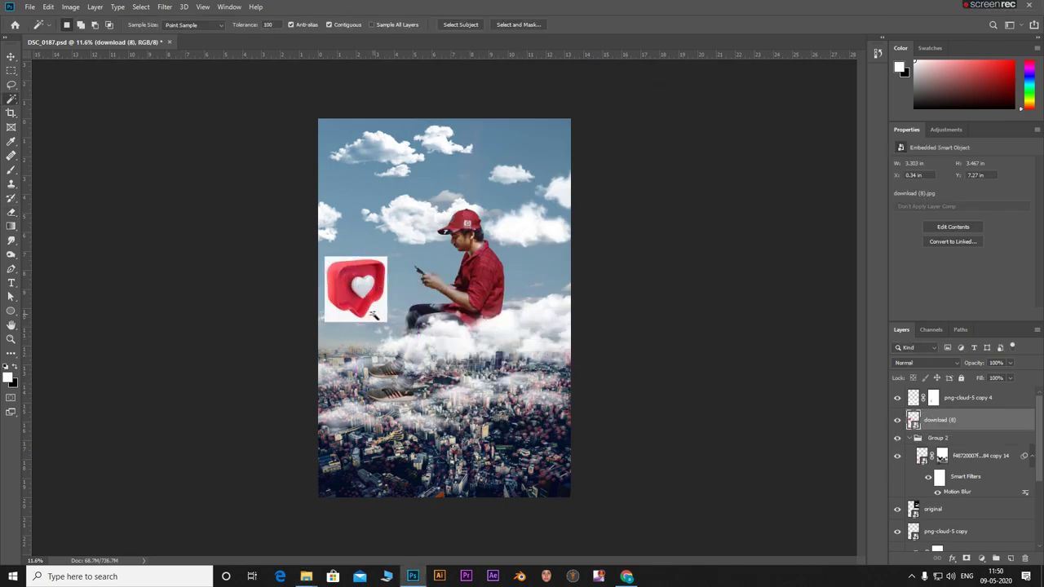
pyautogui.rightClick(940, 423)
pyautogui.click(829, 295)
pyautogui.press('Delete')
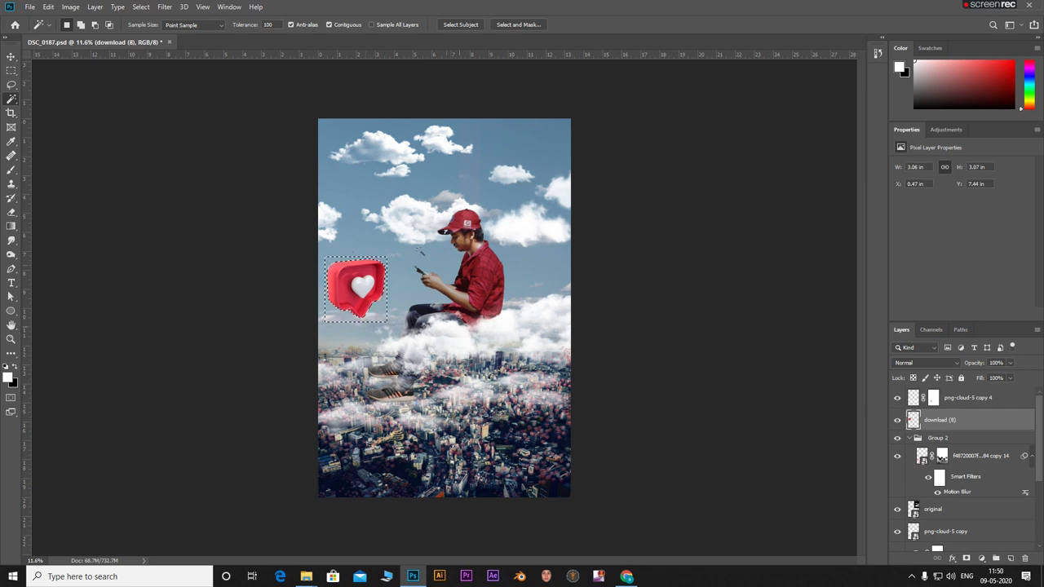
pyautogui.hotkey('ctrl', 'd')
# Step: Tilt the heart slightly and slim it with Free Transform
pyautogui.hotkey('ctrl', 't')
pyautogui.moveTo(331, 319); pyautogui.dragTo(331, 259)
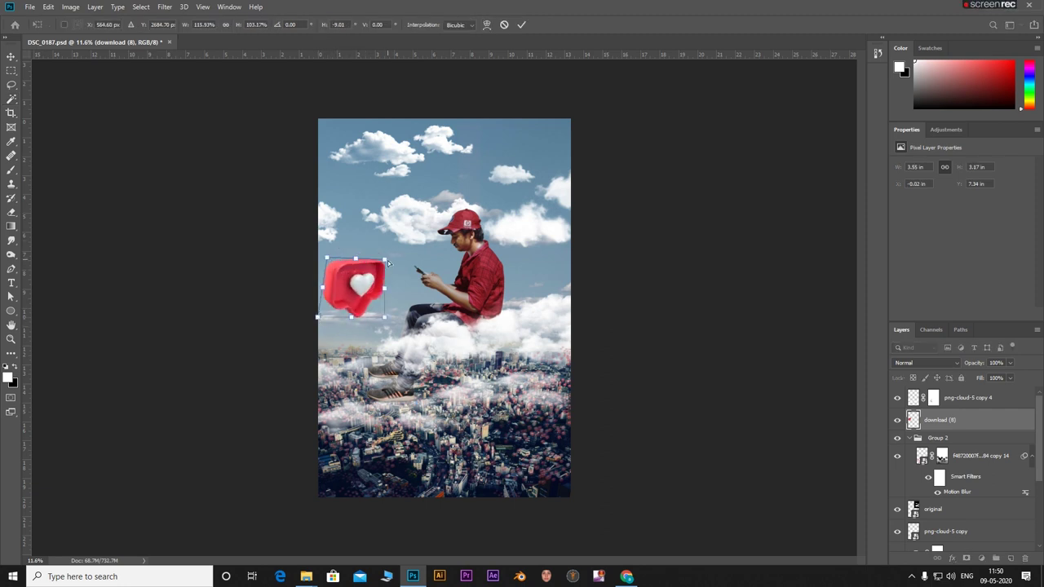
pyautogui.moveTo(331, 260); pyautogui.dragTo(360, 311)
pyautogui.click(522, 25)
# Step: Duplicate the heart twice, placing copies at the right edge and just below it
pyautogui.press('w')
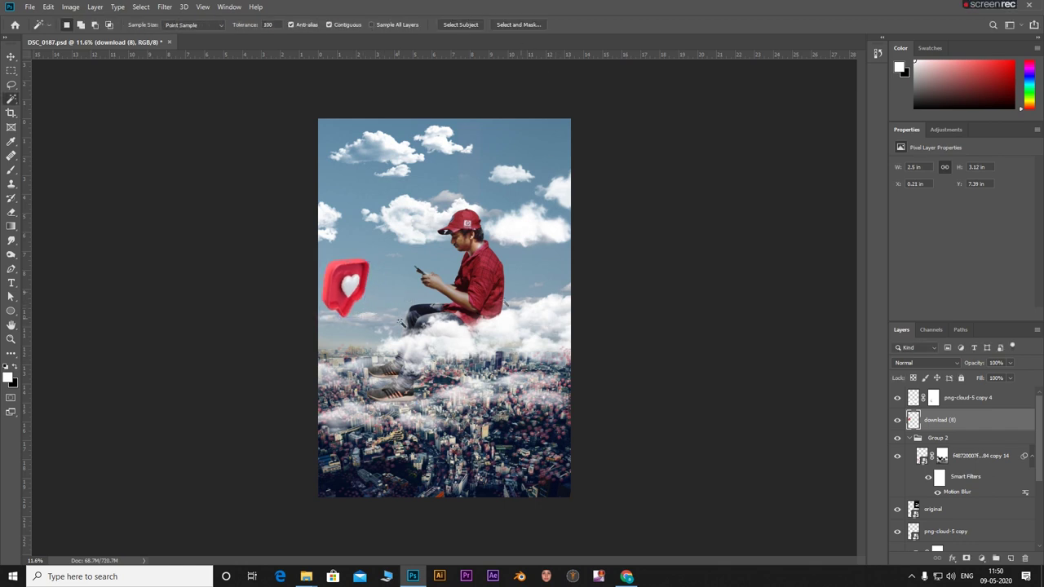
pyautogui.hotkey('ctrl', 't')
pyautogui.moveTo(357, 317)
pyautogui.mouseDown()
pyautogui.moveTo(561, 341)
pyautogui.moveTo(582, 296)
pyautogui.mouseUp()
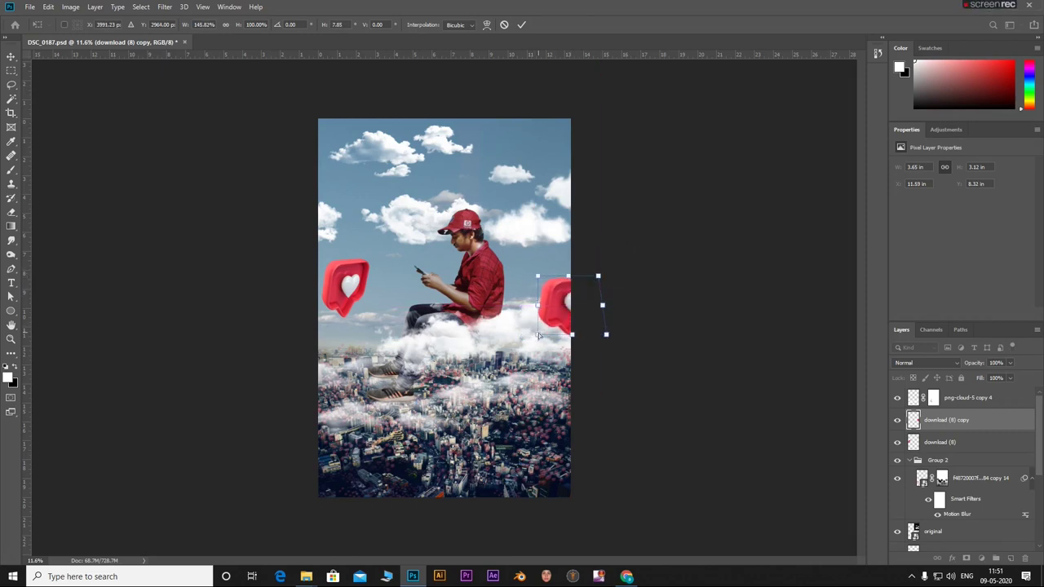
pyautogui.press('Return')
pyautogui.press('w')
pyautogui.hotkey('ctrl', 'j')
pyautogui.hotkey('ctrl', 't')
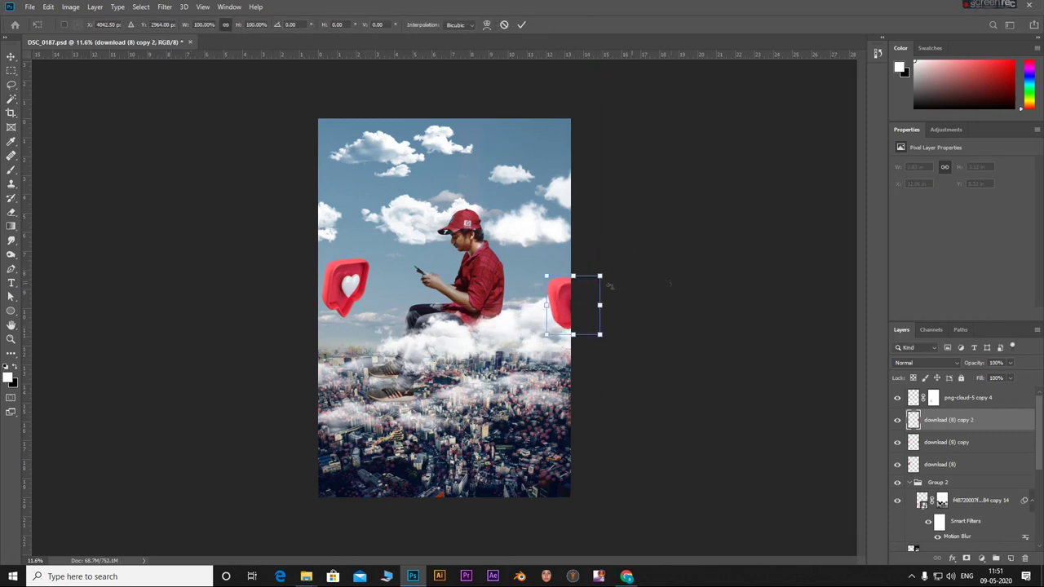
pyautogui.moveTo(561, 306)
pyautogui.mouseDown()
pyautogui.moveTo(535, 343)
pyautogui.moveTo(549, 365)
pyautogui.moveTo(556, 328)
pyautogui.mouseUp()
pyautogui.press('Return')
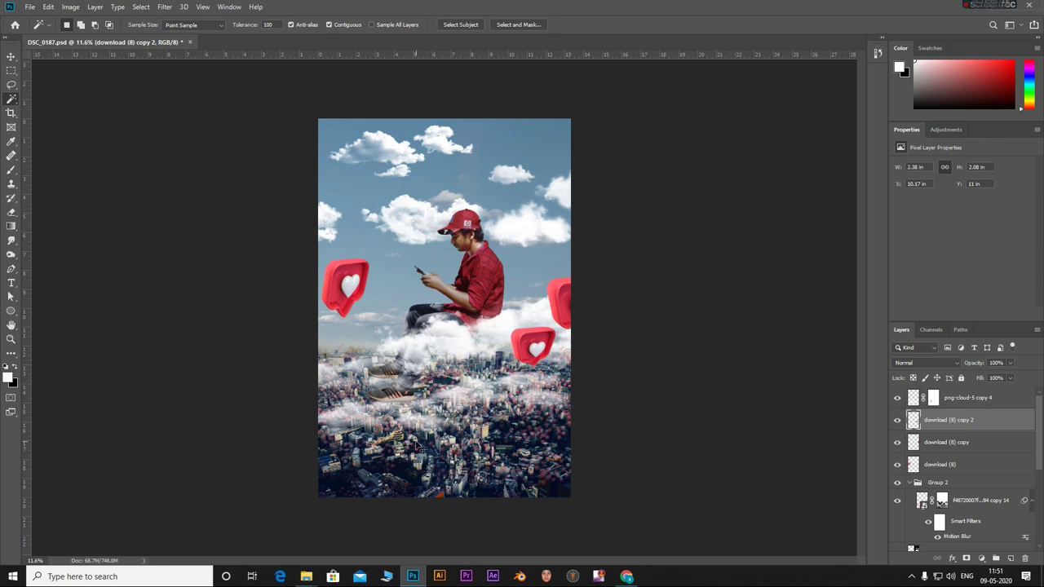
# Step: Add an enlarged heart copy near the man's legs and another small heart copy
pyautogui.hotkey('ctrl', 'j')
pyautogui.hotkey('ctrl', 't')
pyautogui.moveTo(537, 349); pyautogui.dragTo(387, 310)
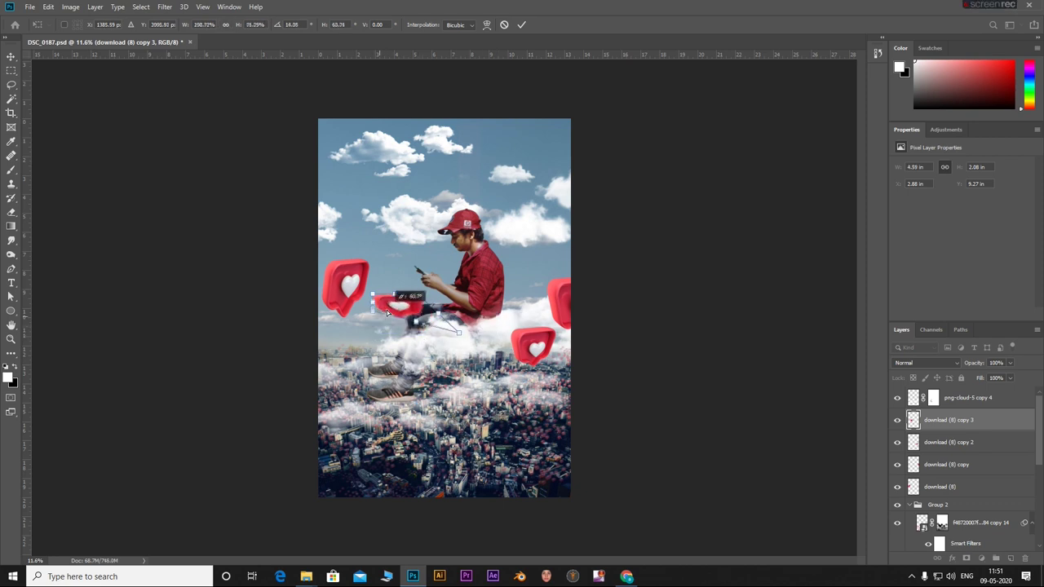
pyautogui.moveTo(387, 310)
pyautogui.mouseDown()
pyautogui.moveTo(473, 342)
pyautogui.moveTo(520, 323)
pyautogui.moveTo(510, 293)
pyautogui.moveTo(504, 310)
pyautogui.moveTo(538, 311)
pyautogui.mouseUp()
pyautogui.click(521, 25)
pyautogui.press('w')
pyautogui.hotkey('ctrl', 'j')
pyautogui.hotkey('ctrl', 't')
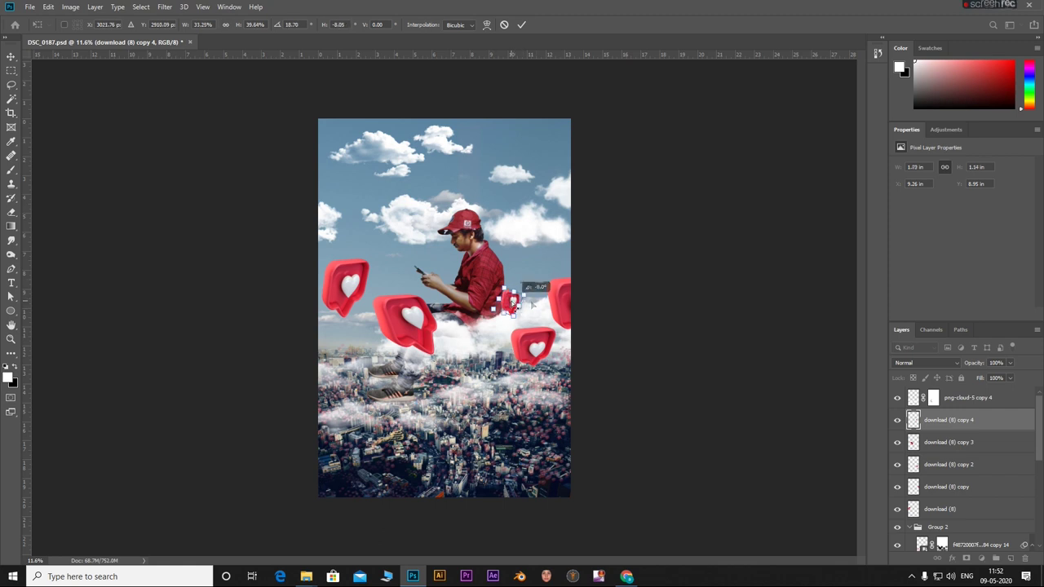
pyautogui.press('Return')
pyautogui.press('w')
# Step: Add a smaller heart copy below-left, then duplicate it once more
pyautogui.hotkey('ctrl', 'j')
pyautogui.hotkey('ctrl', 't')
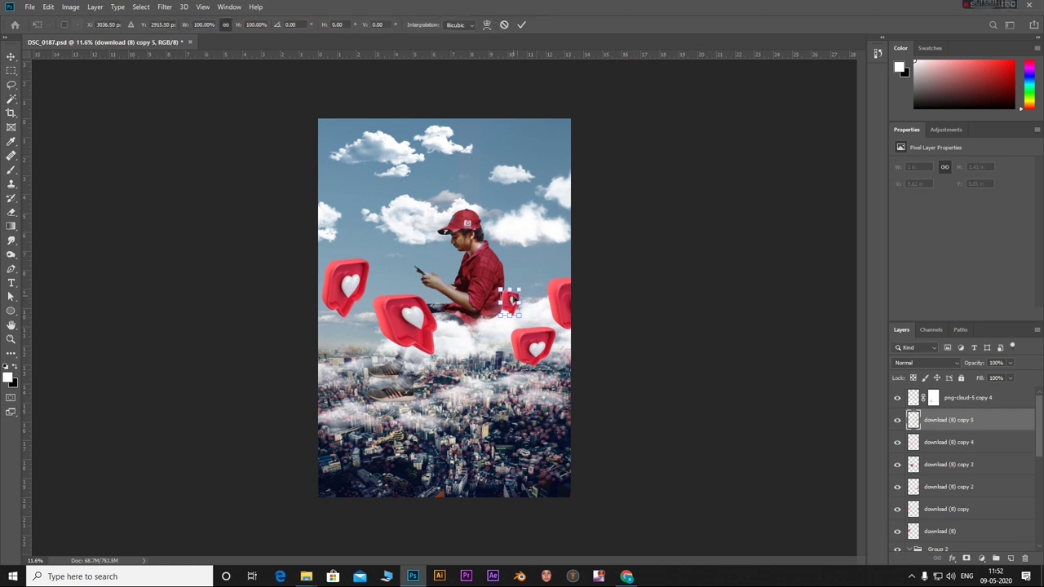
pyautogui.moveTo(510, 304)
pyautogui.mouseDown()
pyautogui.moveTo(488, 325)
pyautogui.moveTo(491, 313)
pyautogui.mouseUp()
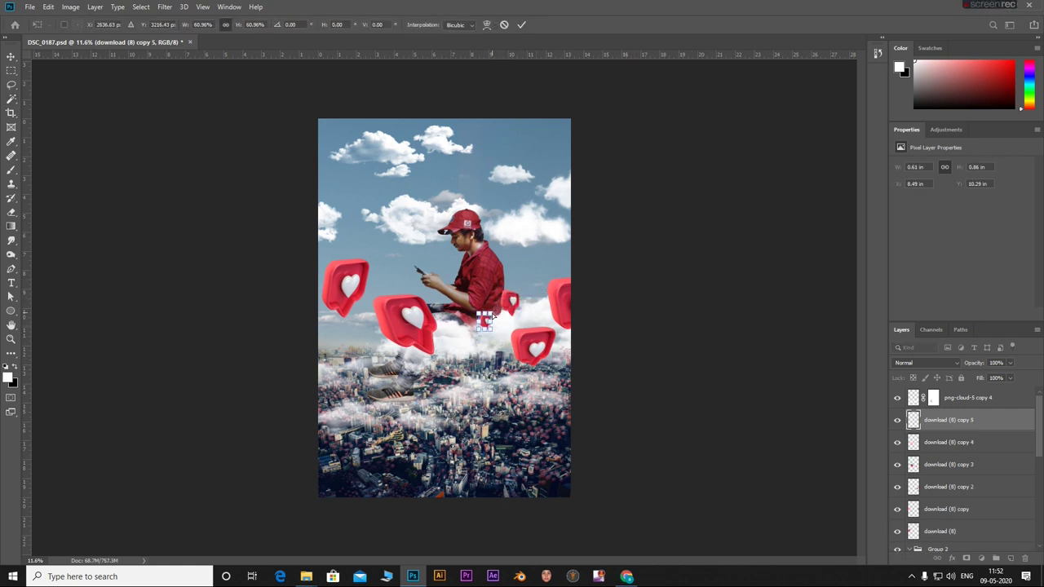
pyautogui.click(521, 24)
pyautogui.press('w')
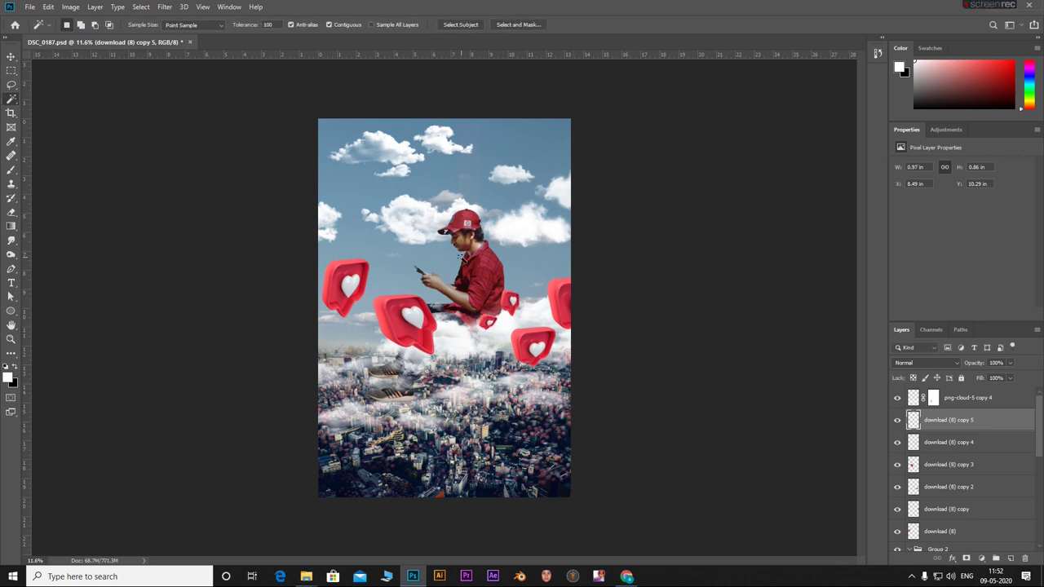
pyautogui.hotkey('ctrl', 'j')
pyautogui.hotkey('ctrl', 't')
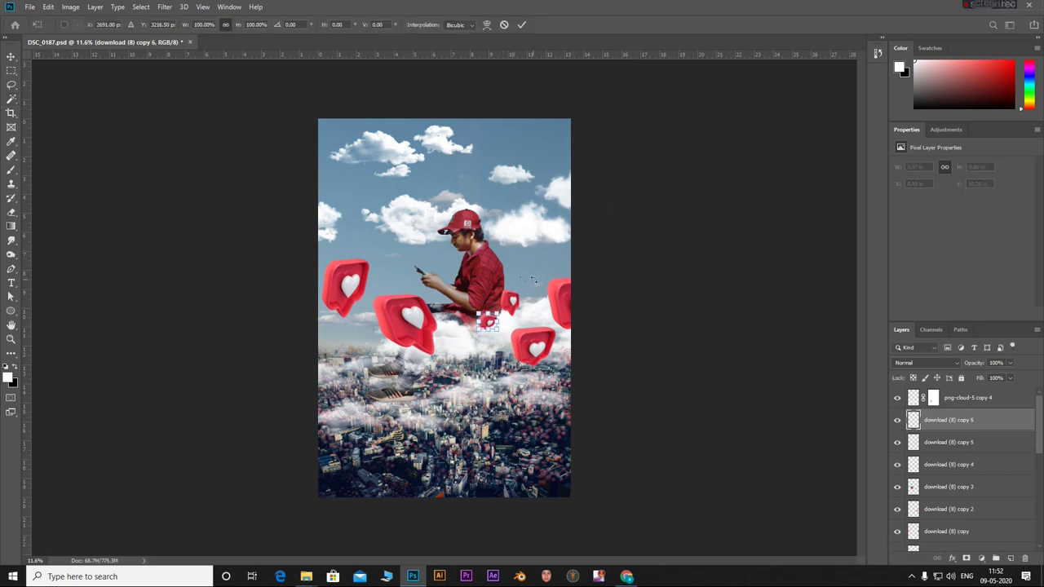
# Step: Move the small heart copy up into the upper-left sky and enlarge it
pyautogui.moveTo(487, 320)
pyautogui.mouseDown()
pyautogui.moveTo(373, 175)
pyautogui.moveTo(478, 121)
pyautogui.mouseUp()
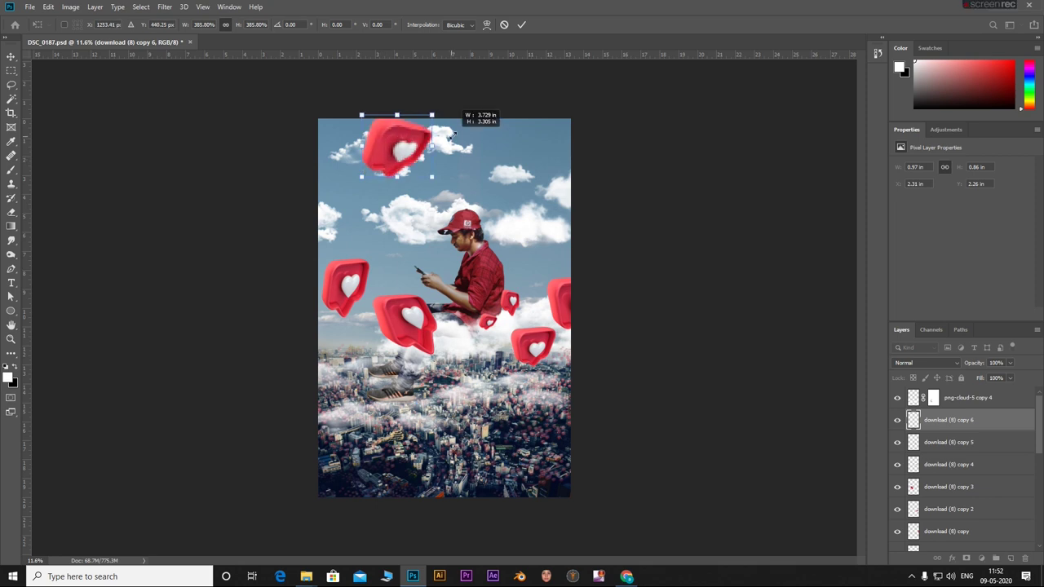
pyautogui.moveTo(396, 155)
pyautogui.mouseDown()
pyautogui.moveTo(392, 197)
pyautogui.moveTo(439, 187)
pyautogui.moveTo(398, 230)
pyautogui.moveTo(385, 162)
pyautogui.moveTo(411, 141)
pyautogui.moveTo(390, 190)
pyautogui.mouseUp()
pyautogui.click(522, 24)
pyautogui.hotkey('ctrl', 't')
pyautogui.click(522, 24)
# Step: Duplicate the sky heart and try widening and tilting it, then cancel the skew
pyautogui.hotkey('ctrl', 'alt', 't')
pyautogui.click(522, 24)
pyautogui.hotkey('ctrl', 't')
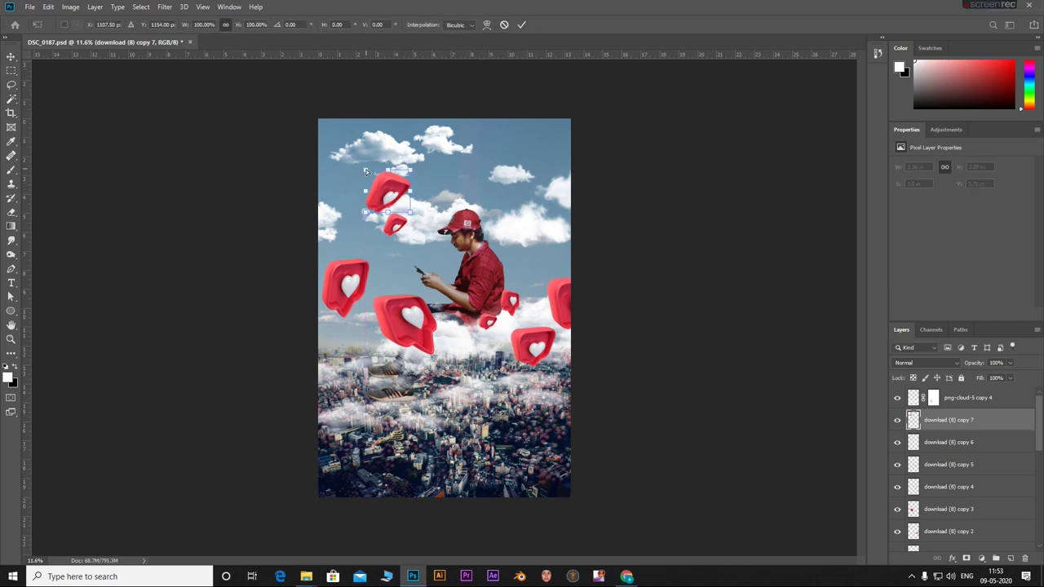
pyautogui.moveTo(366, 171)
pyautogui.mouseDown()
pyautogui.moveTo(344, 216)
pyautogui.moveTo(482, 219)
pyautogui.mouseUp()
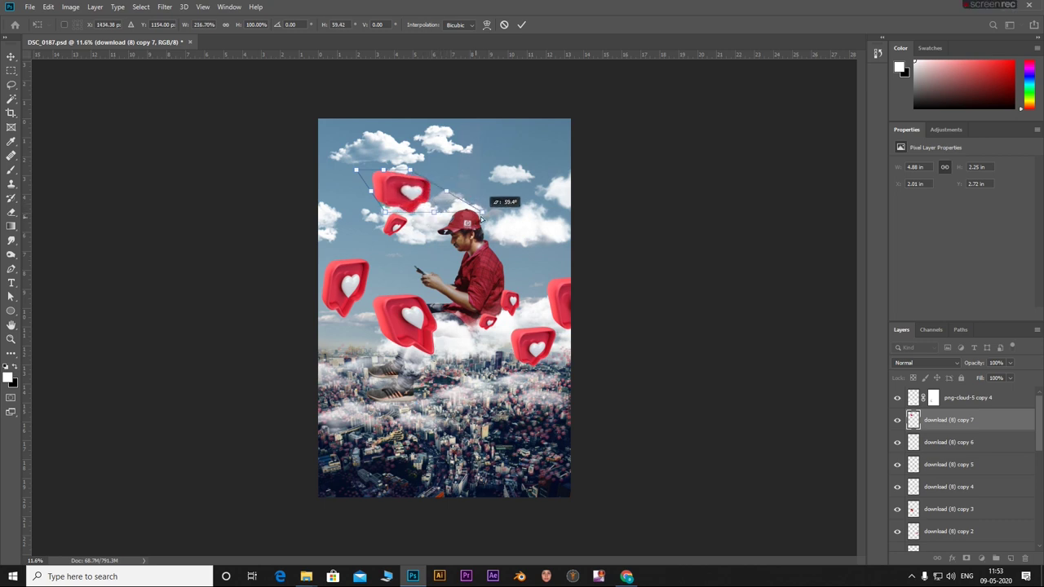
pyautogui.press('Escape')
# Step: Select a lower heart layer and duplicate it as copy 8
pyautogui.hotkey('alt', '[')
pyautogui.hotkey('alt', '[')
pyautogui.hotkey('alt', '[')
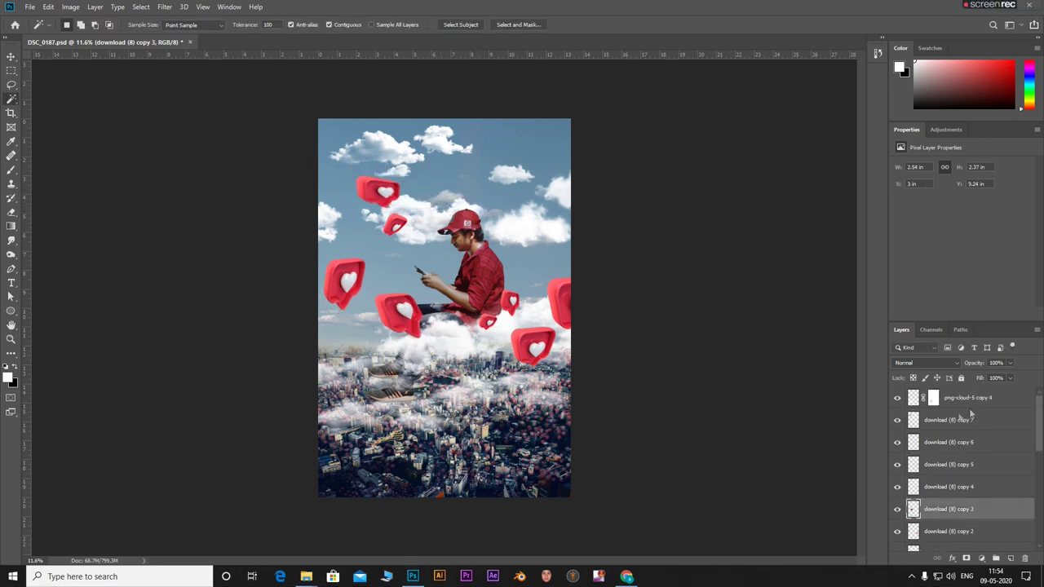
pyautogui.click(971, 419)
pyautogui.hotkey('ctrl', 'j')
pyautogui.hotkey('ctrl', 't')
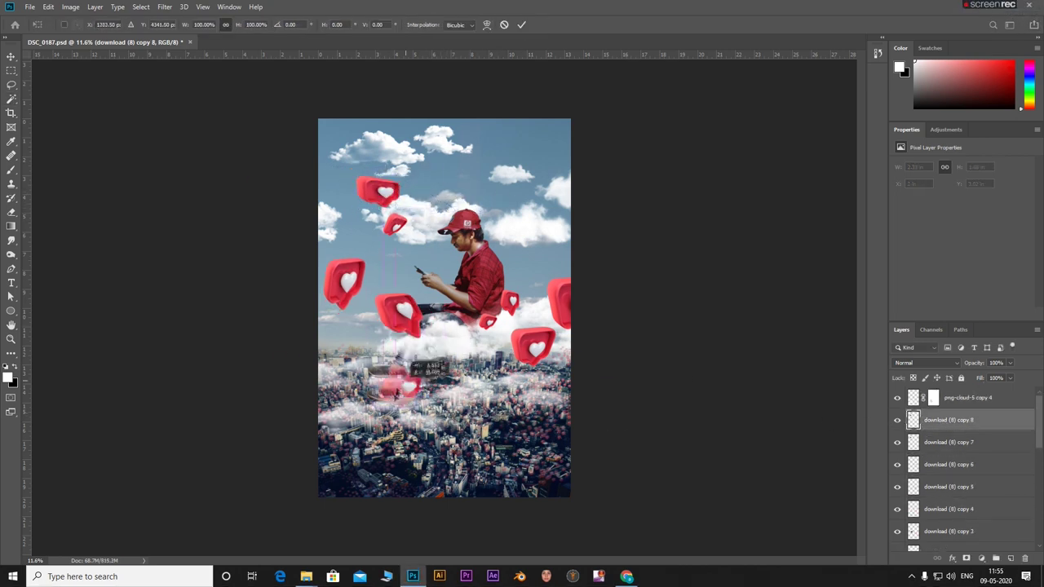
# Step: Stretch and skew the heart copy into a long streak over the lower city
pyautogui.moveTo(397, 380)
pyautogui.mouseDown()
pyautogui.moveTo(707, 366)
pyautogui.moveTo(602, 368)
pyautogui.mouseUp()
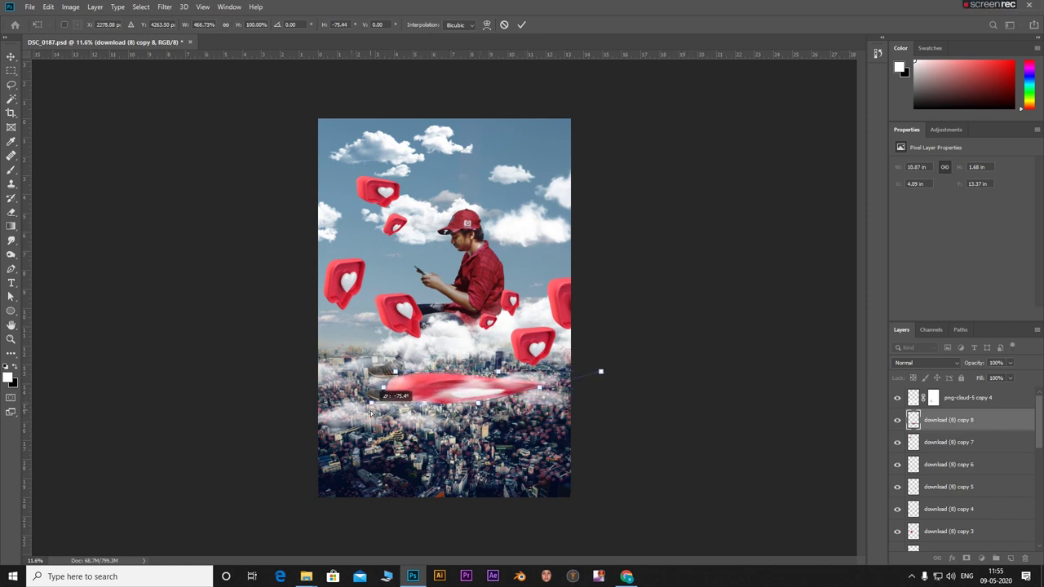
pyautogui.moveTo(377, 398); pyautogui.dragTo(356, 424)
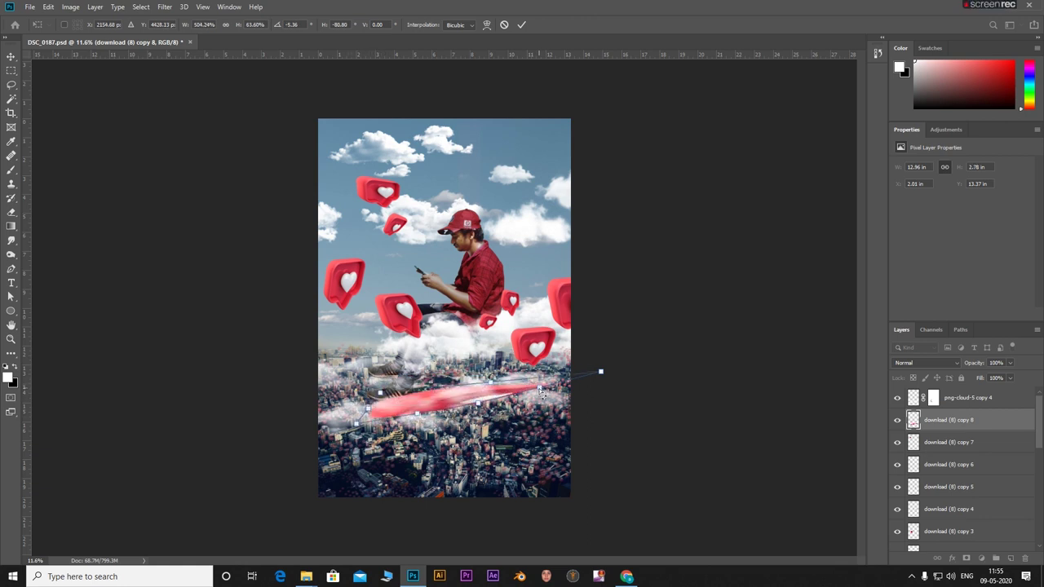
pyautogui.moveTo(540, 391); pyautogui.dragTo(531, 400)
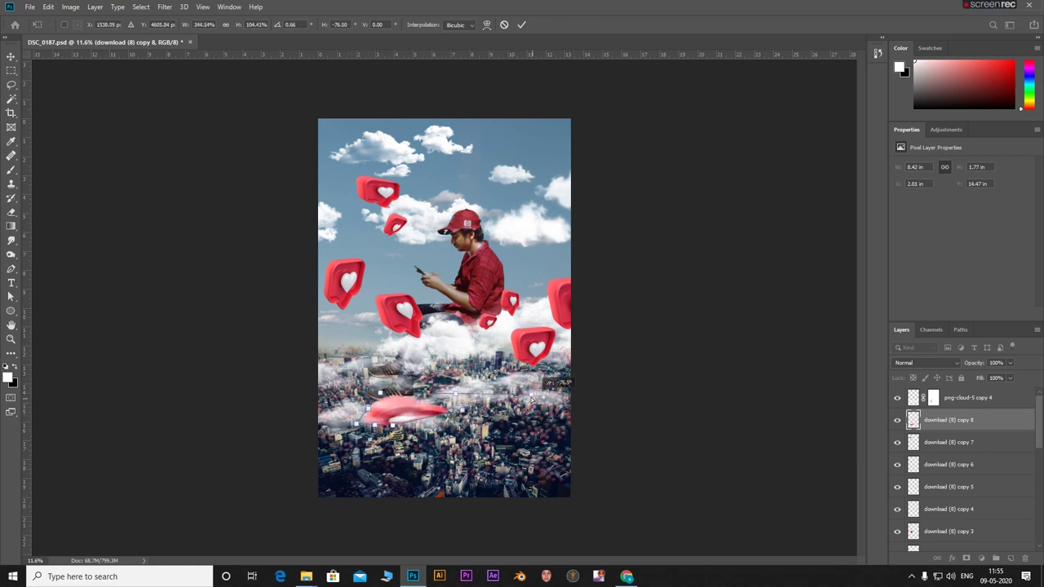
pyautogui.moveTo(531, 400); pyautogui.dragTo(522, 414)
pyautogui.click(521, 24)
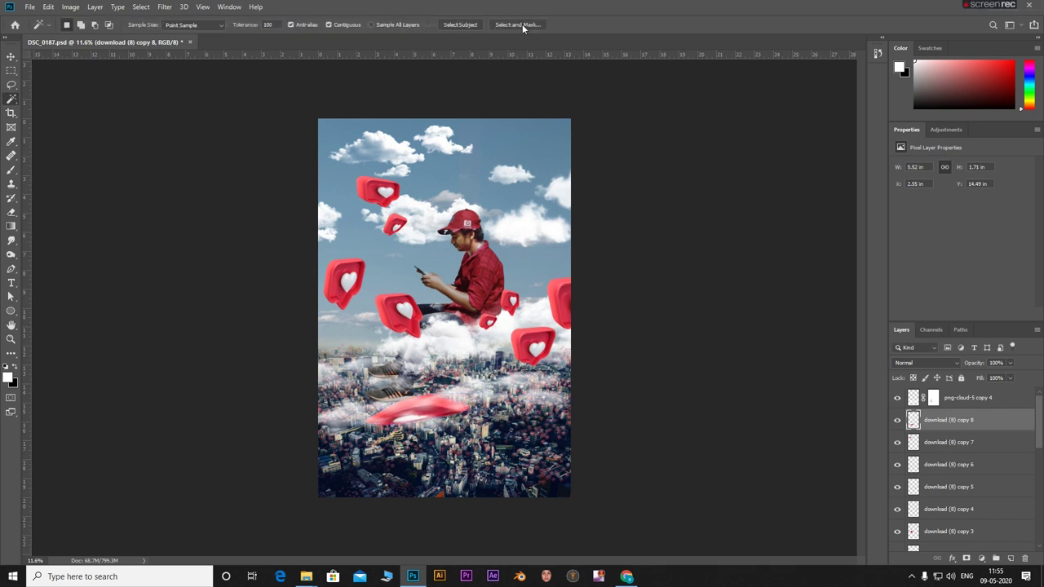
# Step: Rotate the heart to tilt downward and shrink it to about half width
pyautogui.hotkey('ctrl', 't')
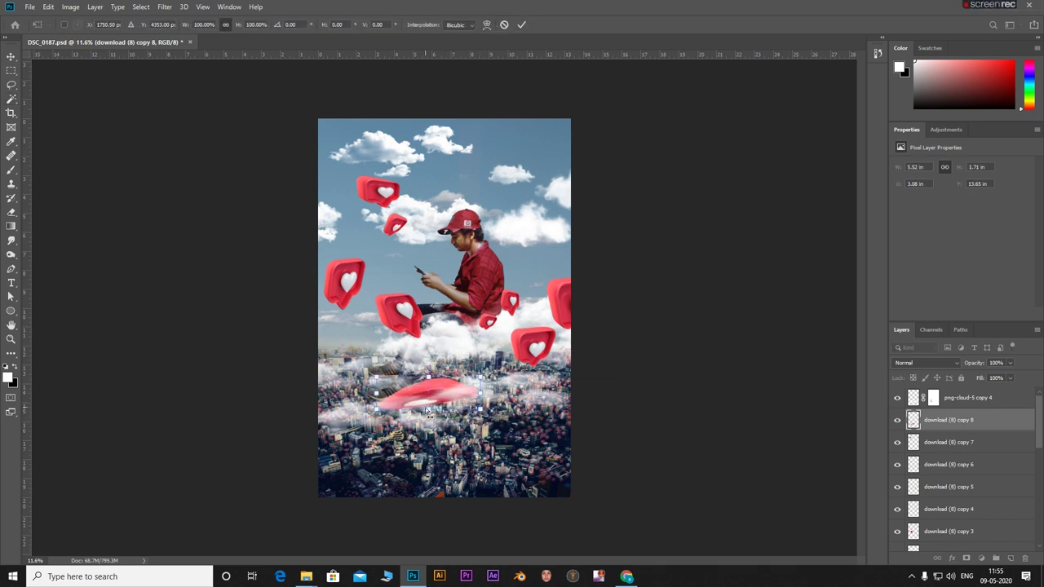
pyautogui.moveTo(426, 412)
pyautogui.mouseDown()
pyautogui.moveTo(511, 470)
pyautogui.moveTo(507, 430)
pyautogui.mouseUp()
pyautogui.moveTo(406, 477); pyautogui.dragTo(474, 400)
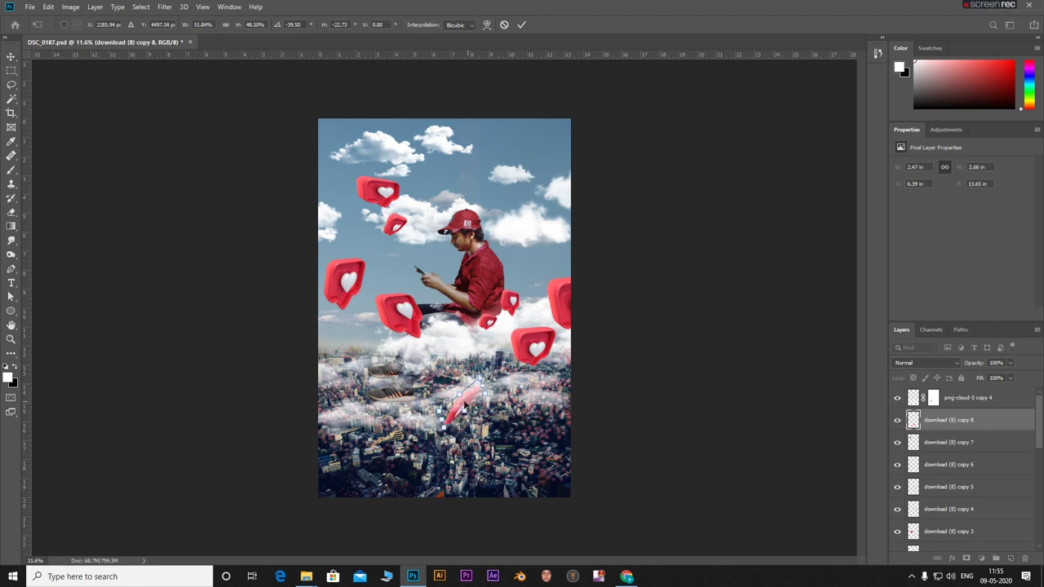
pyautogui.press('Return')
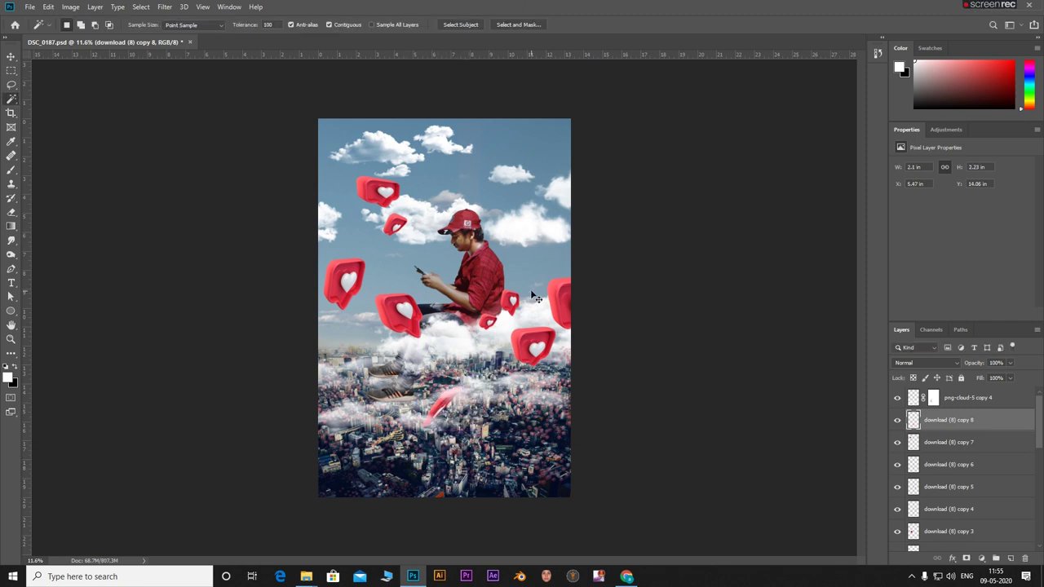
# Step: Duplicate the heart to the left edge and restack copy 8 above png-cloud-5 copy 4
pyautogui.hotkey('ctrl', 'alt', 't')
pyautogui.moveTo(444, 404)
pyautogui.mouseDown()
pyautogui.moveTo(555, 398)
pyautogui.moveTo(569, 416)
pyautogui.moveTo(487, 343)
pyautogui.moveTo(311, 347)
pyautogui.mouseUp()
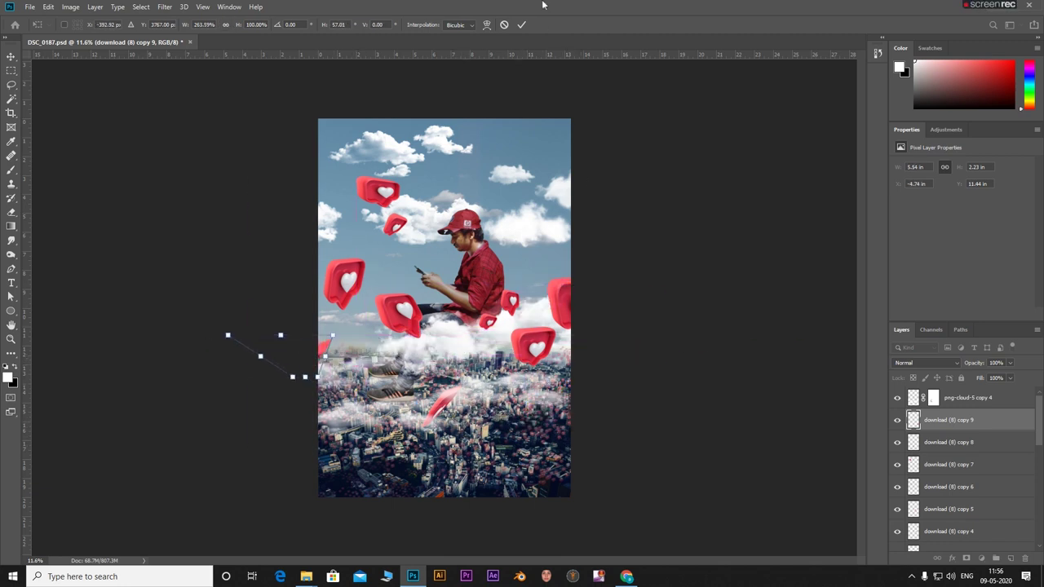
pyautogui.press('Return')
pyautogui.press('w')
pyautogui.moveTo(960, 449); pyautogui.dragTo(995, 398)
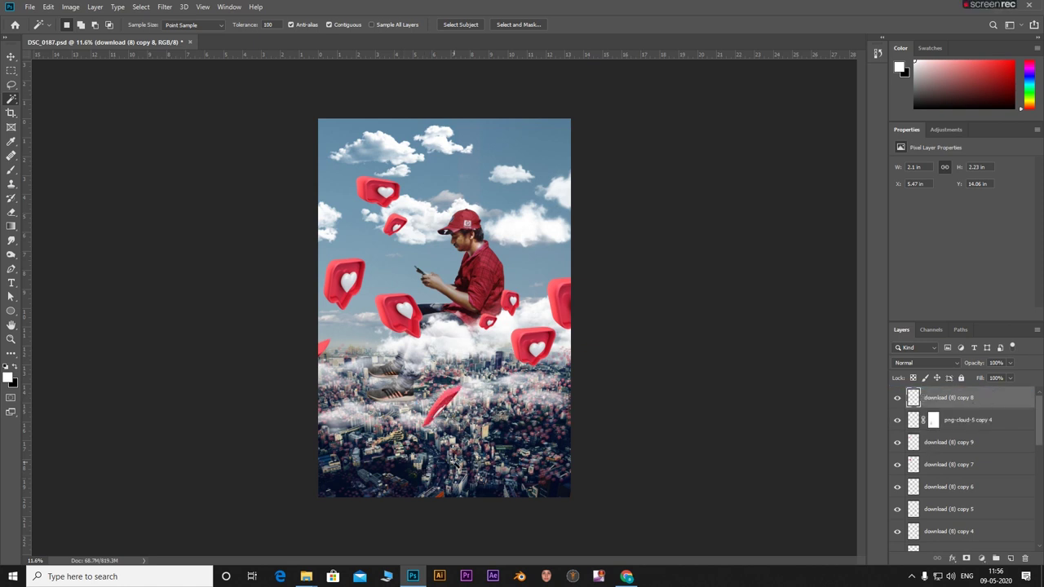
# Step: Return copy 8 to the top of the stack and add a layer mask to it
pyautogui.press('e')
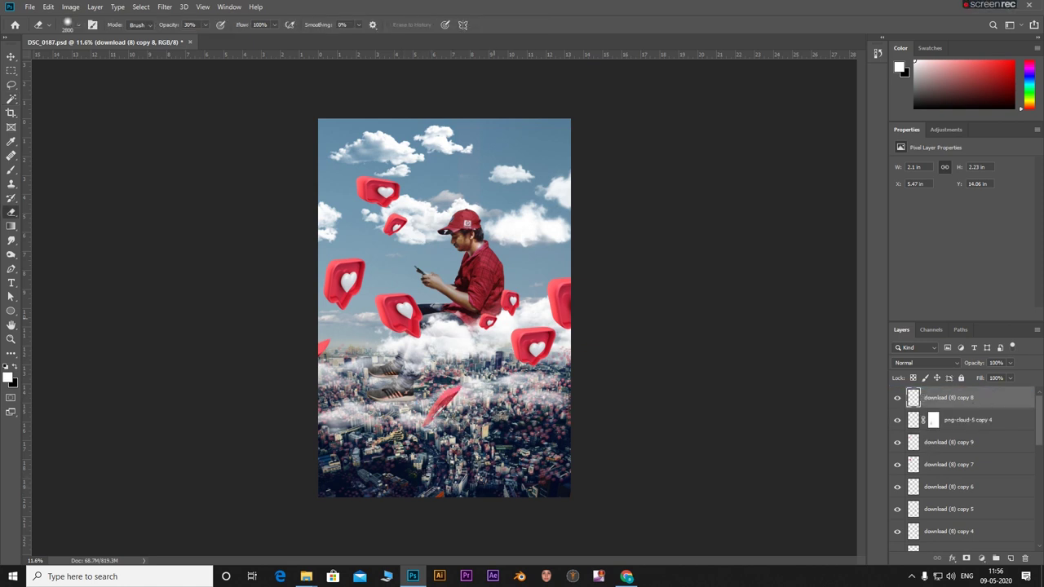
pyautogui.press('x')
pyautogui.hotkey('ctrl', '[')
pyautogui.hotkey('ctrl', '[')
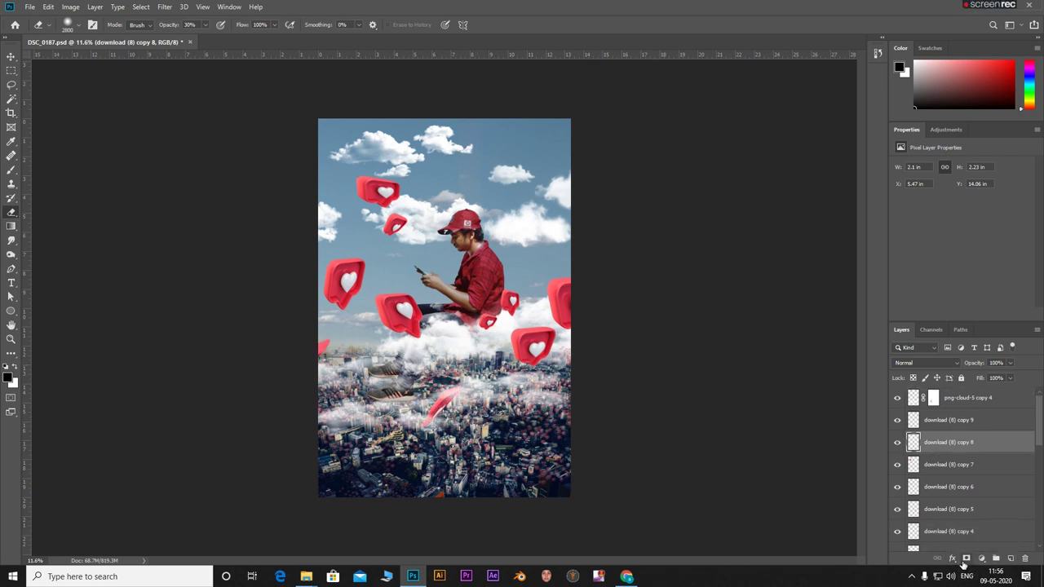
pyautogui.hotkey('ctrl', ']')
pyautogui.hotkey('ctrl', ']')
pyautogui.click(967, 558)
pyautogui.press('x')
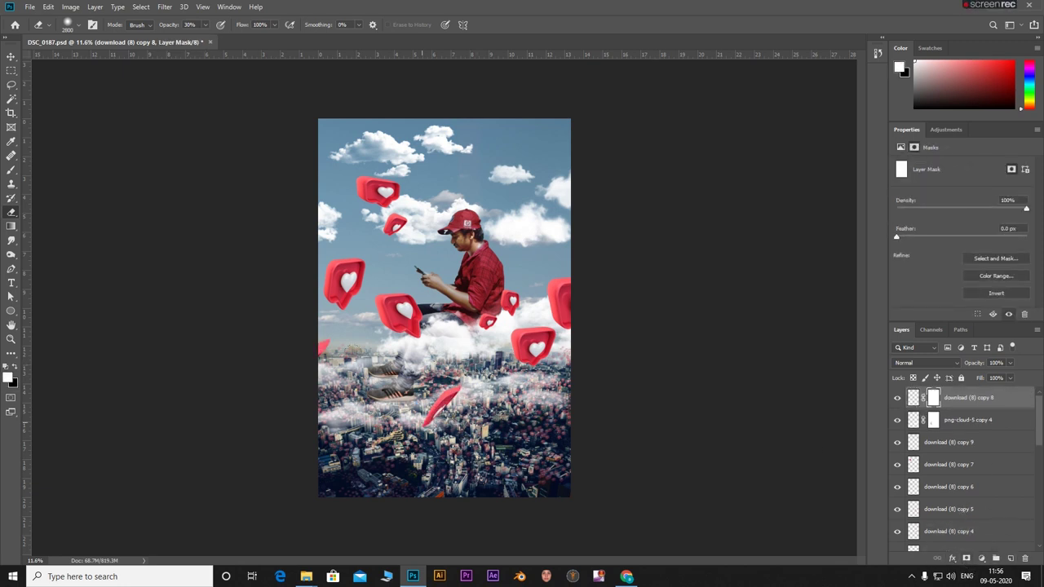
# Step: Choose a soft round brush and set up the Eraser with black foreground
pyautogui.press('b')
pyautogui.click(78, 25)
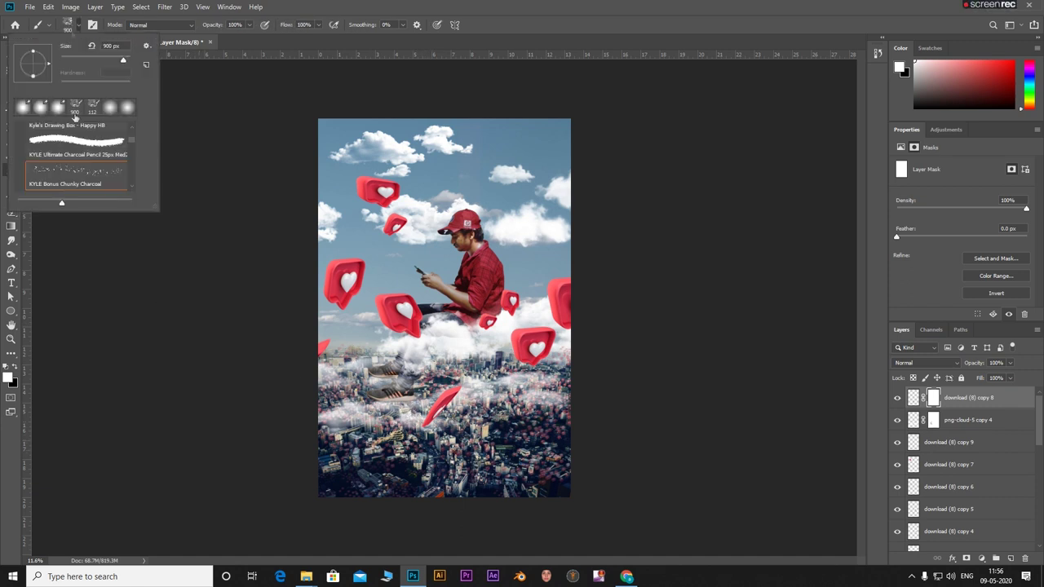
pyautogui.click(25, 110)
pyautogui.press('e')
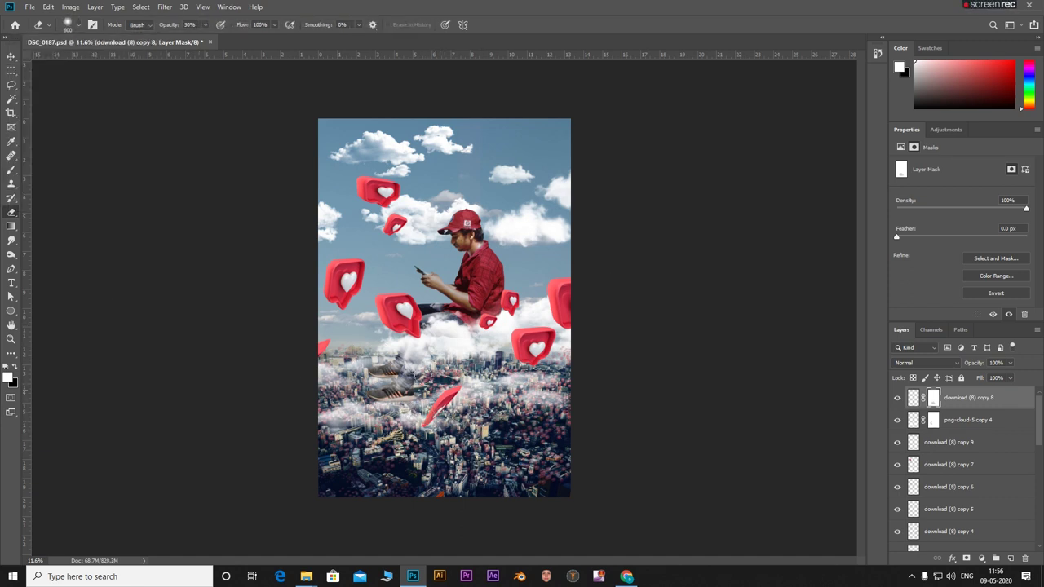
pyautogui.press('x')
# Step: Duplicate the heart layers to create download (8) copy 10 and copy 11
pyautogui.click(963, 453)
pyautogui.hotkey('ctrl', 'j')
pyautogui.hotkey('ctrl', 't')
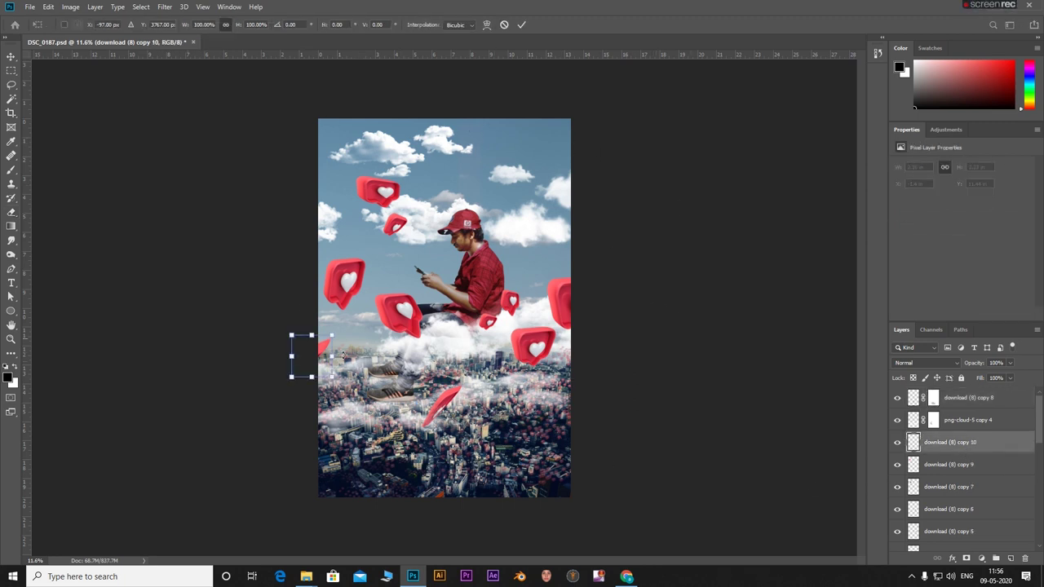
pyautogui.click(975, 488)
pyautogui.hotkey('ctrl', 'j')
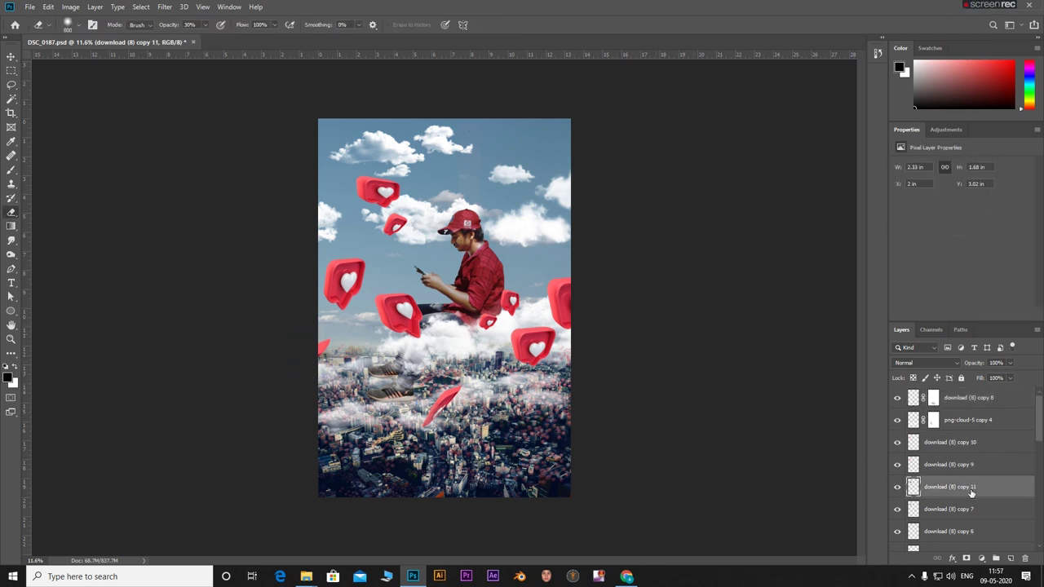
pyautogui.hotkey('ctrl', 't')
# Step: Move copy 11 to the top-right sky, skewing, rotating and shrinking it into place
pyautogui.moveTo(386, 192)
pyautogui.mouseDown()
pyautogui.moveTo(559, 179)
pyautogui.moveTo(451, 156)
pyautogui.moveTo(528, 161)
pyautogui.mouseUp()
pyautogui.moveTo(571, 192)
pyautogui.mouseDown()
pyautogui.moveTo(534, 198)
pyautogui.moveTo(617, 201)
pyautogui.moveTo(689, 280)
pyautogui.mouseUp()
pyautogui.moveTo(527, 203); pyautogui.dragTo(559, 212)
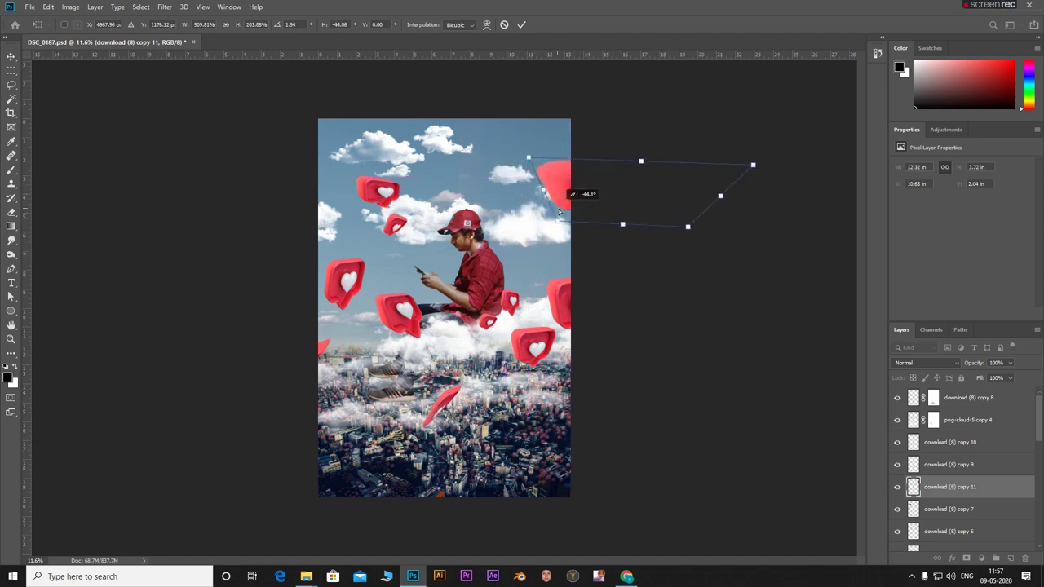
pyautogui.moveTo(664, 168); pyautogui.dragTo(698, 202)
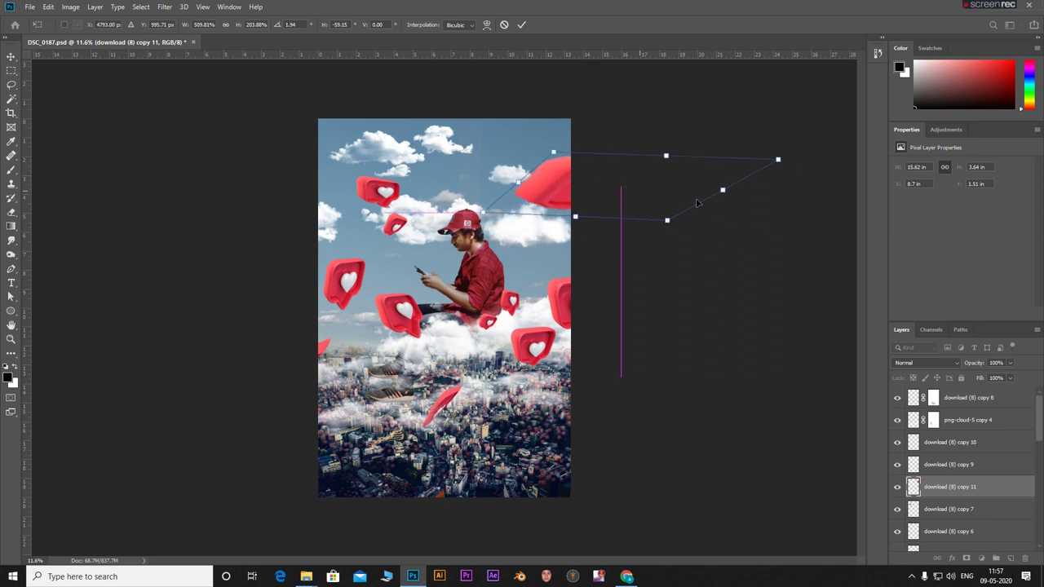
pyautogui.moveTo(778, 160); pyautogui.dragTo(626, 167)
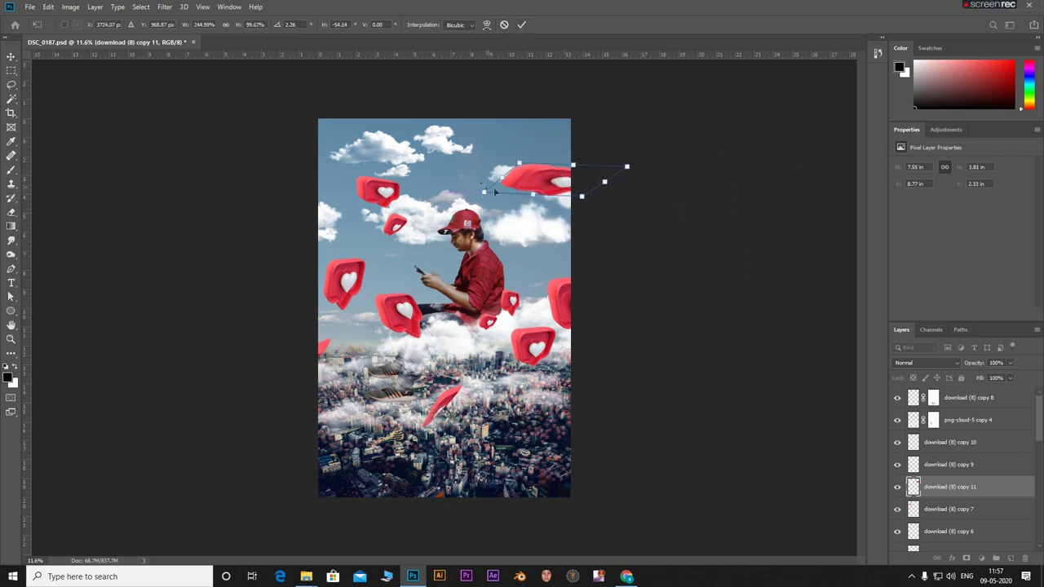
pyautogui.moveTo(593, 197)
pyautogui.mouseDown()
pyautogui.moveTo(654, 200)
pyautogui.moveTo(630, 170)
pyautogui.moveTo(602, 186)
pyautogui.moveTo(632, 191)
pyautogui.moveTo(589, 190)
pyautogui.moveTo(606, 192)
pyautogui.mouseUp()
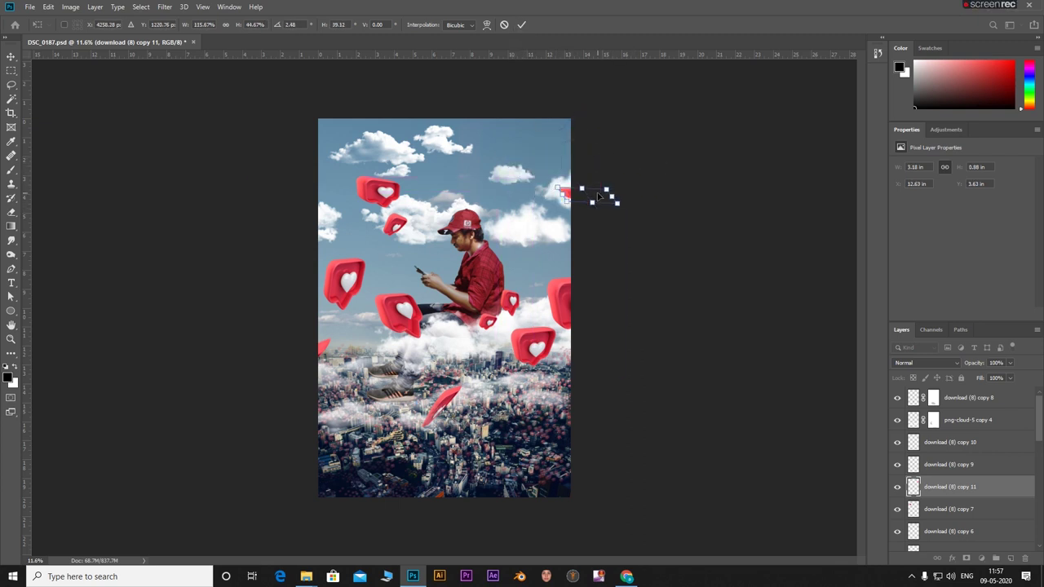
pyautogui.moveTo(522, 177); pyautogui.dragTo(522, 167)
pyautogui.press('Return')
# Step: Enlarge the top-right heart slightly and commit the transform
pyautogui.press('e')
pyautogui.hotkey('ctrl', 't')
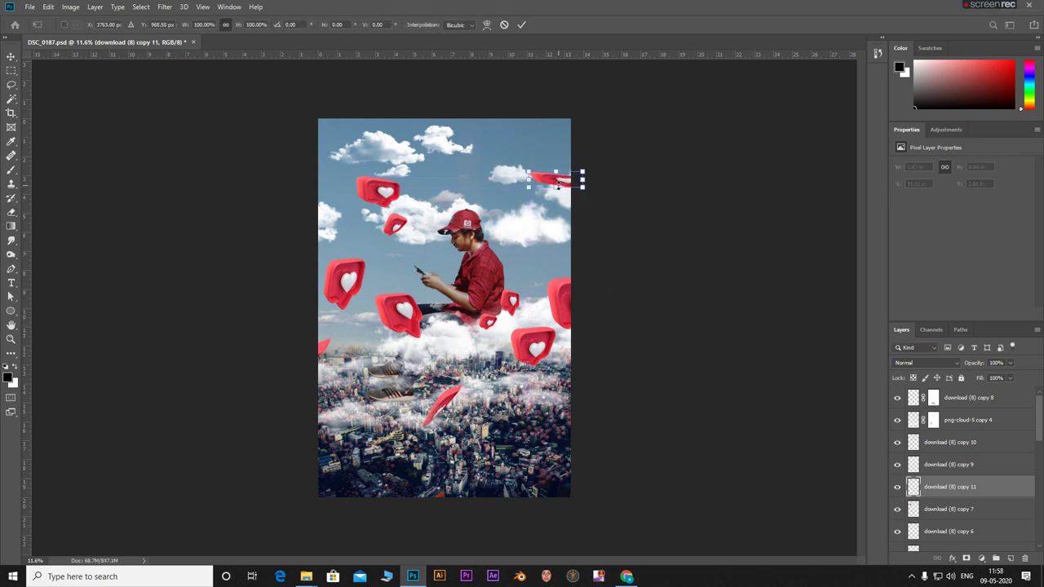
pyautogui.moveTo(582, 190); pyautogui.dragTo(584, 215)
pyautogui.press('Return')
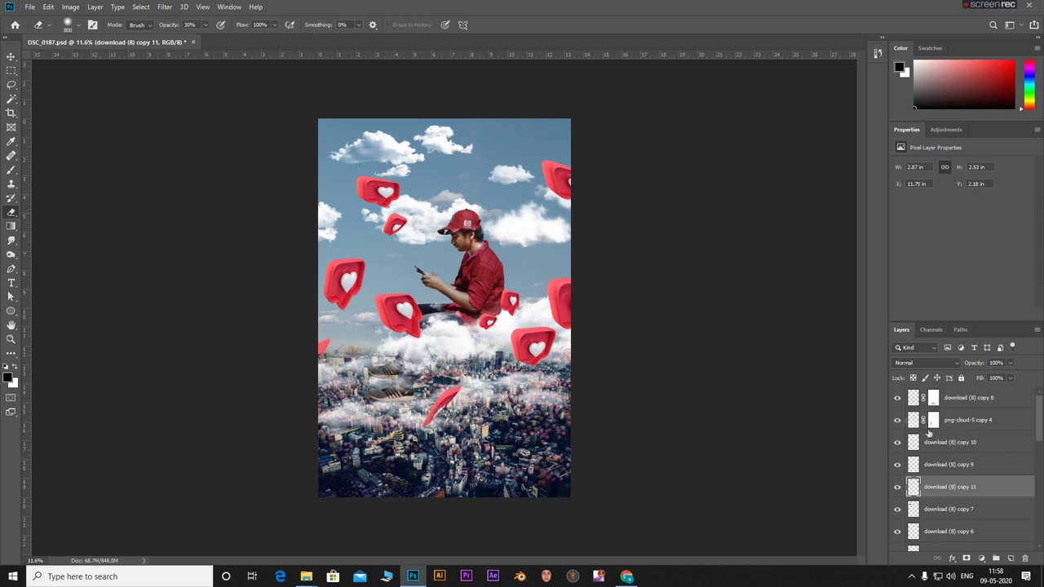
# Step: Select the heart layers from download (8) copy 10 downward and merge them into one layer
pyautogui.click(898, 420)
pyautogui.click(897, 419)
pyautogui.click(971, 444)
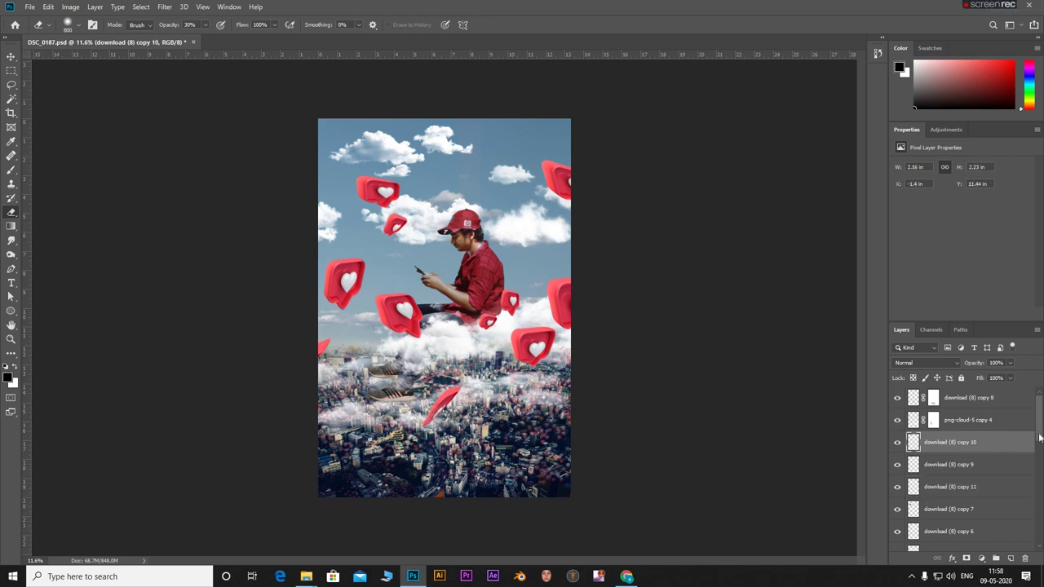
pyautogui.scroll(-2, 1039, 438)
pyautogui.click(951, 497)
pyautogui.scroll(2, 1041, 427)
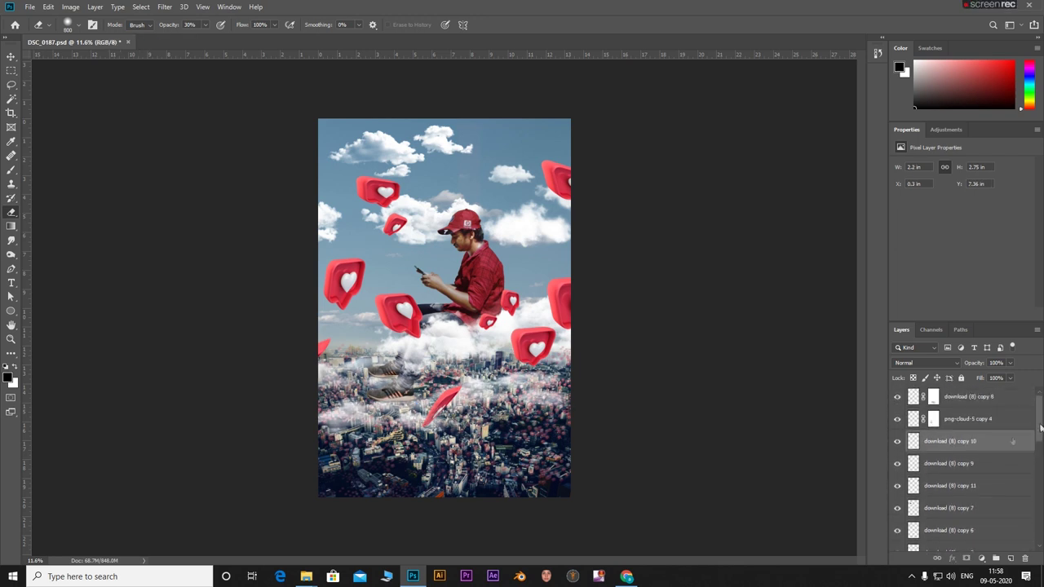
pyautogui.keyDown('shift'); pyautogui.click(946, 451); pyautogui.keyUp('shift')
pyautogui.rightClick(946, 451)
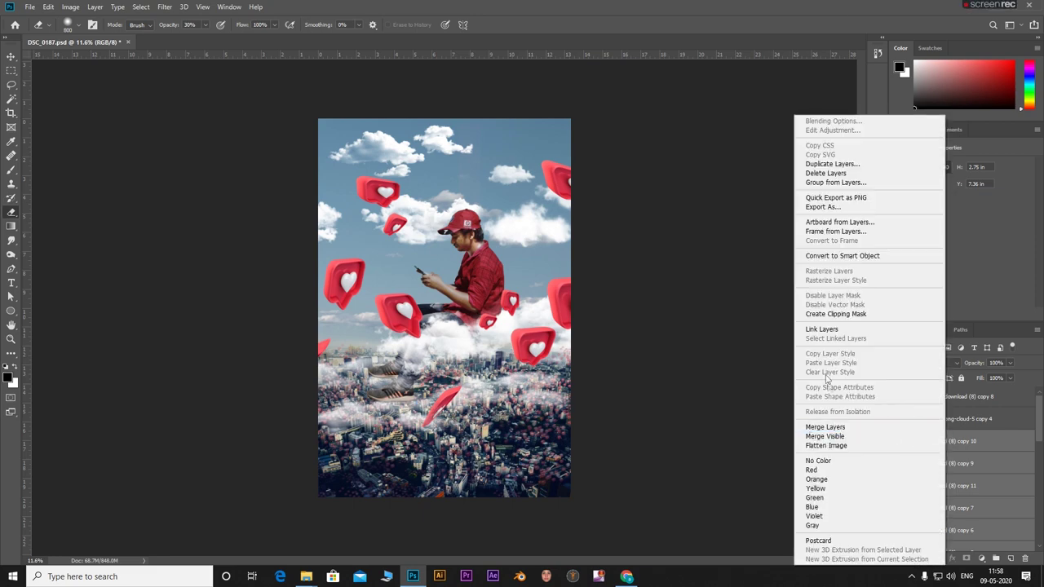
pyautogui.click(826, 428)
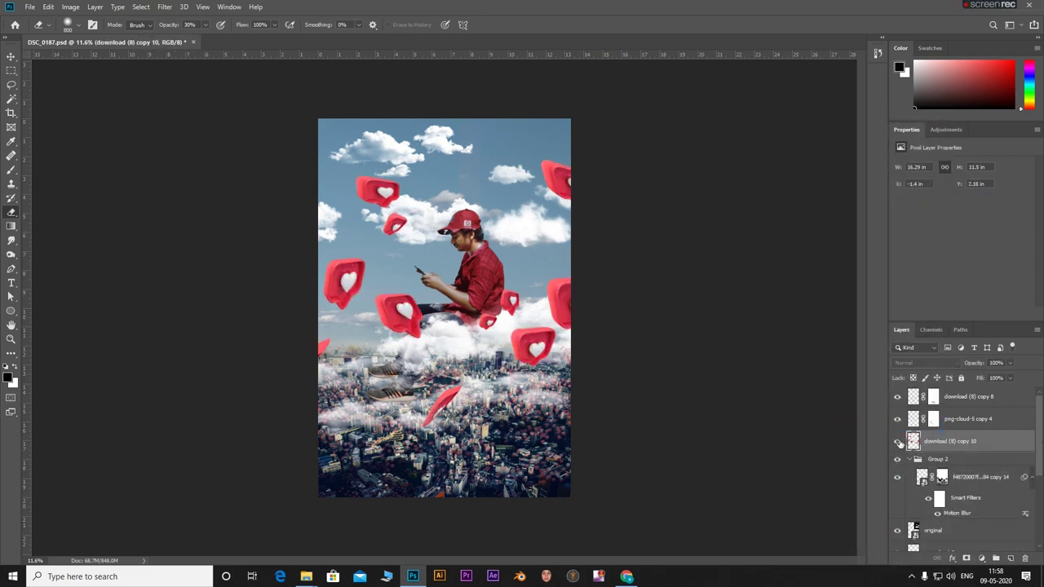
# Step: Convert the merged hearts to a smart object and apply Motion Blur at angle 7, distance 130
pyautogui.rightClick(948, 440)
pyautogui.click(849, 256)
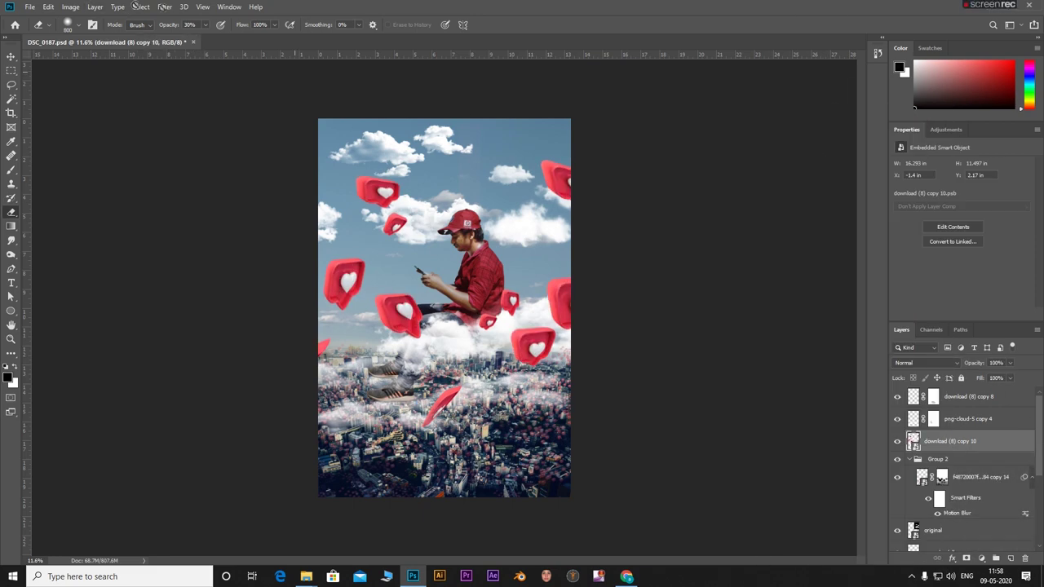
pyautogui.click(165, 6)
pyautogui.click(180, 16)
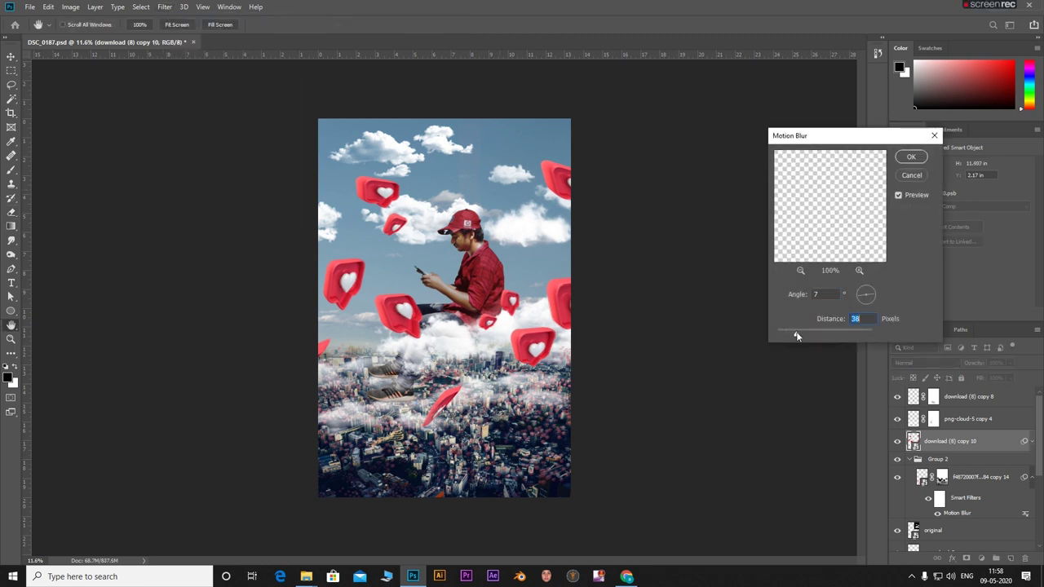
pyautogui.moveTo(809, 334); pyautogui.dragTo(811, 335)
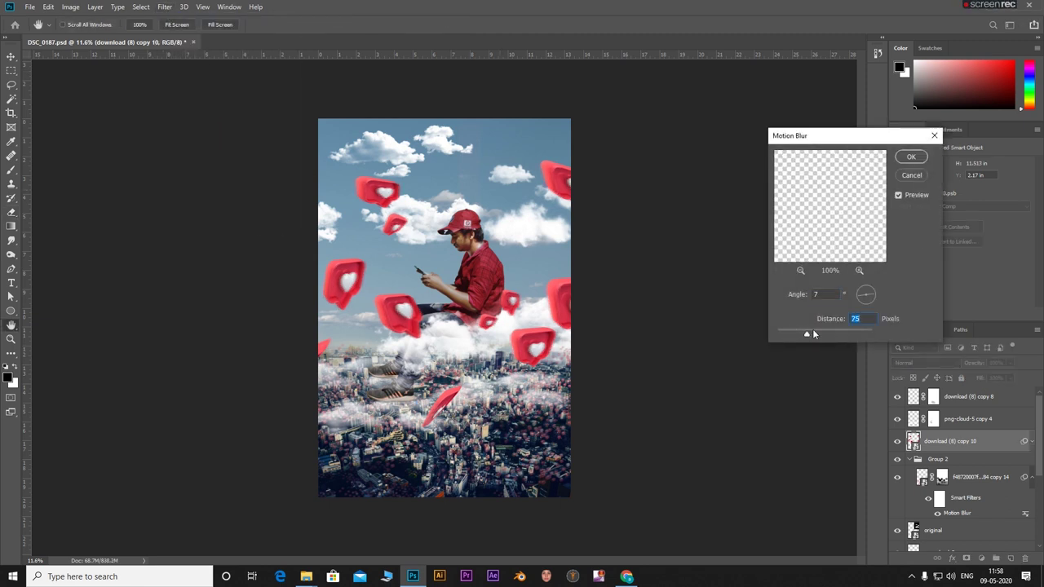
pyautogui.write('130')
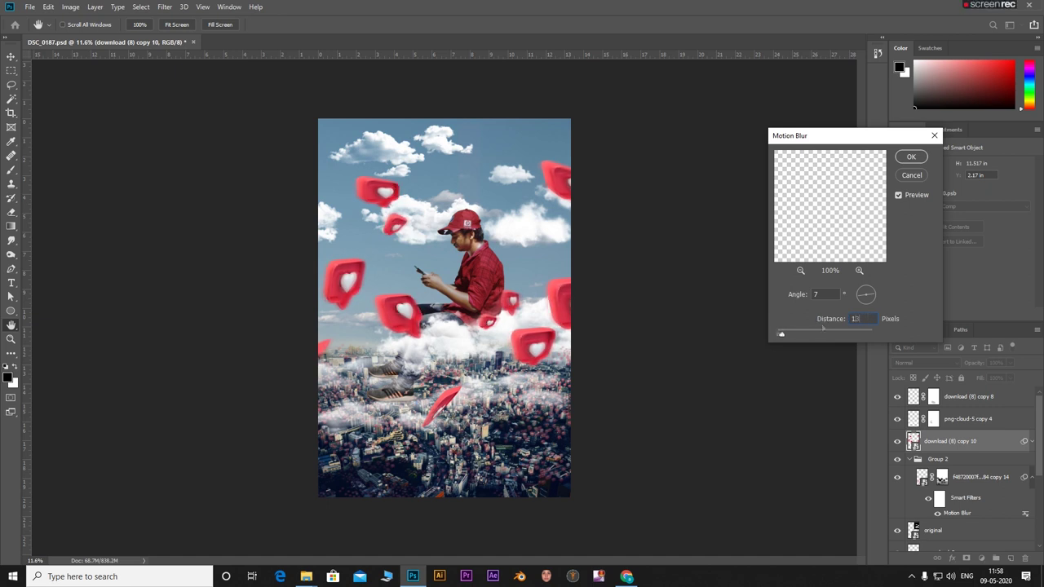
pyautogui.click(911, 156)
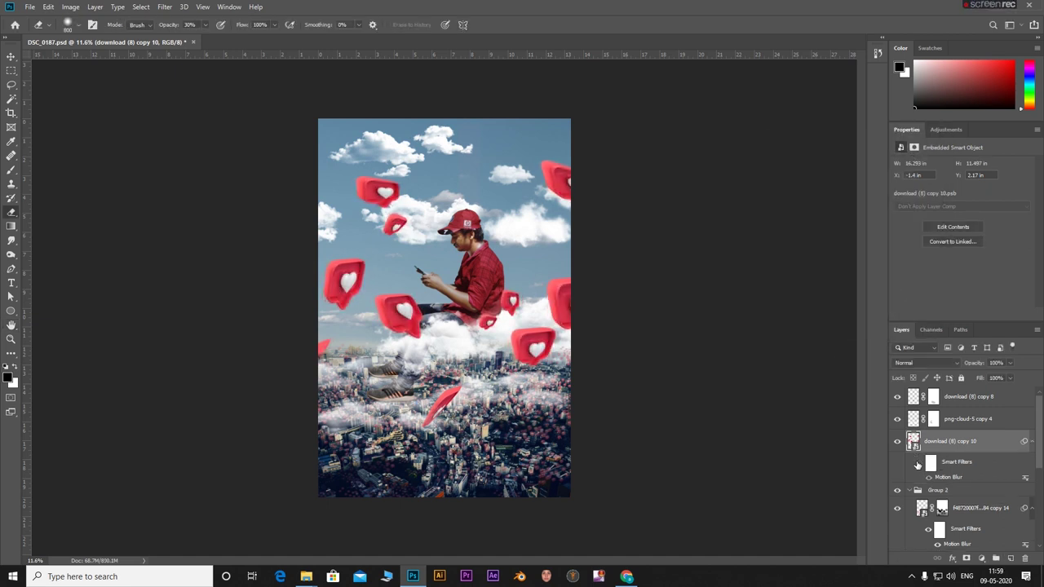
# Step: Paint the motion blur filter mask with a soft, low-opacity brush to clear blur from a heart near the man
pyautogui.click(930, 463)
pyautogui.press('b')
pyautogui.click(79, 25)
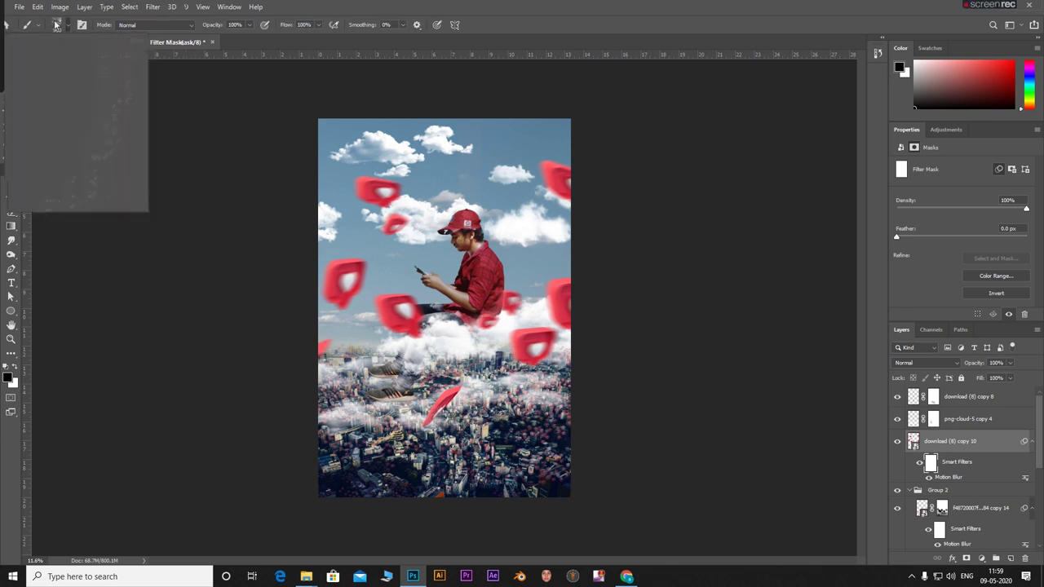
pyautogui.click(109, 108)
pyautogui.press('Return')
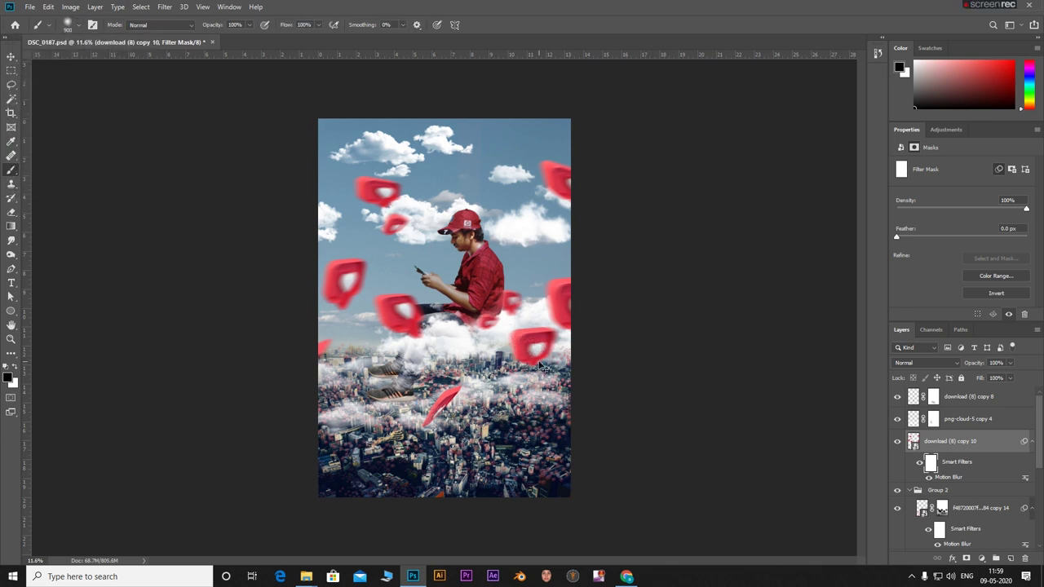
pyautogui.moveTo(249, 24); pyautogui.dragTo(245, 40)
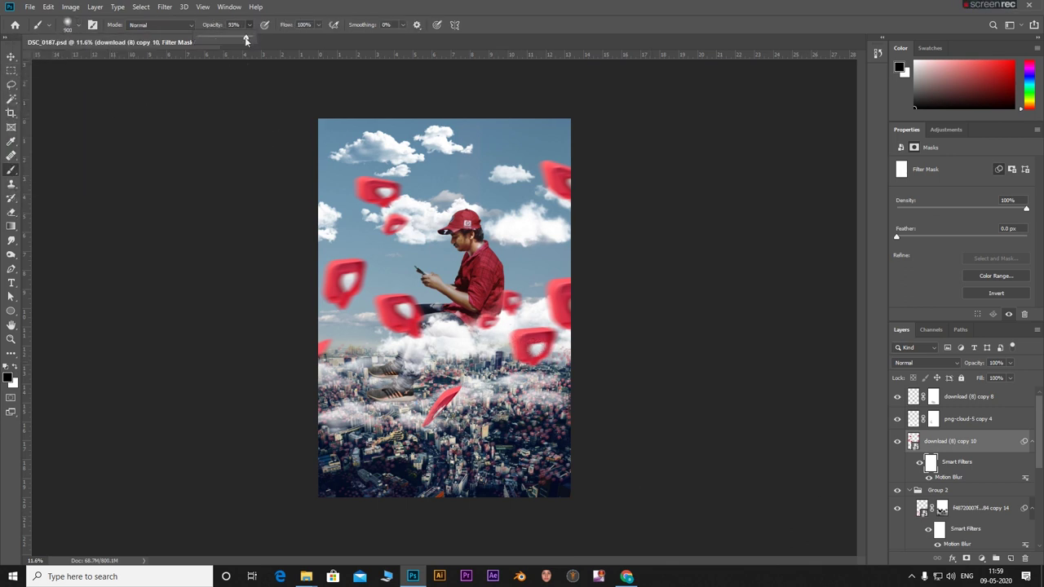
pyautogui.moveTo(331, 266); pyautogui.dragTo(397, 302)
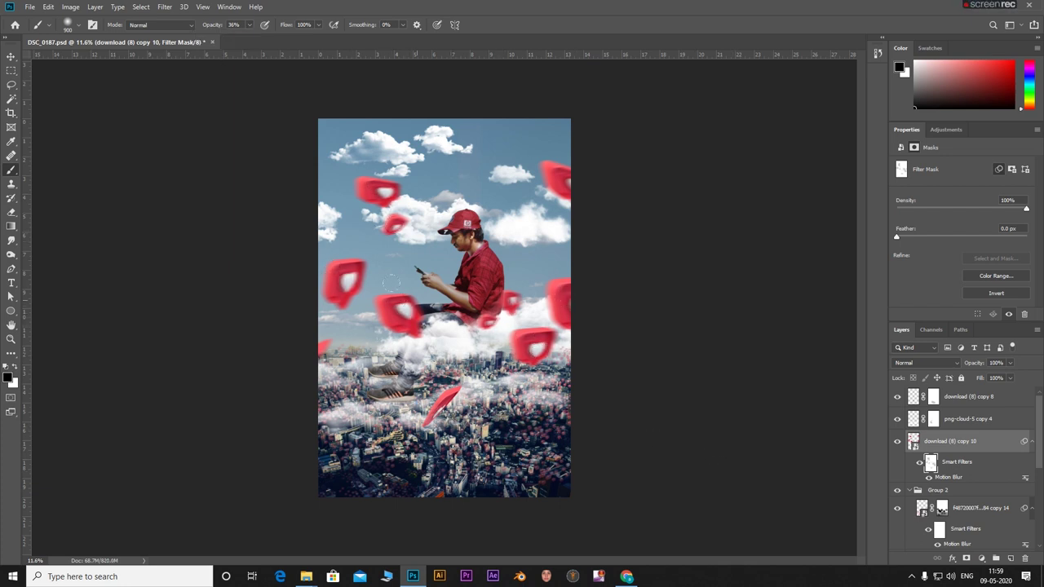
# Step: Convert download (8) copy 8 to a smart object and copy the motion blur onto it
pyautogui.click(977, 398)
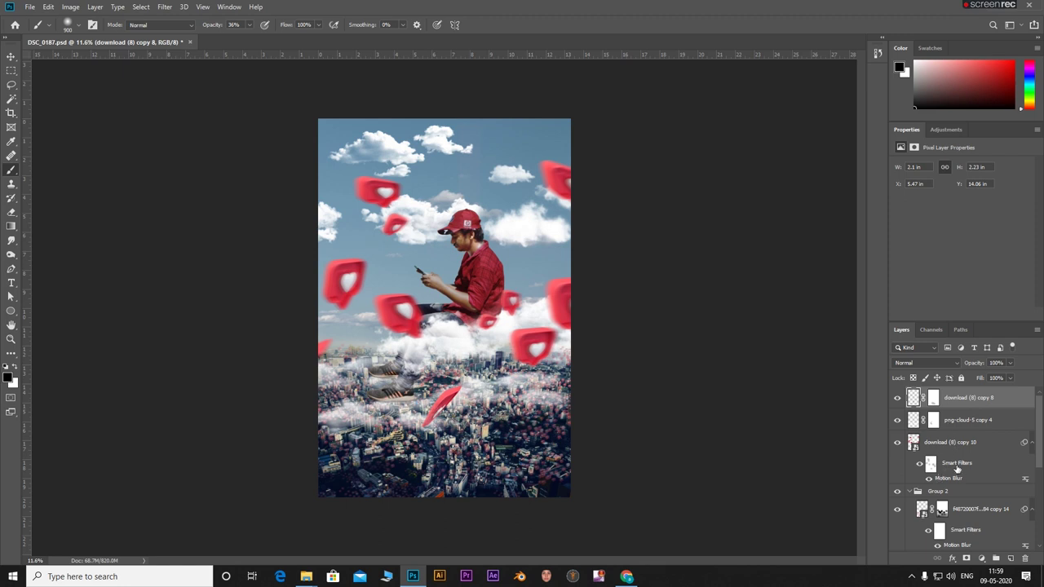
pyautogui.rightClick(913, 398)
pyautogui.rightClick(1024, 410)
pyautogui.rightClick(1024, 410)
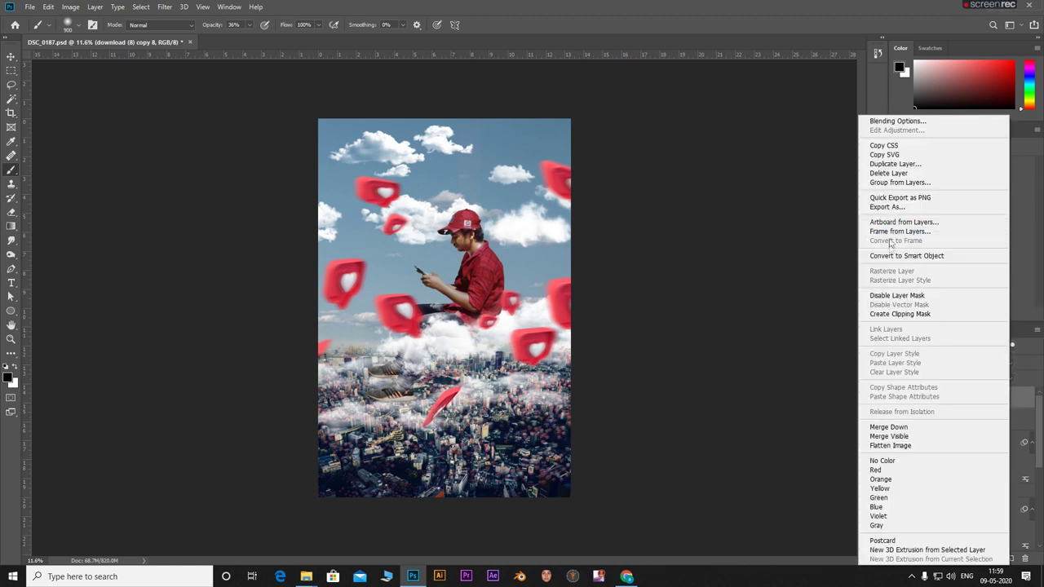
pyautogui.click(893, 250)
pyautogui.moveTo(931, 463)
pyautogui.mouseDown()
pyautogui.moveTo(964, 420)
pyautogui.moveTo(963, 400)
pyautogui.mouseUp()
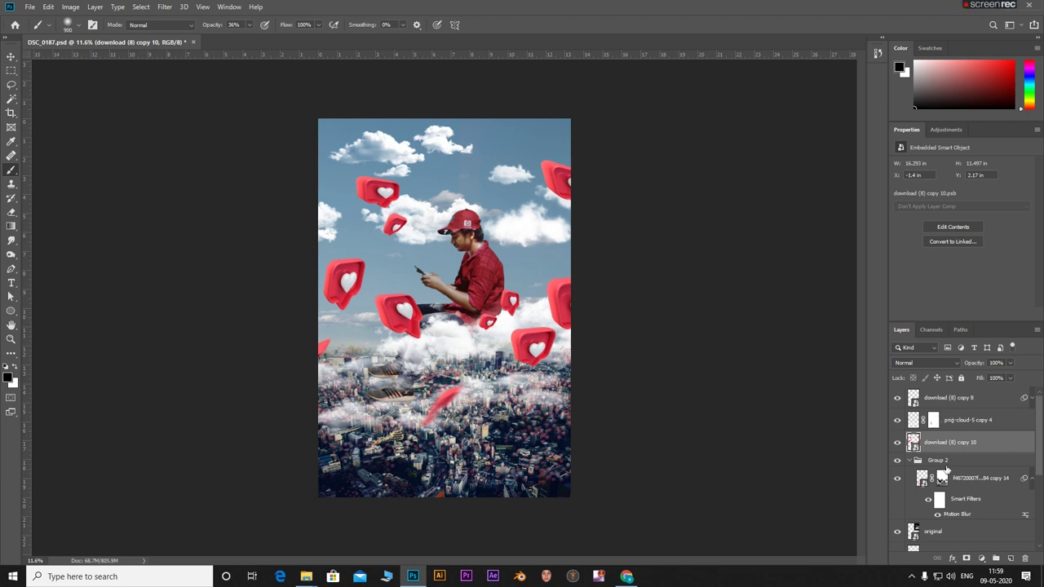
pyautogui.click(898, 398)
pyautogui.click(899, 399)
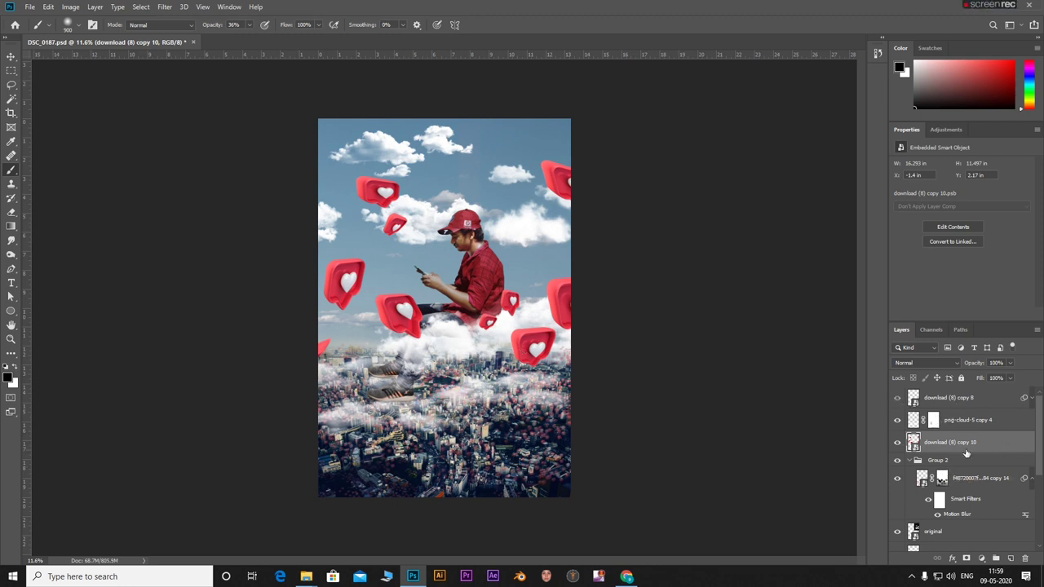
pyautogui.hotkey('ctrl', 'f')
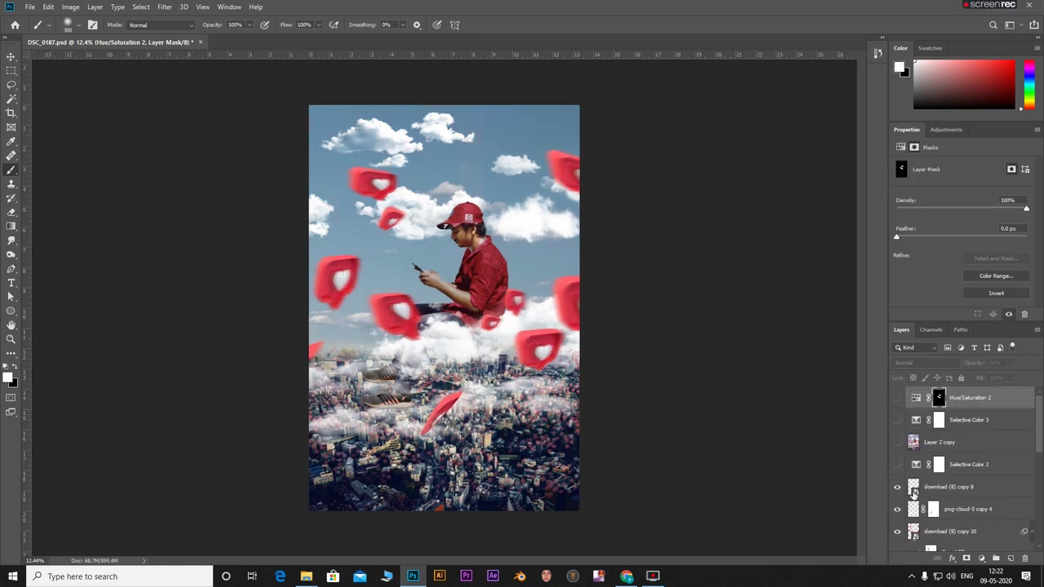
# Step: Make Selective Color 2 visible and review its Neutrals, Whites and Reds settings
pyautogui.click(946, 487)
pyautogui.click(950, 464)
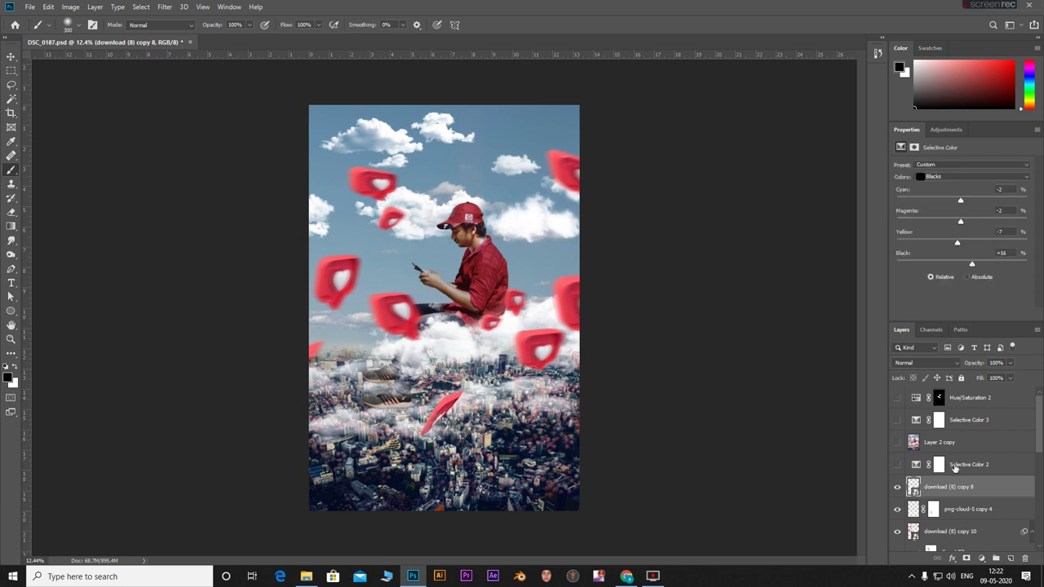
pyautogui.click(899, 465)
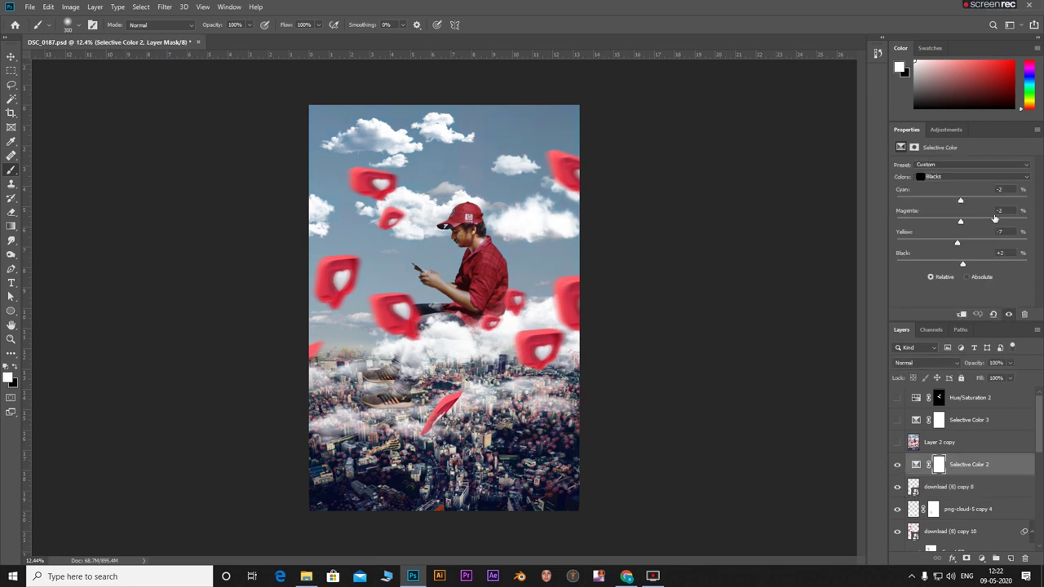
pyautogui.click(951, 174)
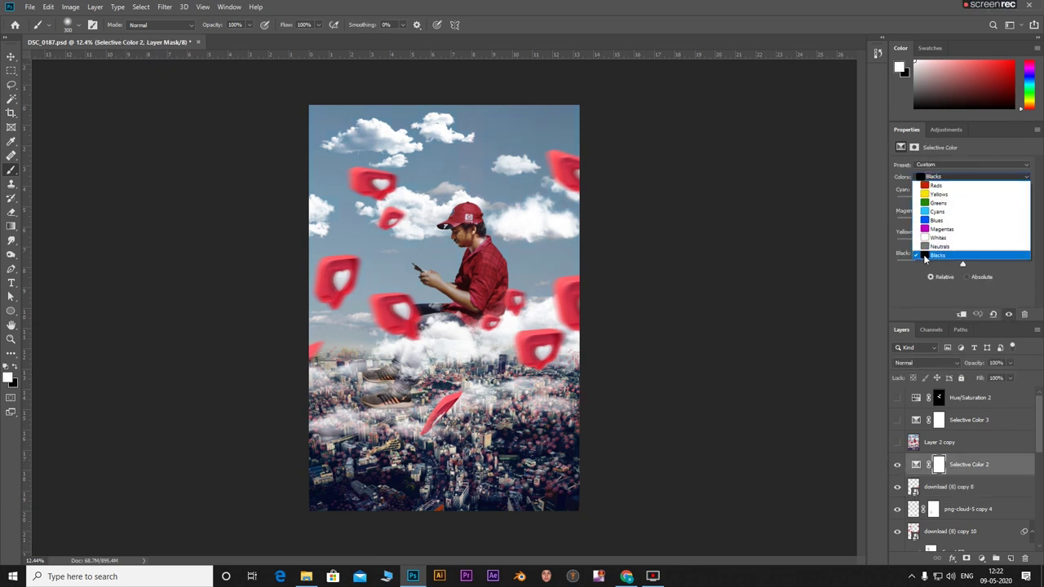
pyautogui.click(947, 237)
pyautogui.click(948, 180)
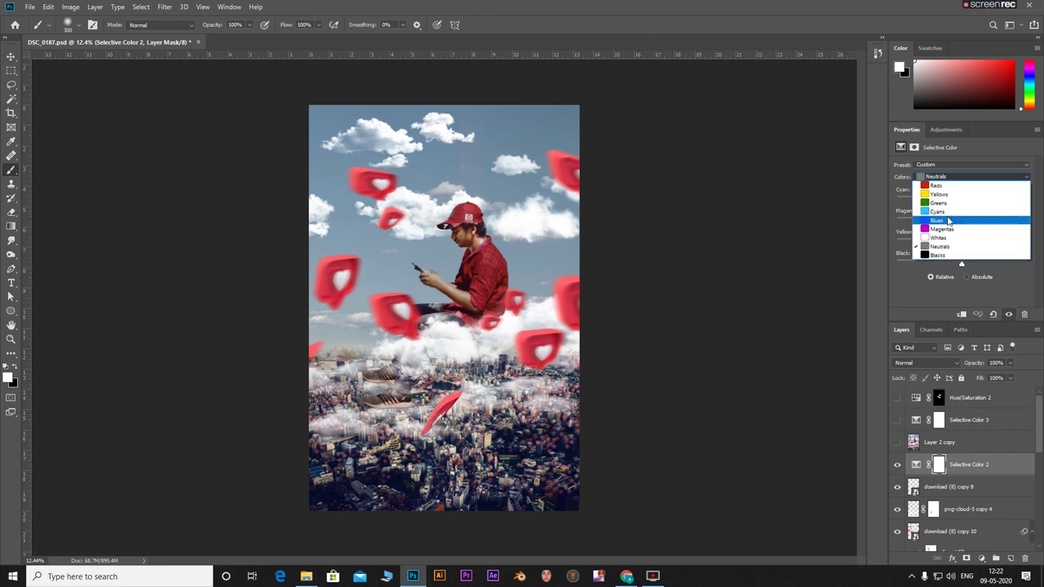
pyautogui.click(940, 242)
pyautogui.click(947, 177)
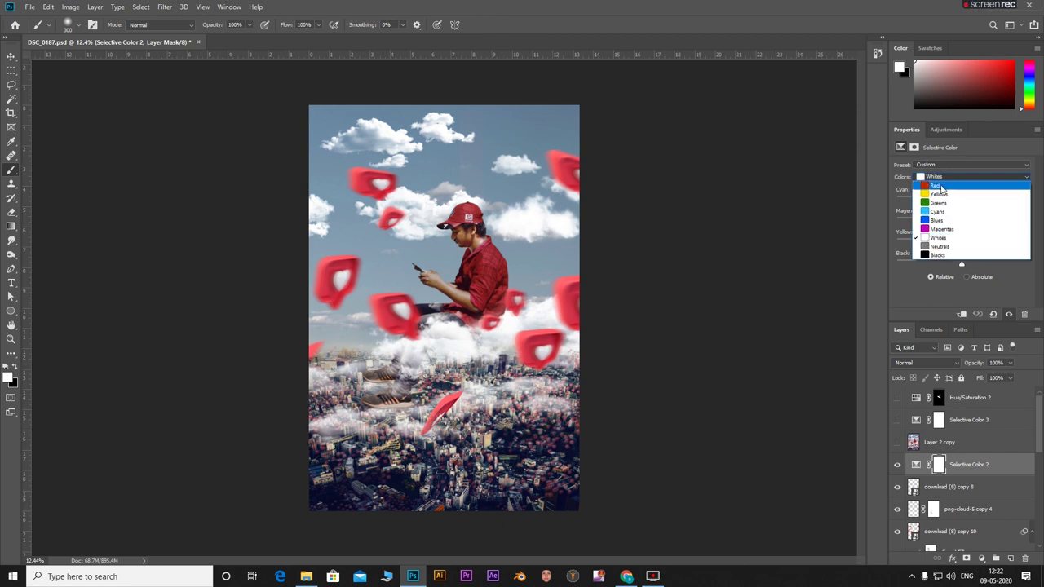
pyautogui.click(940, 186)
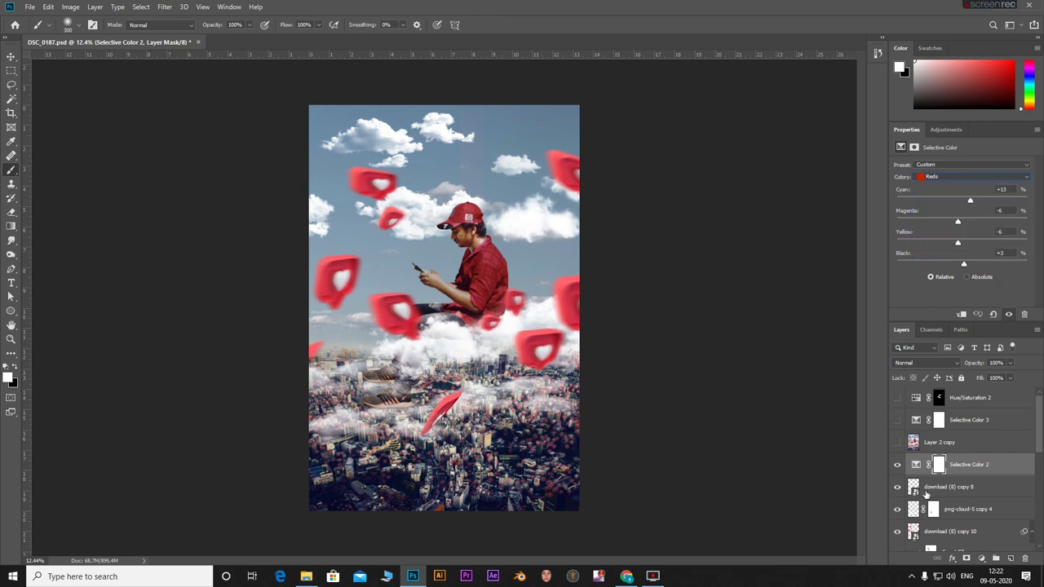
# Step: Make the Layer 2 copy overlay visible and glance through the Filter menu without choosing
pyautogui.click(948, 444)
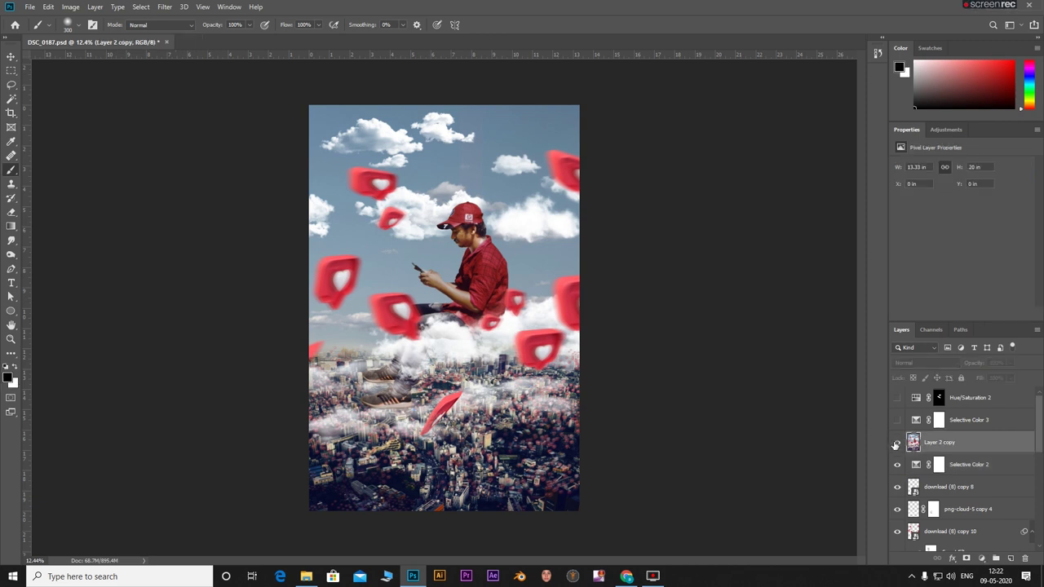
pyautogui.click(897, 443)
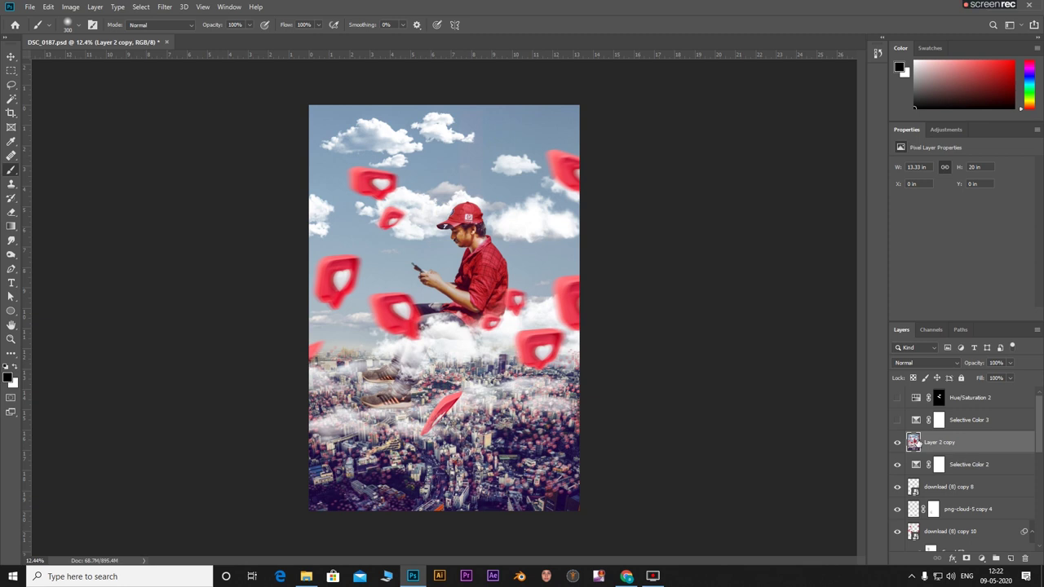
pyautogui.click(165, 8)
pyautogui.click(697, 334)
# Step: Make Selective Color 3 visible and review its Yellows and Cyans settings
pyautogui.click(897, 420)
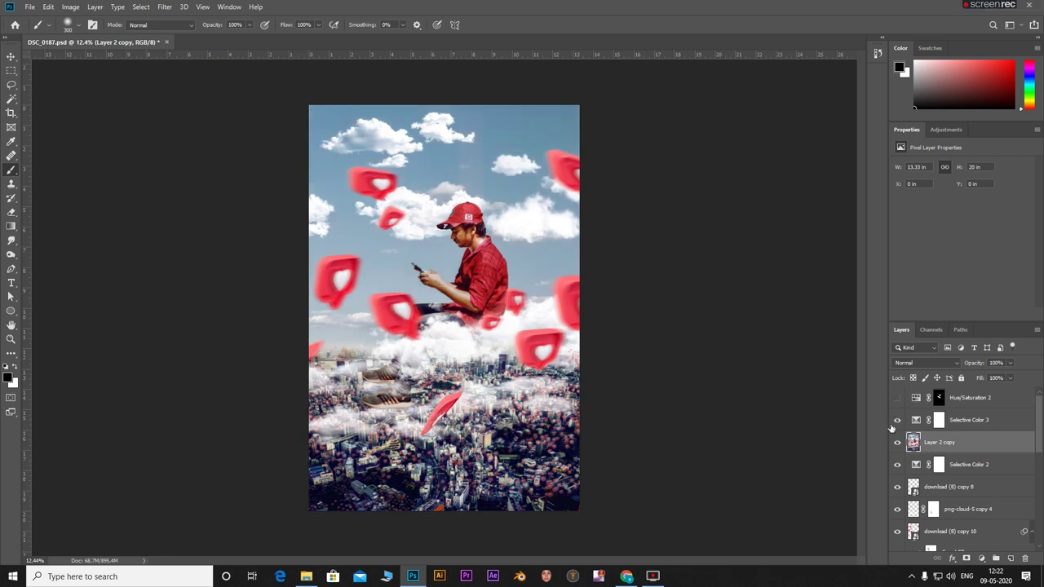
pyautogui.click(1006, 426)
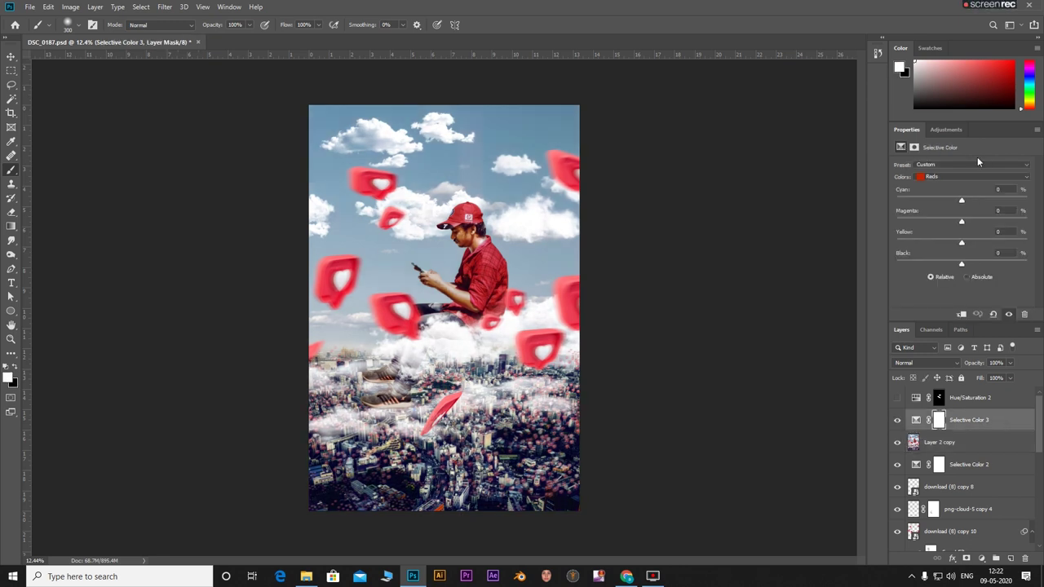
pyautogui.click(954, 176)
pyautogui.click(954, 185)
pyautogui.click(959, 177)
pyautogui.click(949, 202)
# Step: Review Selective Color 3's Whites, Magentas, Neutrals and Blacks settings, then select Hue/Saturation 2
pyautogui.click(958, 177)
pyautogui.click(945, 235)
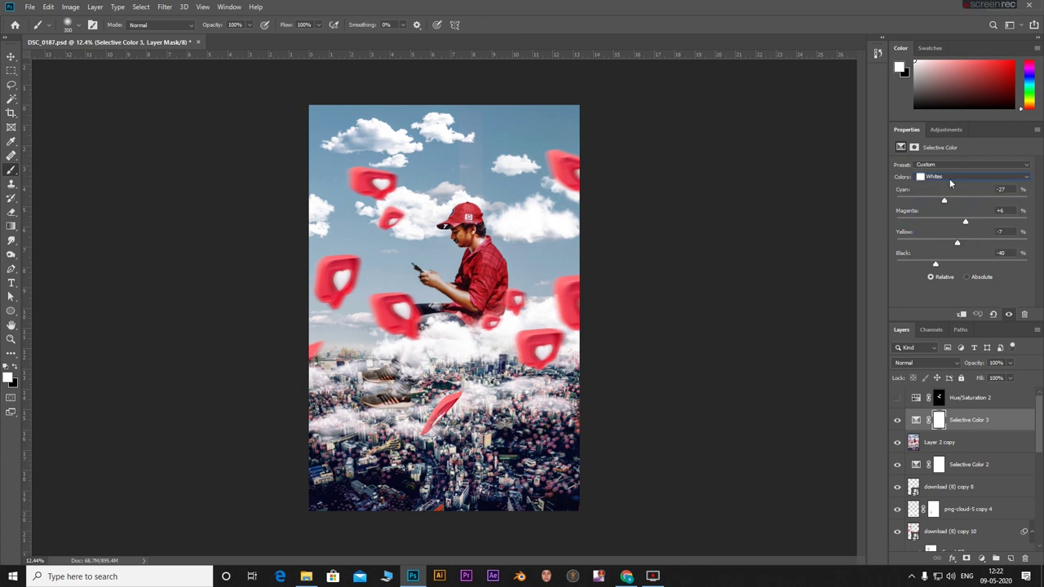
pyautogui.click(951, 179)
pyautogui.click(950, 233)
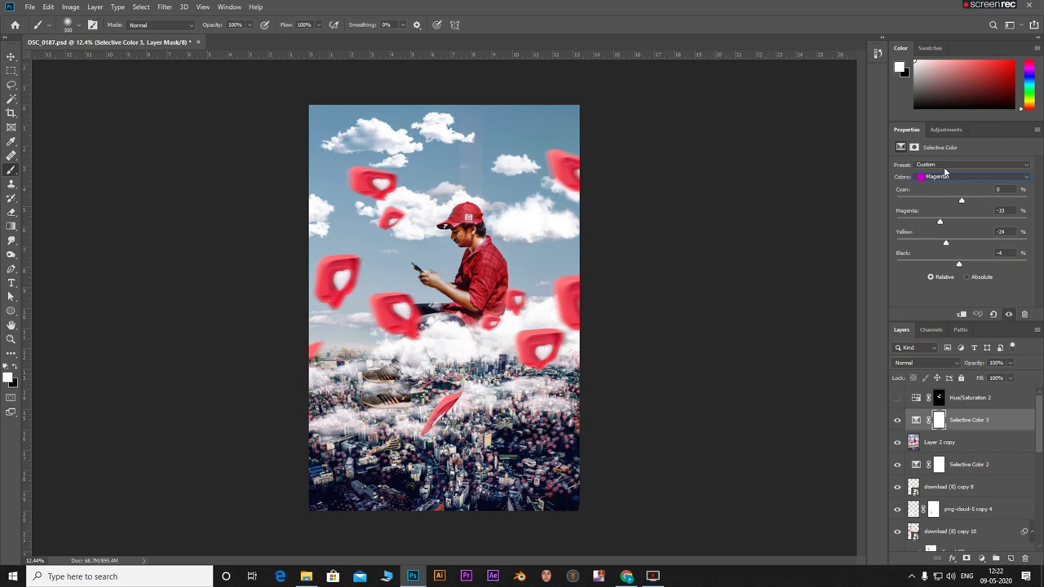
pyautogui.click(947, 175)
pyautogui.click(951, 247)
pyautogui.click(951, 177)
pyautogui.click(947, 258)
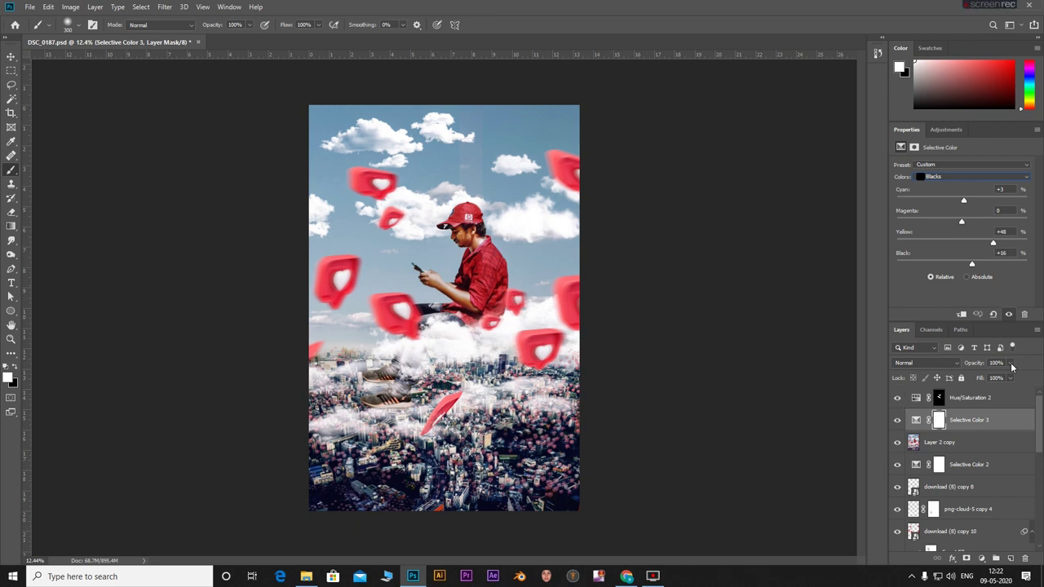
pyautogui.click(987, 403)
# Step: Set the Hue/Saturation 2 layer's opacity to 73%
pyautogui.moveTo(1011, 363); pyautogui.dragTo(1017, 385)
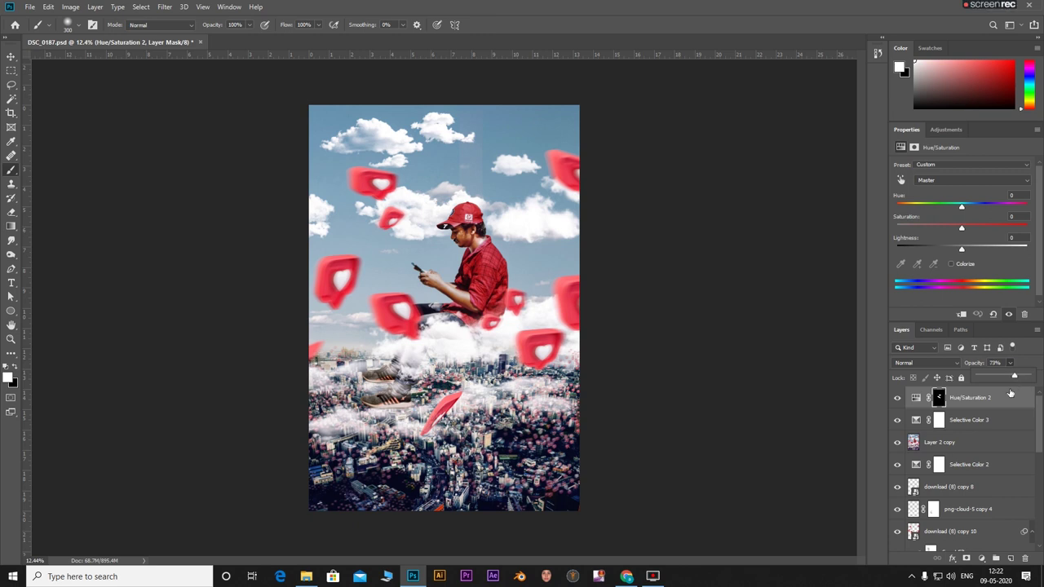
pyautogui.click(885, 462)
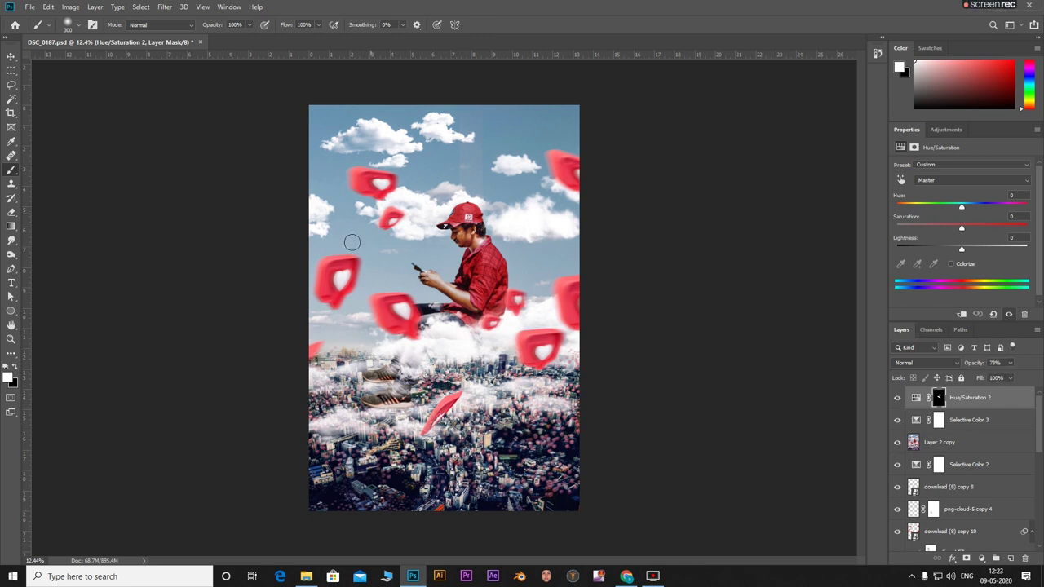